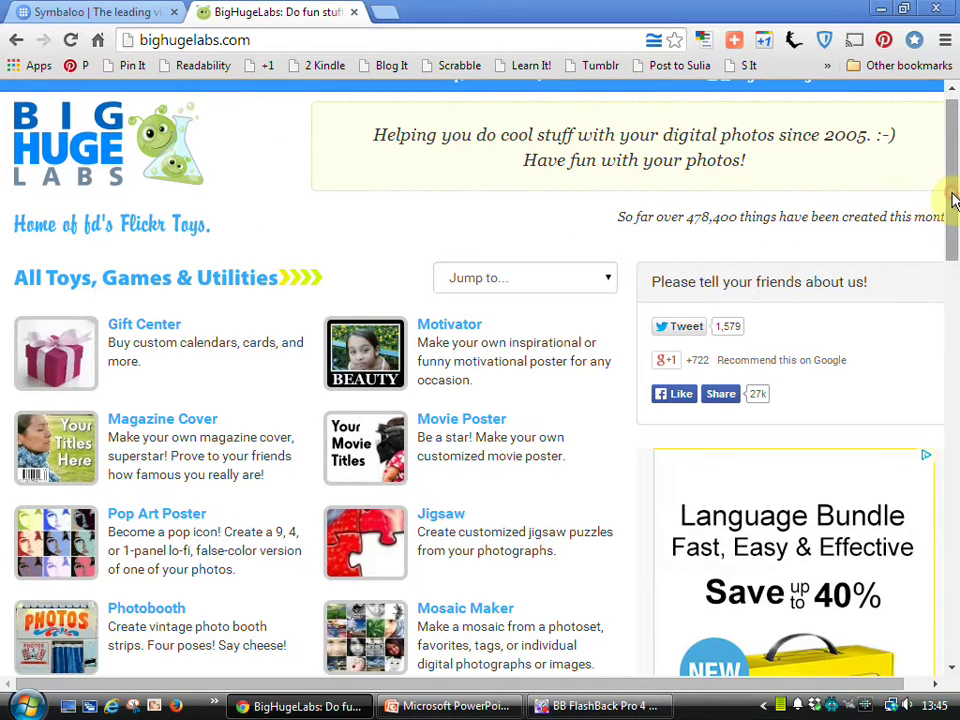
Open the Trading Card maker and upload DSC01097.JPG from the Photographs\AAA folder.
drag(952, 200, 948, 262)
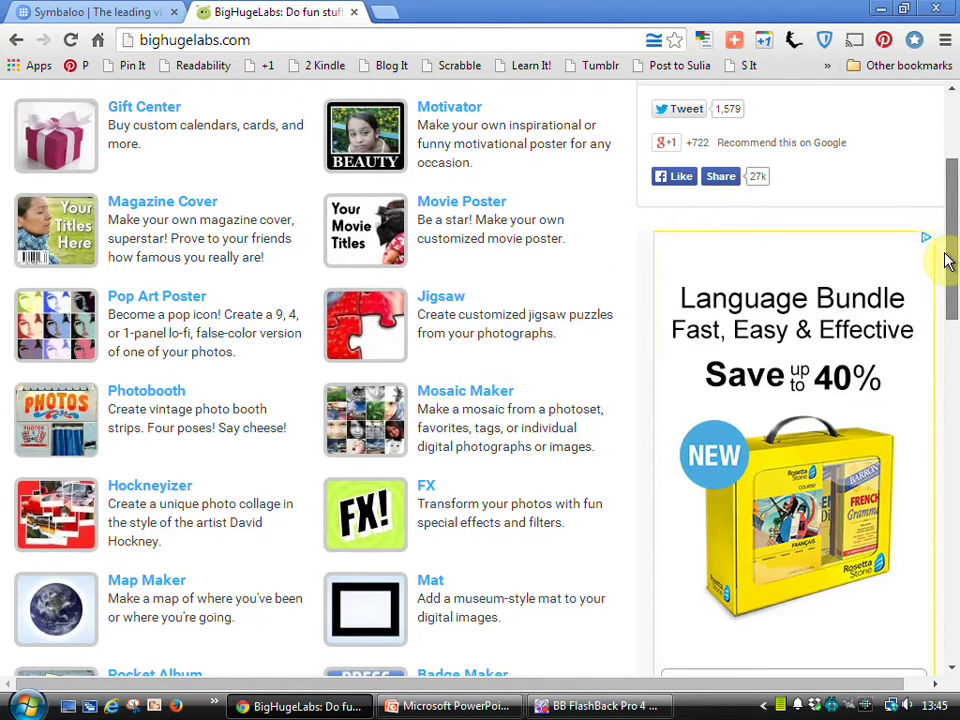
drag(948, 262, 953, 356)
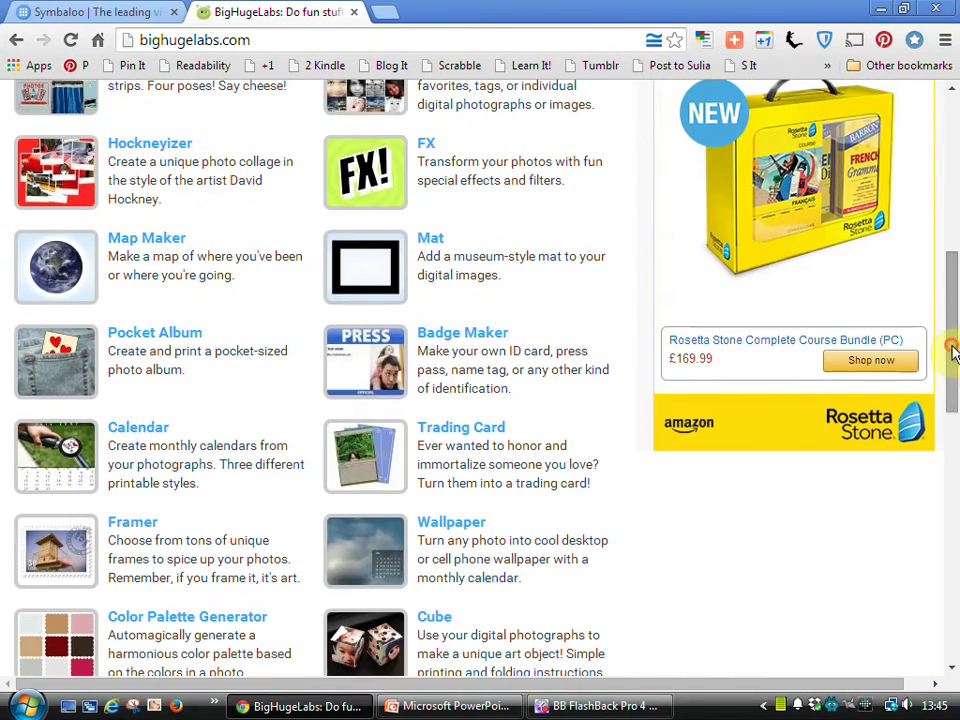
click(466, 436)
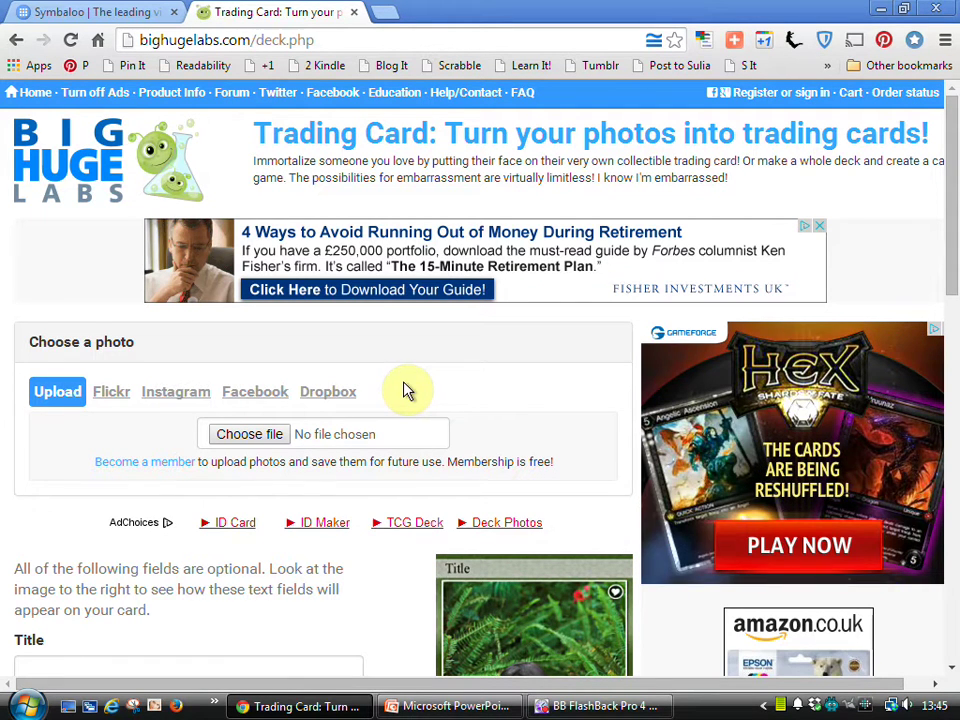
click(257, 440)
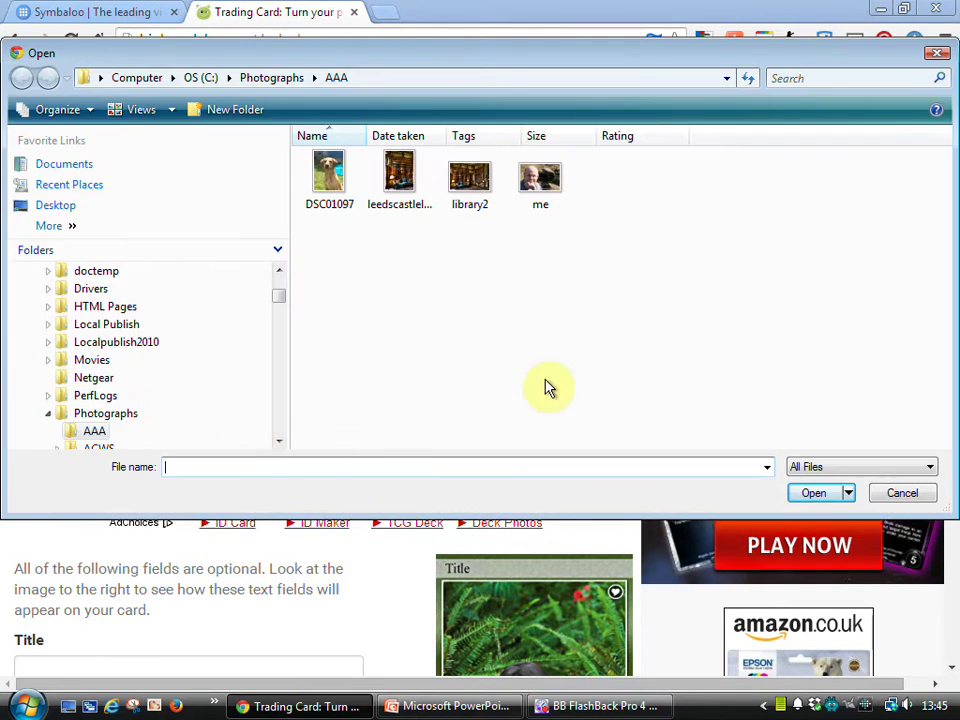
click(330, 174)
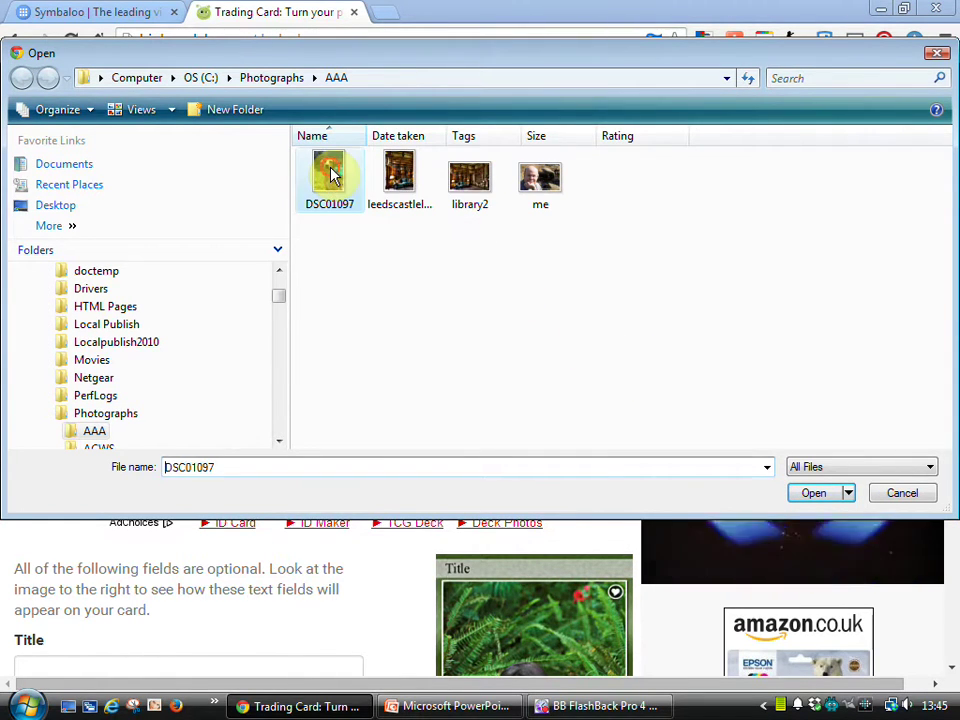
click(813, 493)
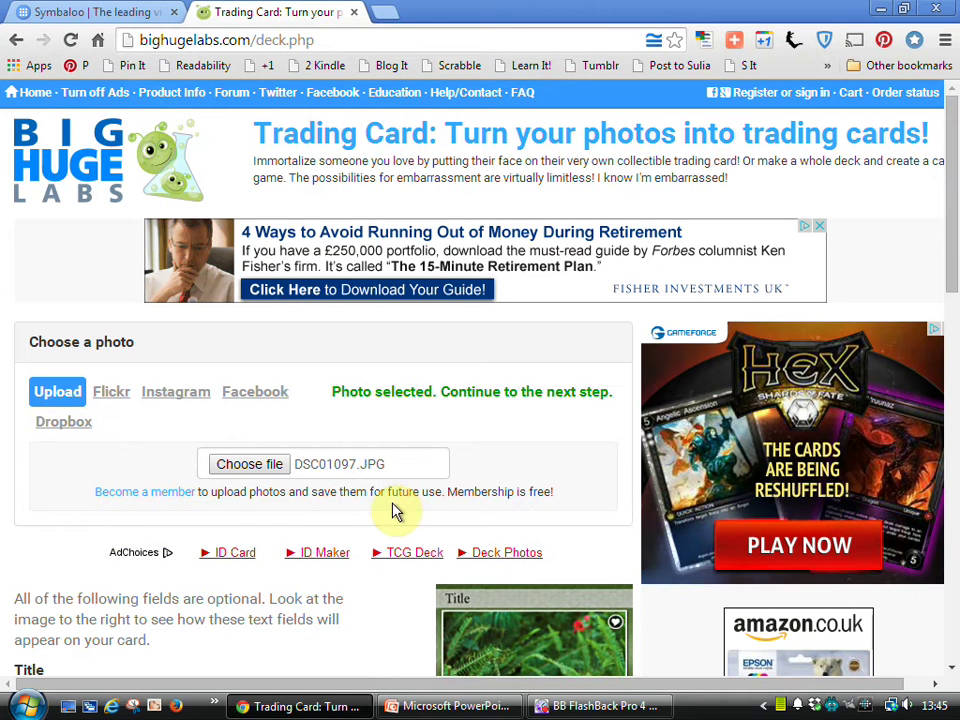
Enter title 'Rusty', sub-title 'My fox red labrador dog' and the tennis-ball-and-woods-walks description.
scroll(392, 510, down, 2)
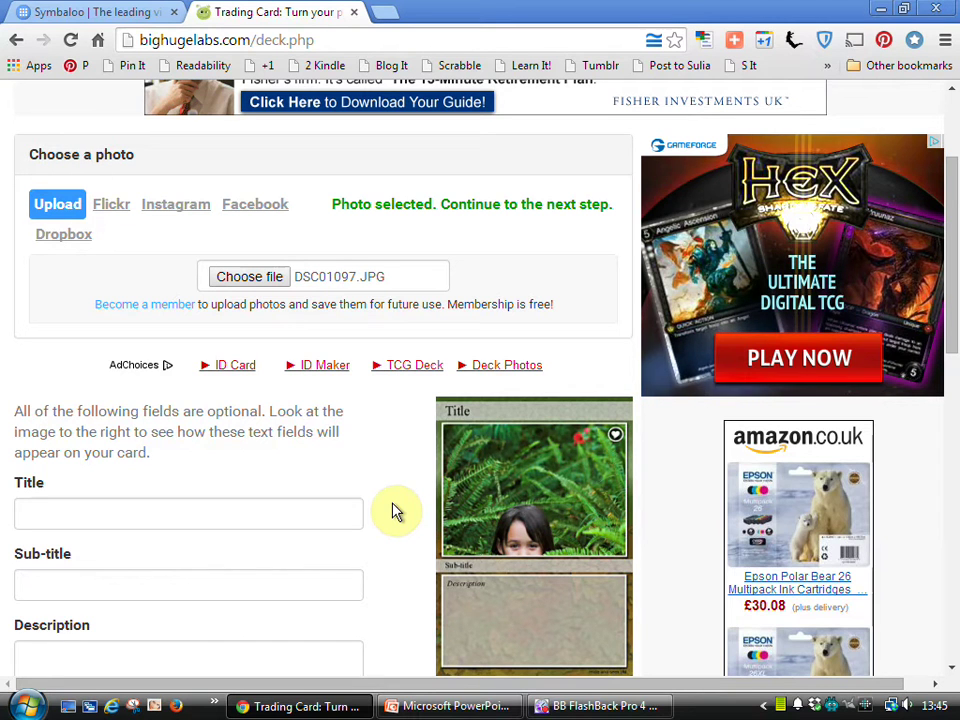
scroll(392, 512, down, 2)
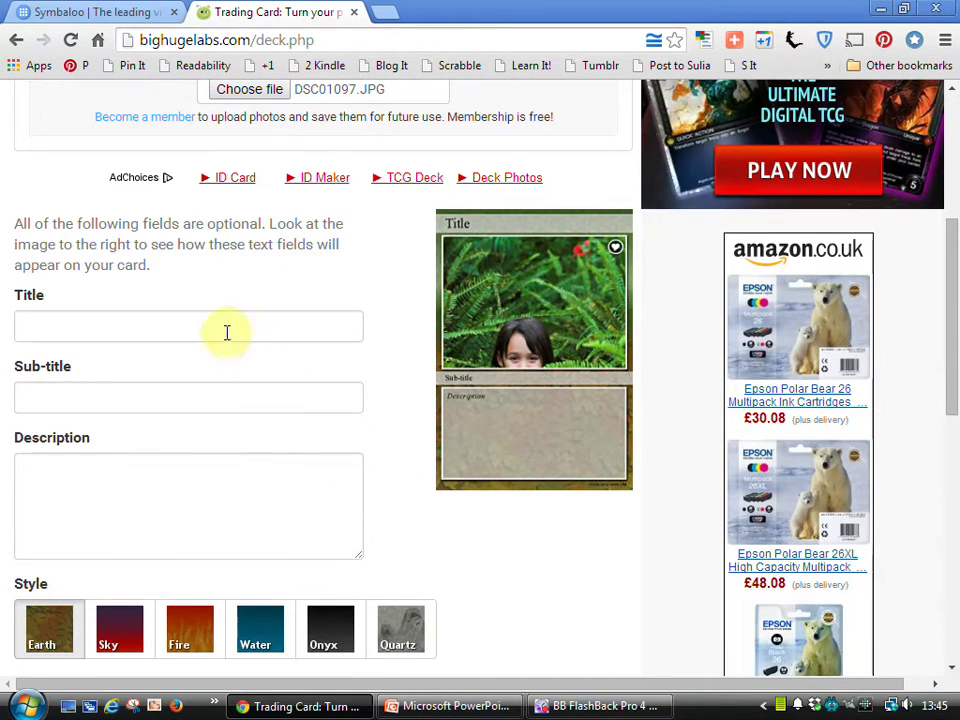
click(222, 326)
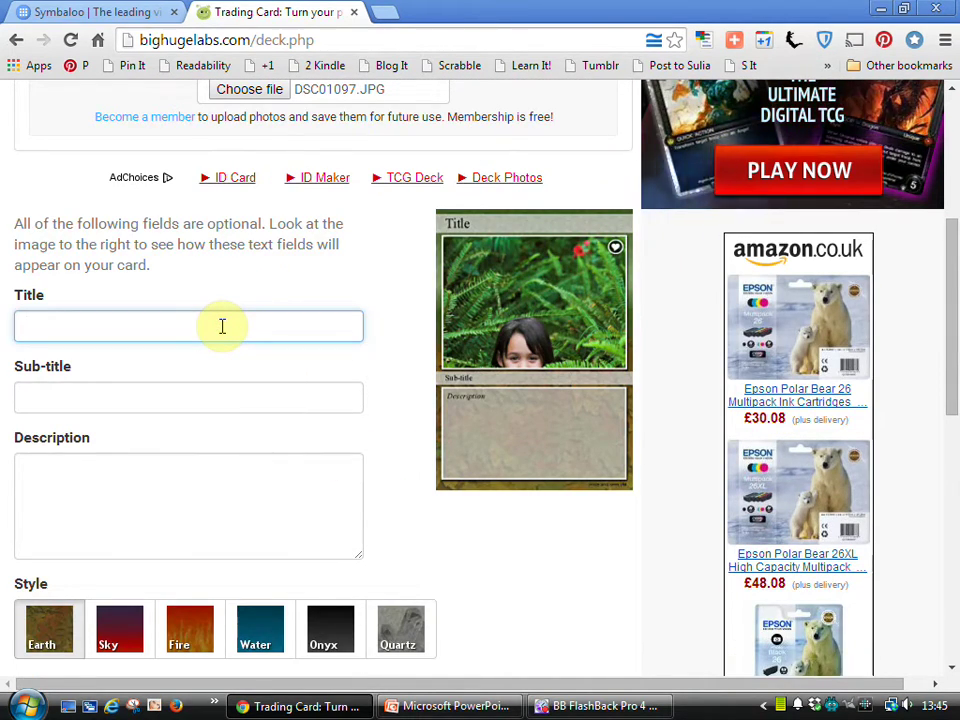
text(Rusty)
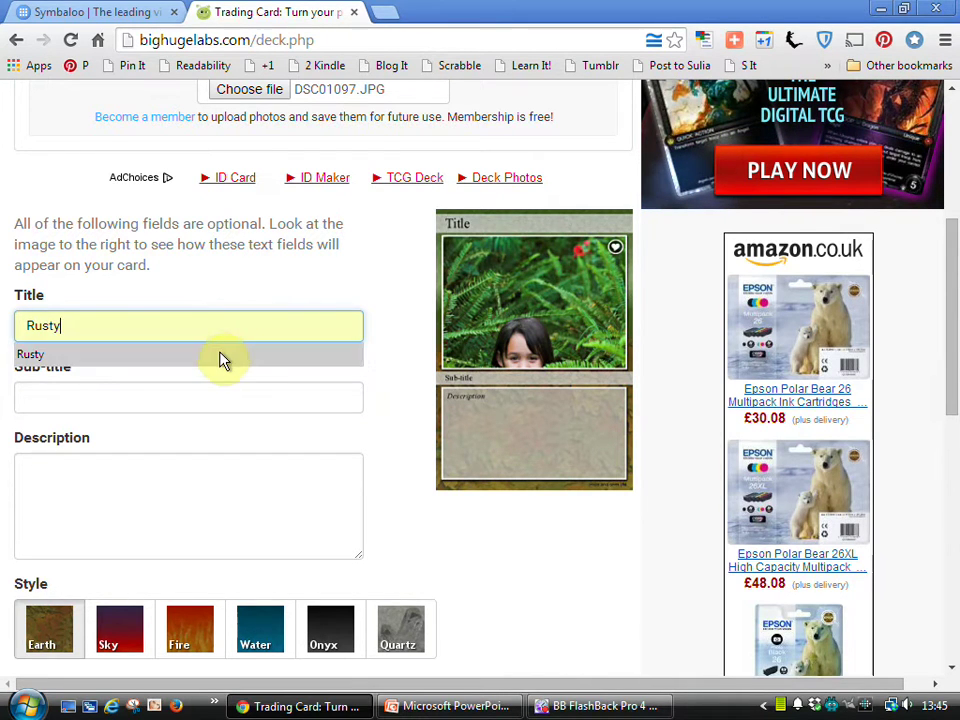
click(216, 357)
click(201, 397)
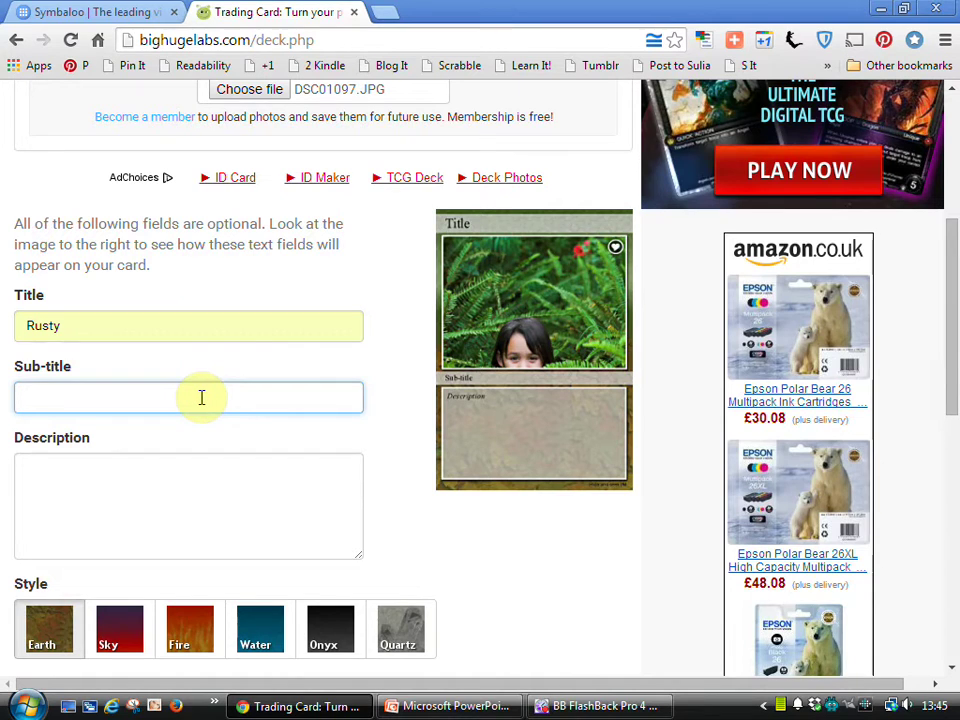
text(My fox red labrador dog)
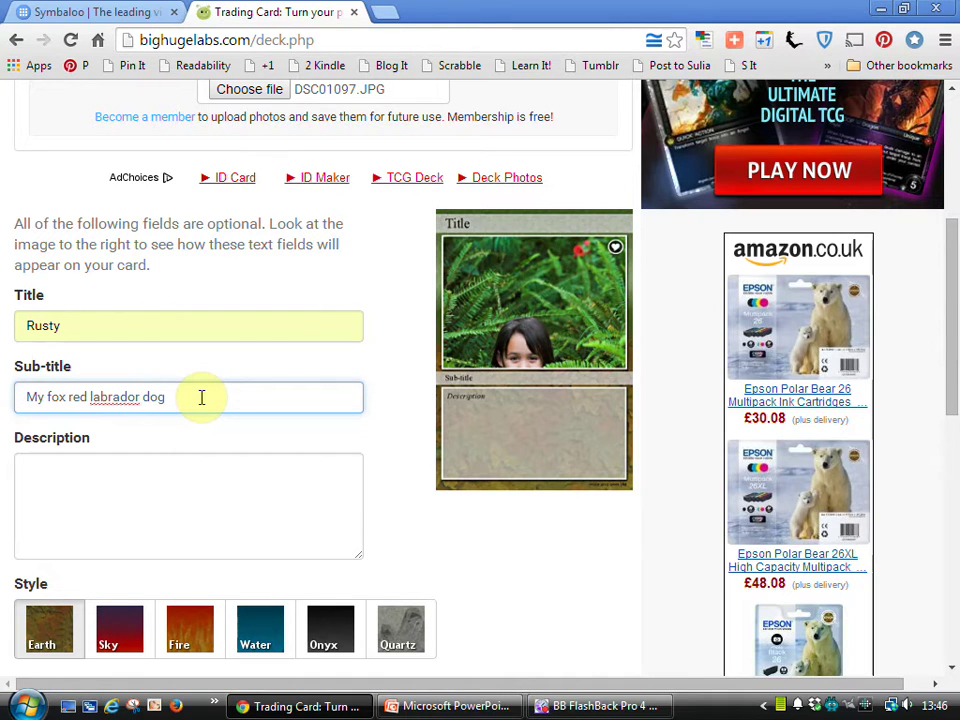
click(148, 465)
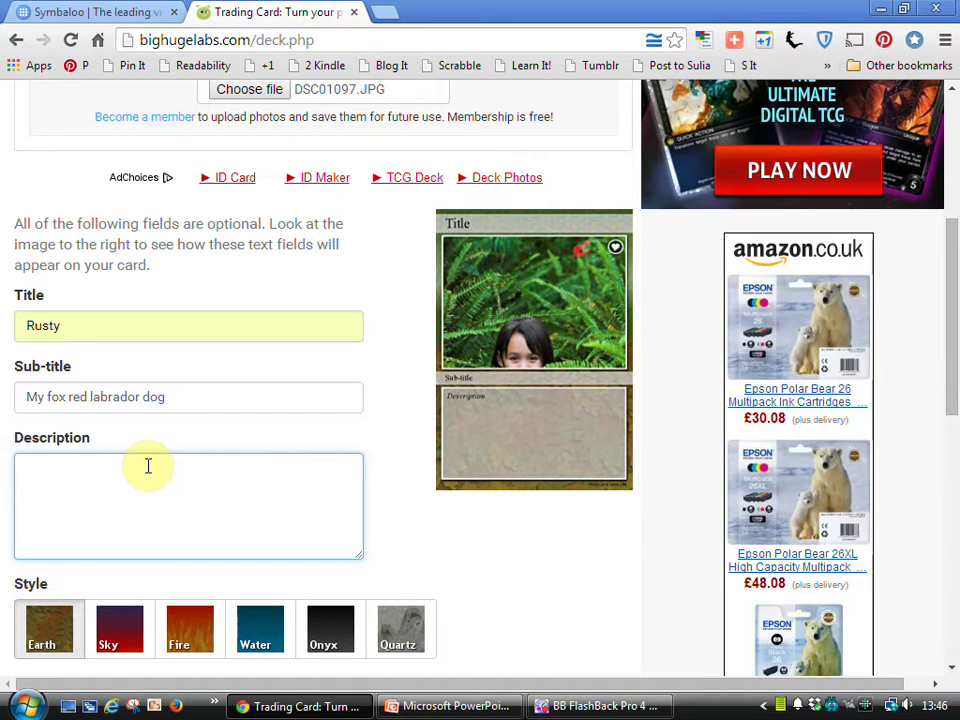
text(He likes his tennis ball and long walks in the woods.)
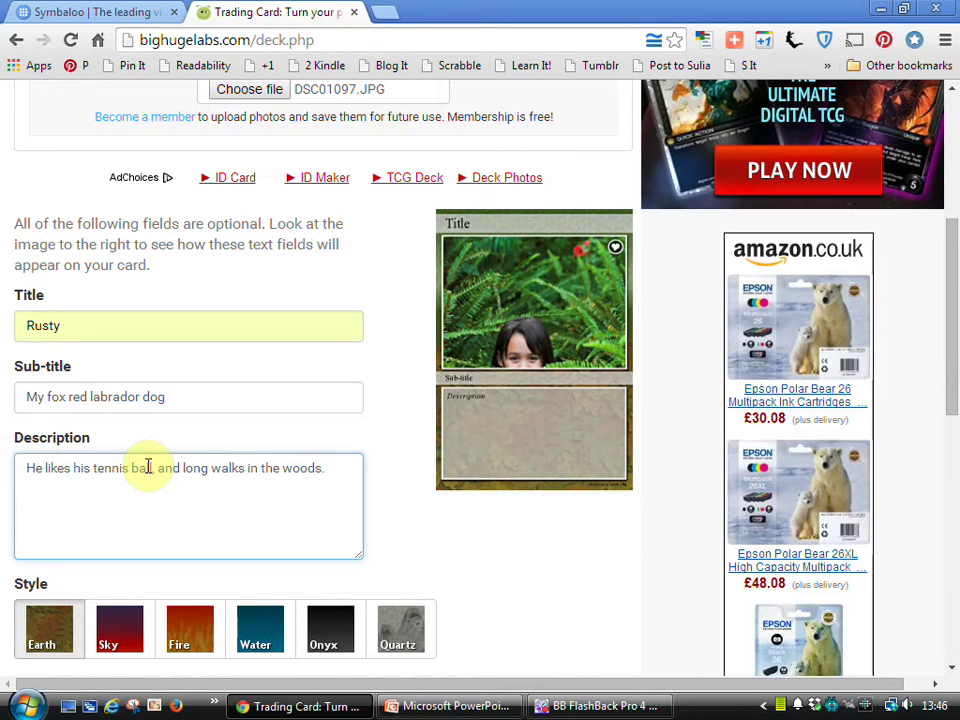
Keep the Earth style, add the number 1 icon, choose Center crop and create the card.
scroll(152, 474, down, 2)
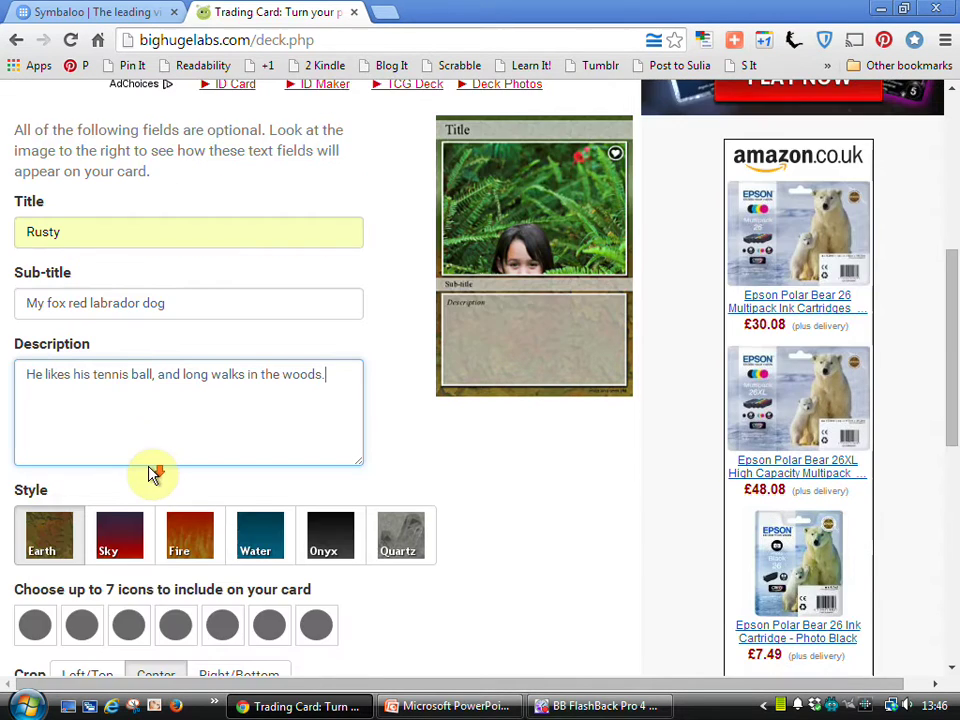
click(50, 442)
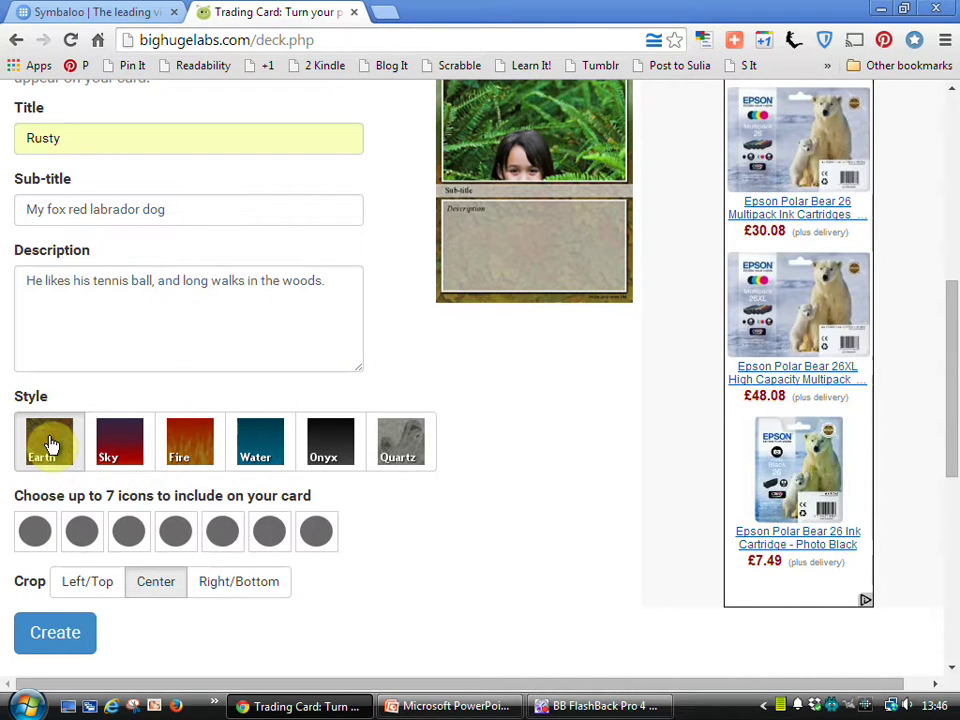
click(35, 532)
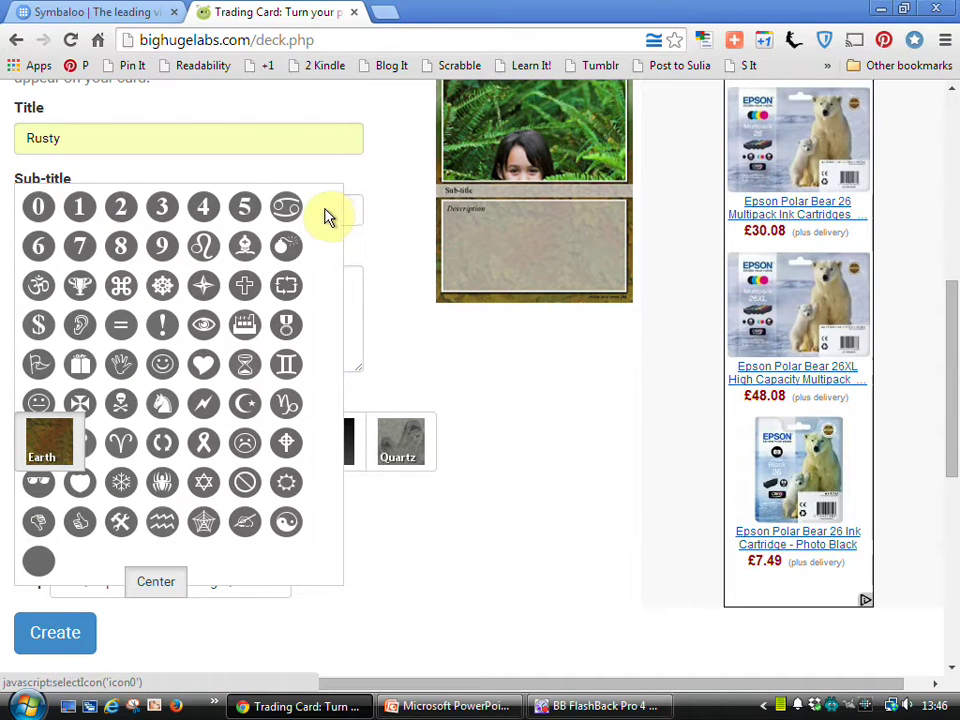
click(82, 213)
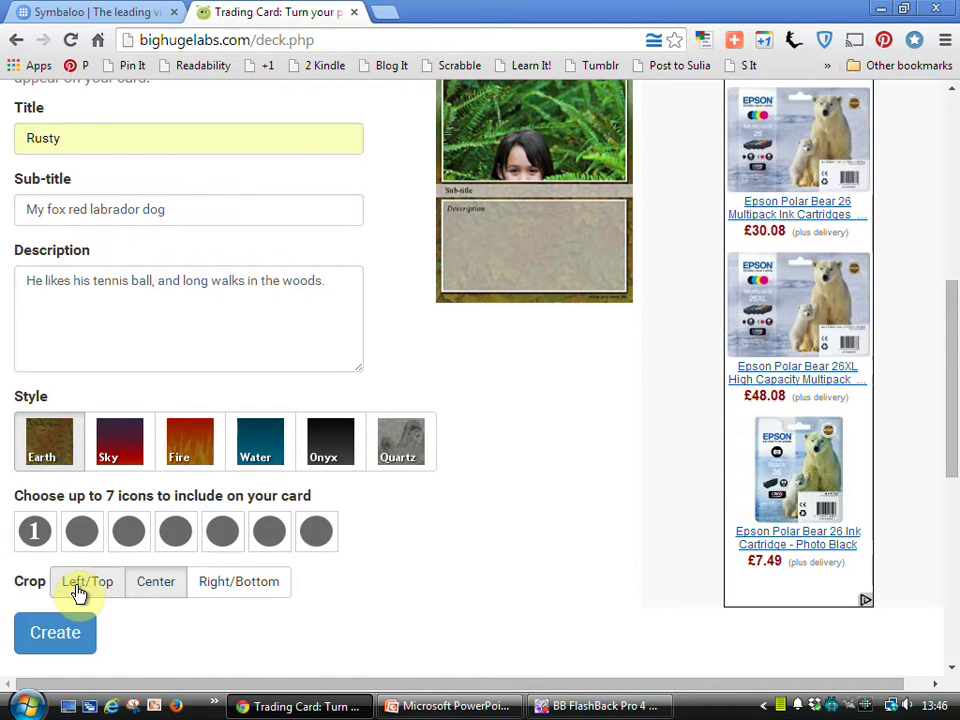
click(166, 590)
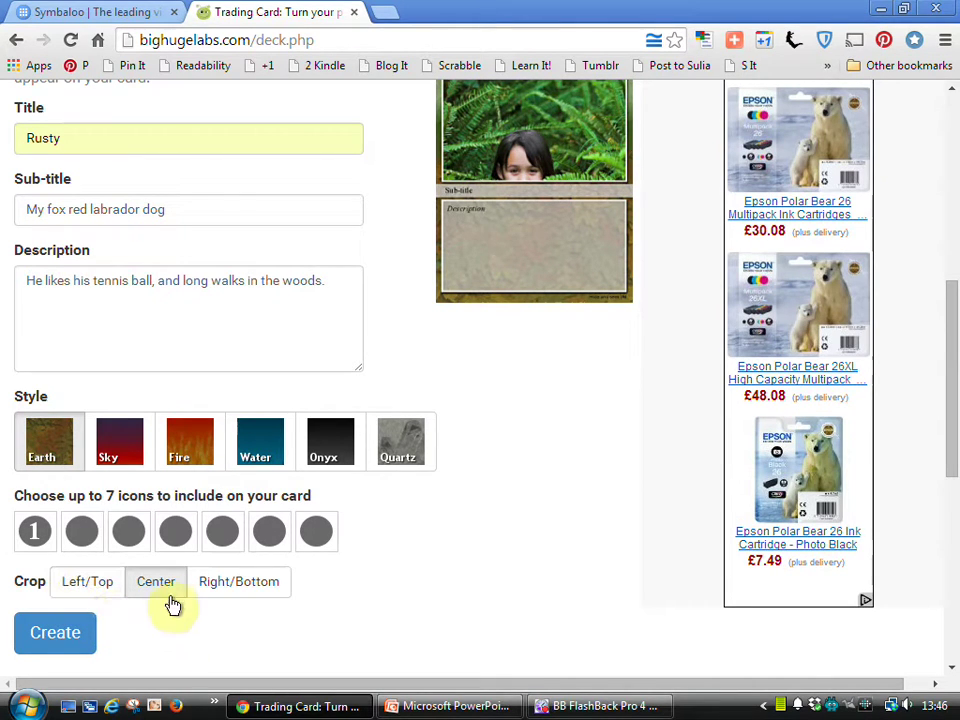
click(56, 632)
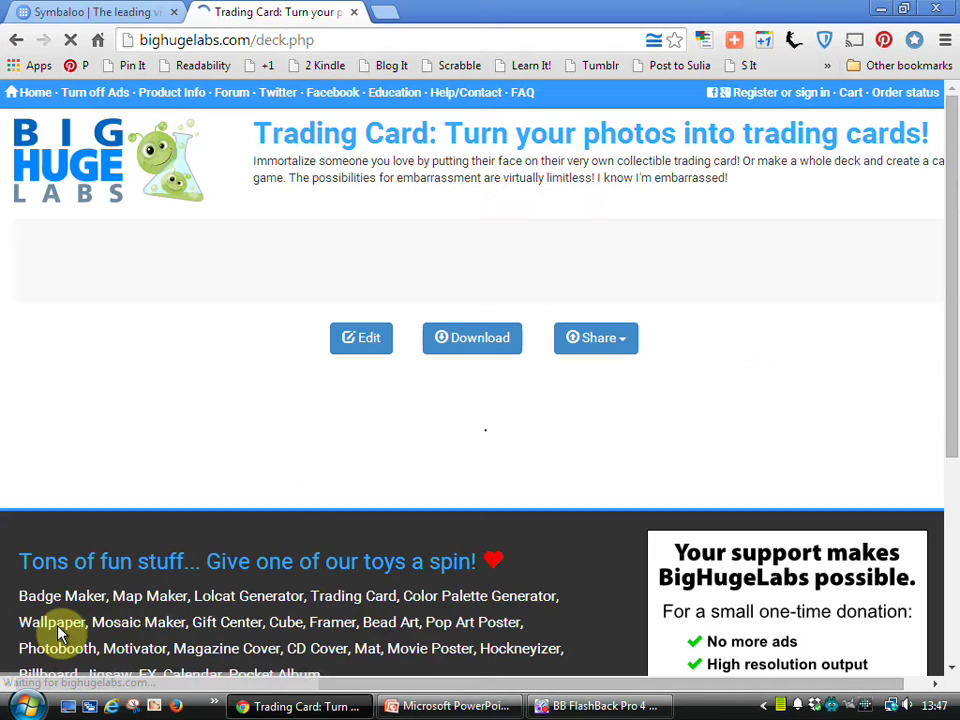
Review the finished Rusty card, then go back to the BigHugeLabs home page via the logo.
scroll(100, 560, down, 2)
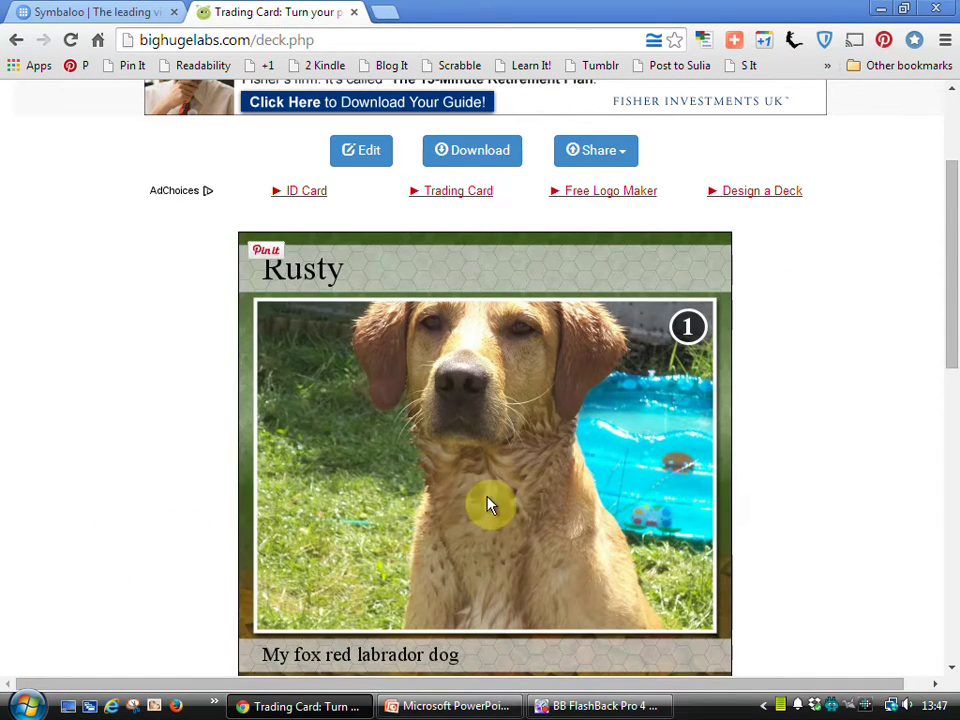
scroll(490, 505, down, 1)
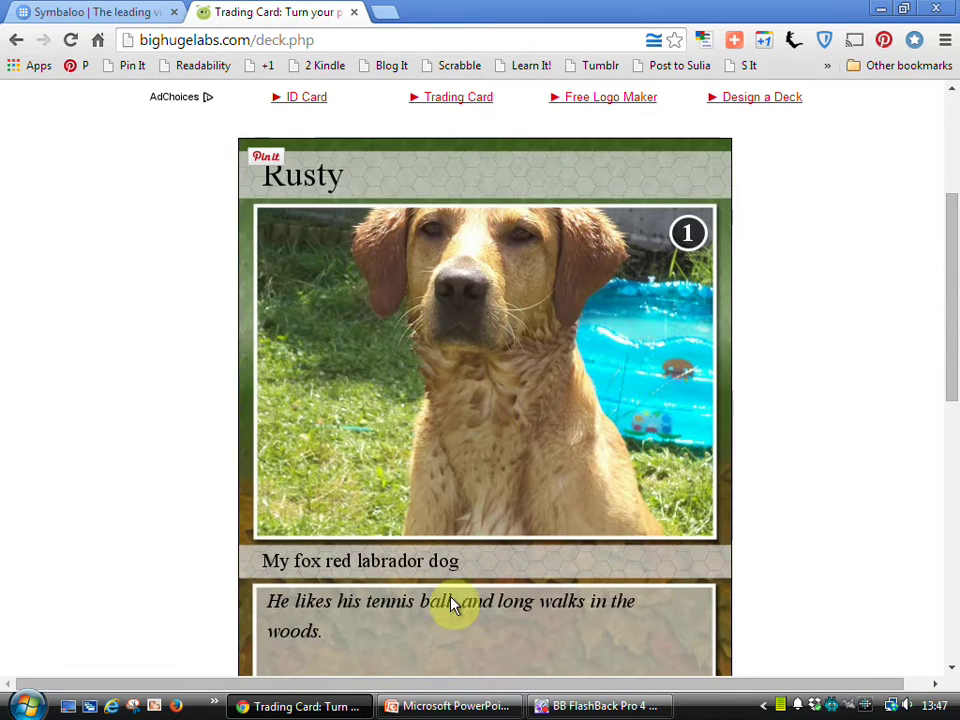
scroll(435, 580, down, 1)
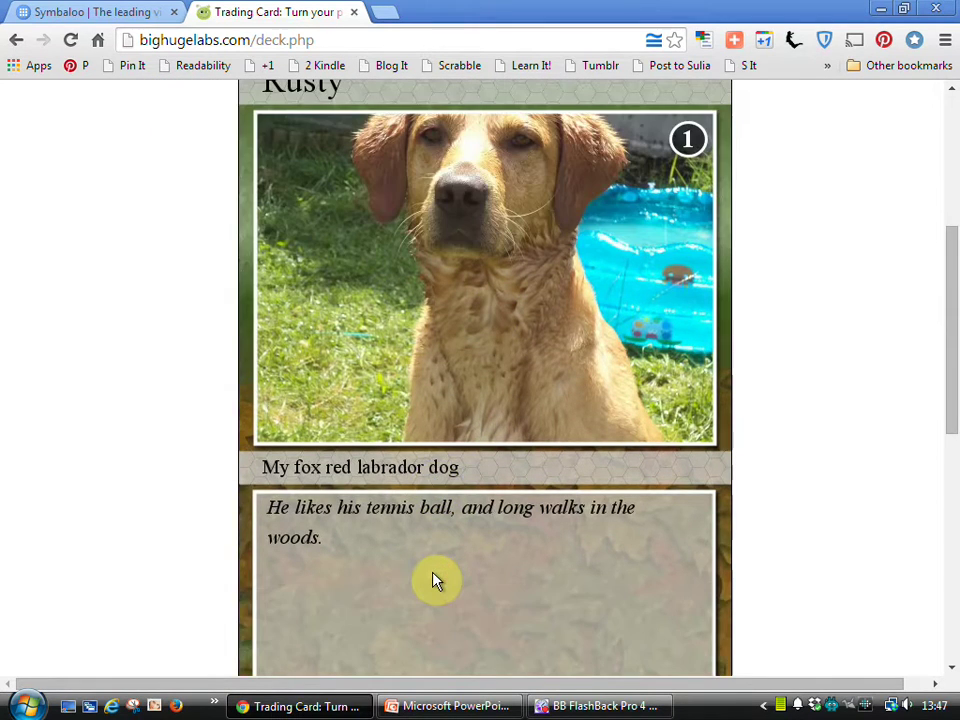
scroll(435, 580, down, 1)
scroll(414, 416, down, 1)
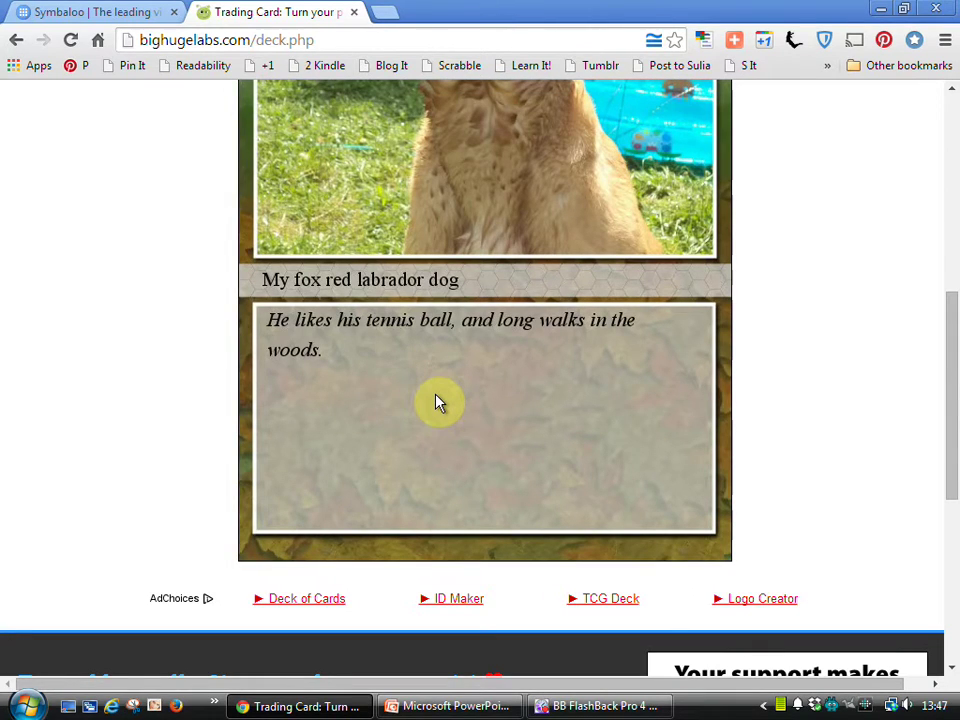
right_click(437, 403)
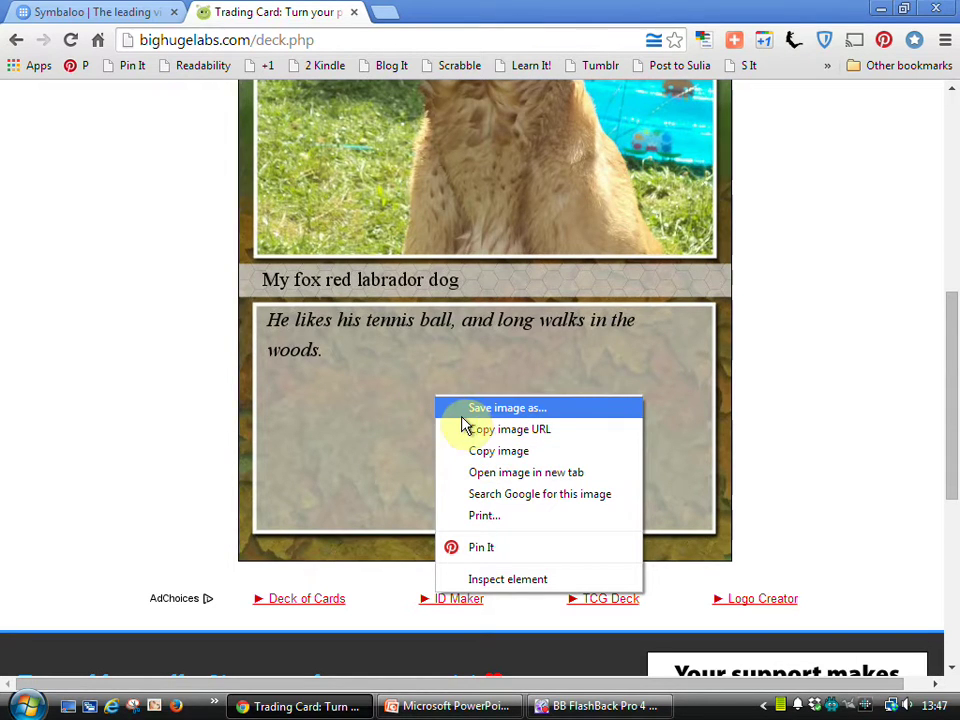
click(393, 420)
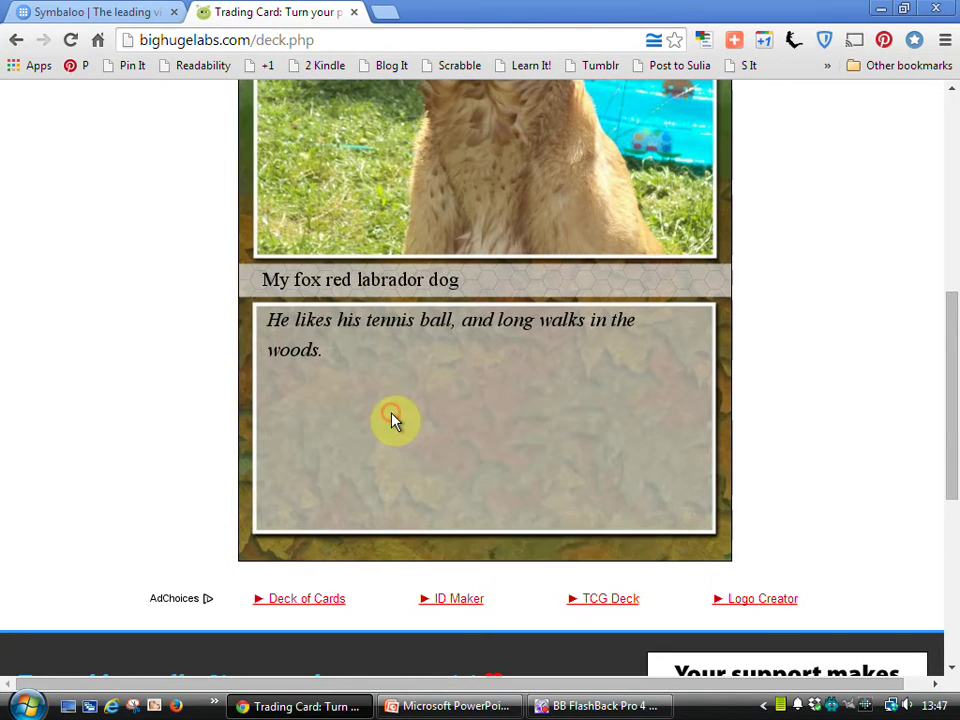
scroll(393, 420, up, 4)
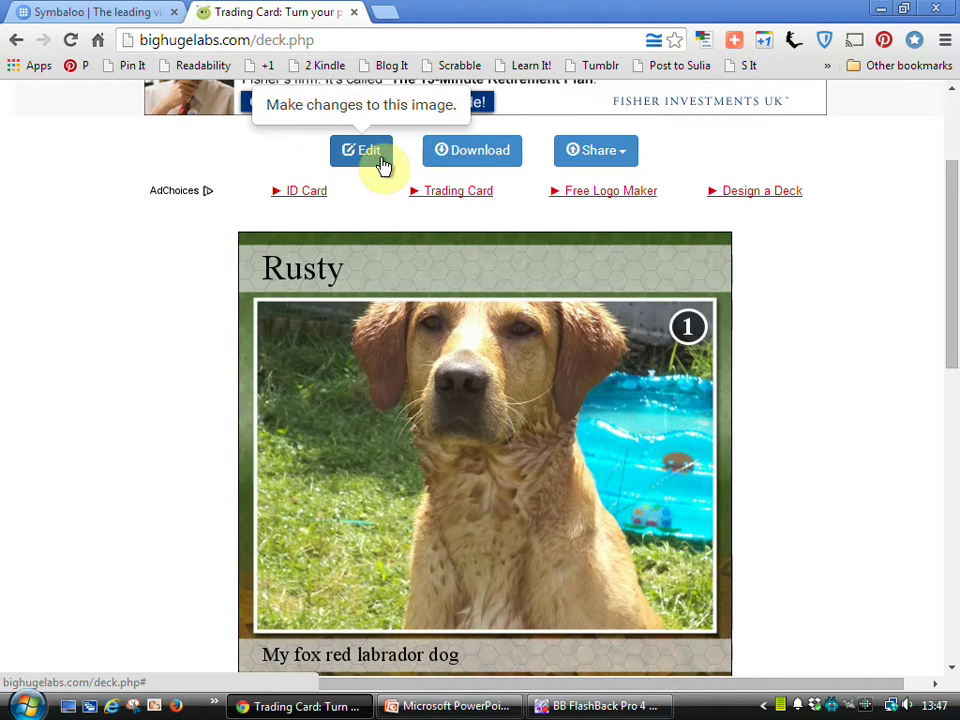
drag(951, 212, 949, 90)
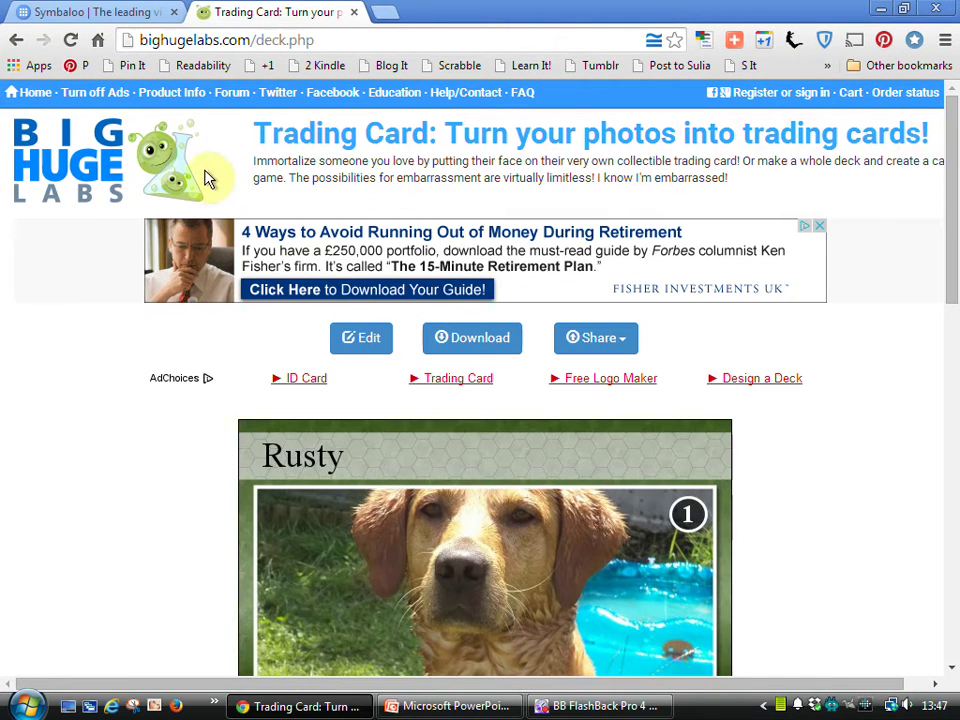
click(80, 160)
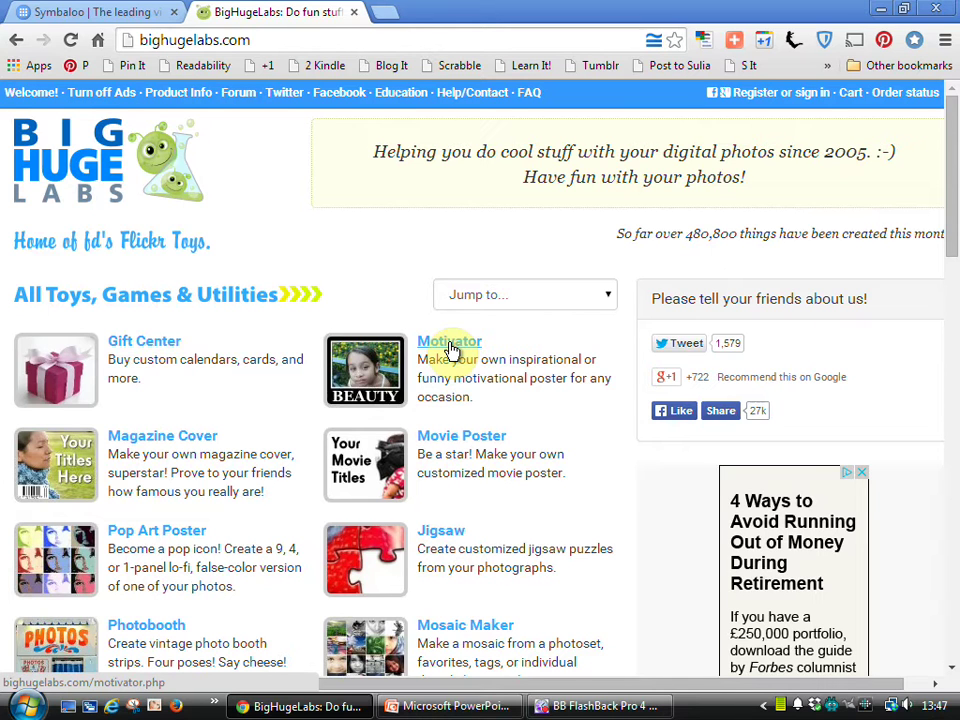
Open the Motivator poster maker and upload the library2 photo.
click(450, 345)
click(250, 452)
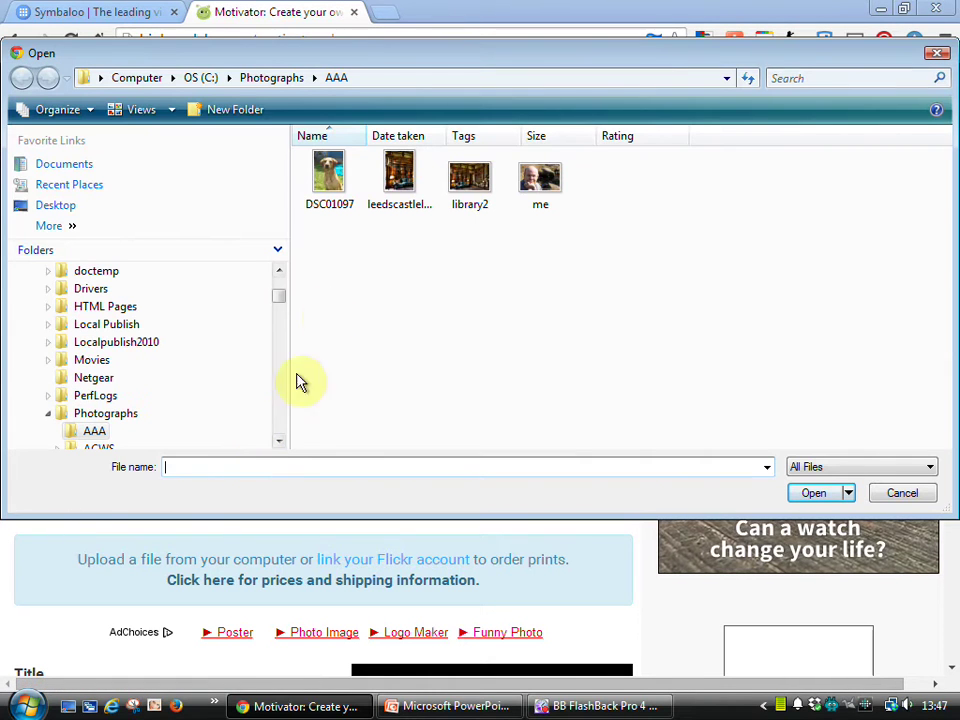
click(472, 185)
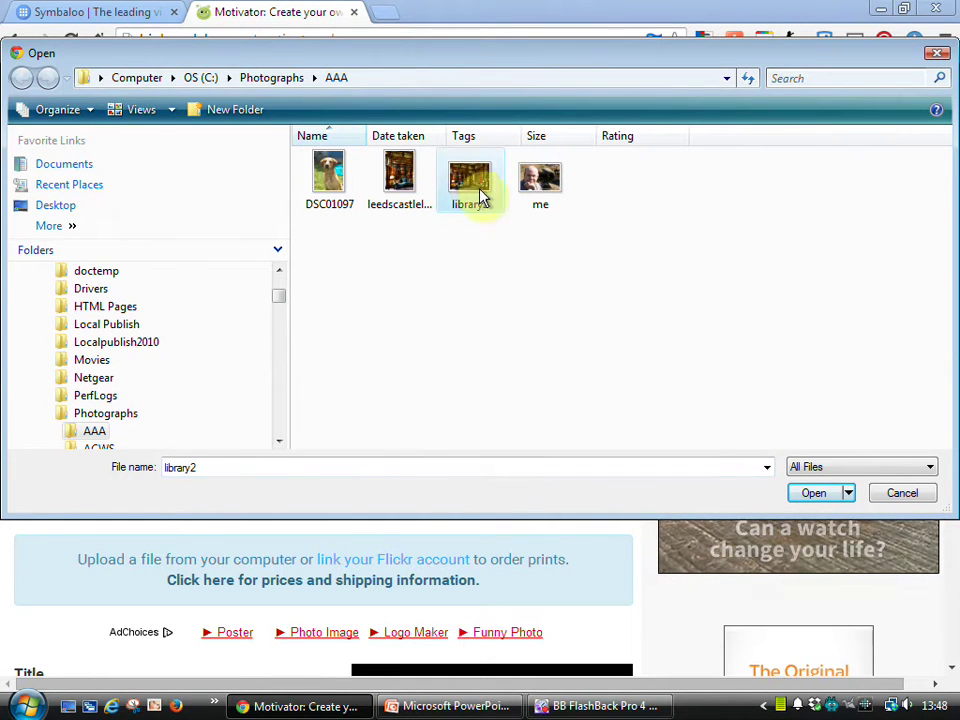
click(814, 493)
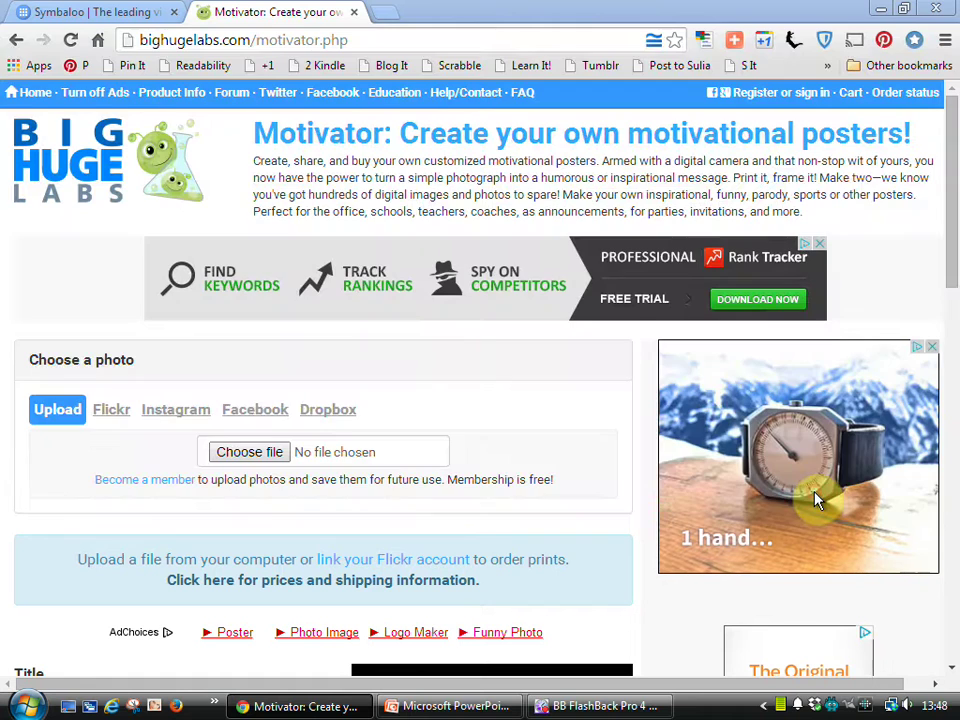
Title it 'Love your library!' with text 'Educational, fun, and just marvellous!' and 'Visit yours today!' on two lines.
scroll(549, 449, down, 3)
scroll(549, 449, down, 1)
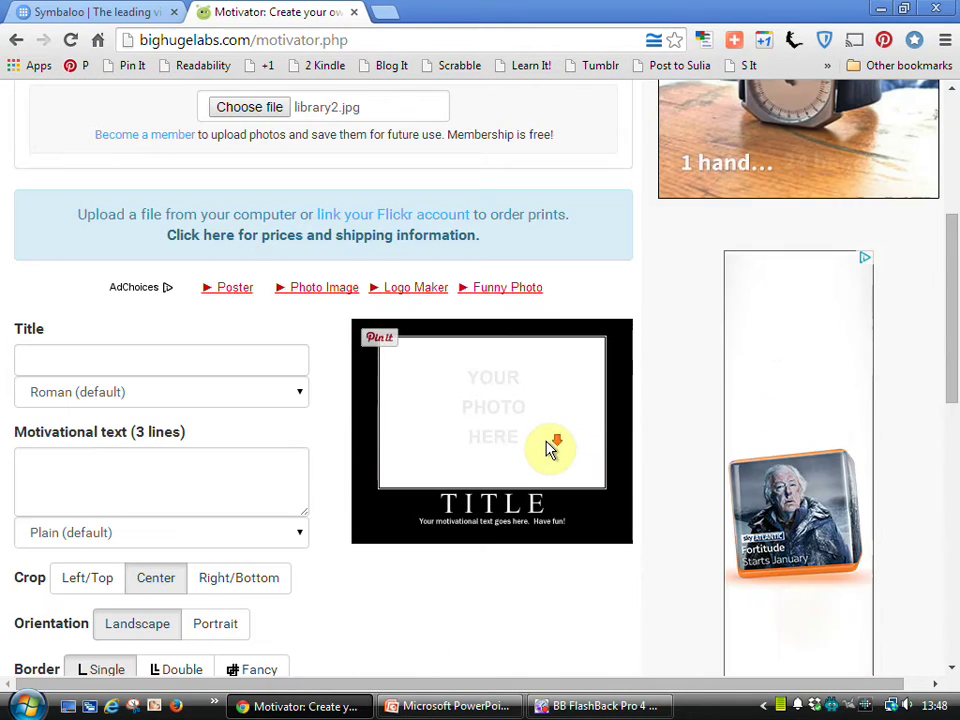
click(131, 361)
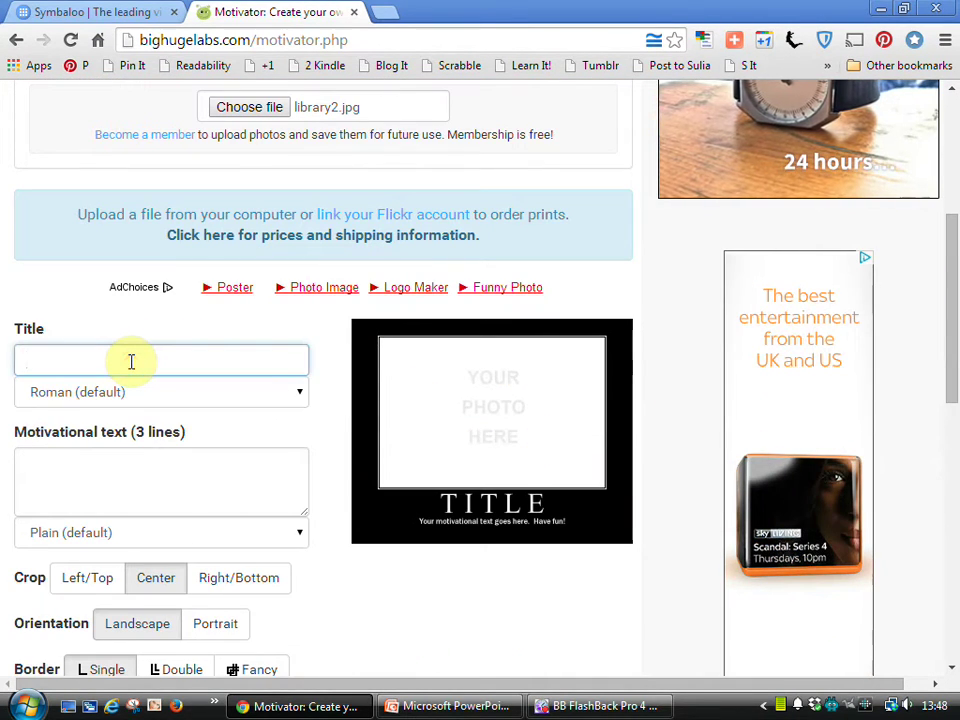
text(Love your library!)
click(101, 467)
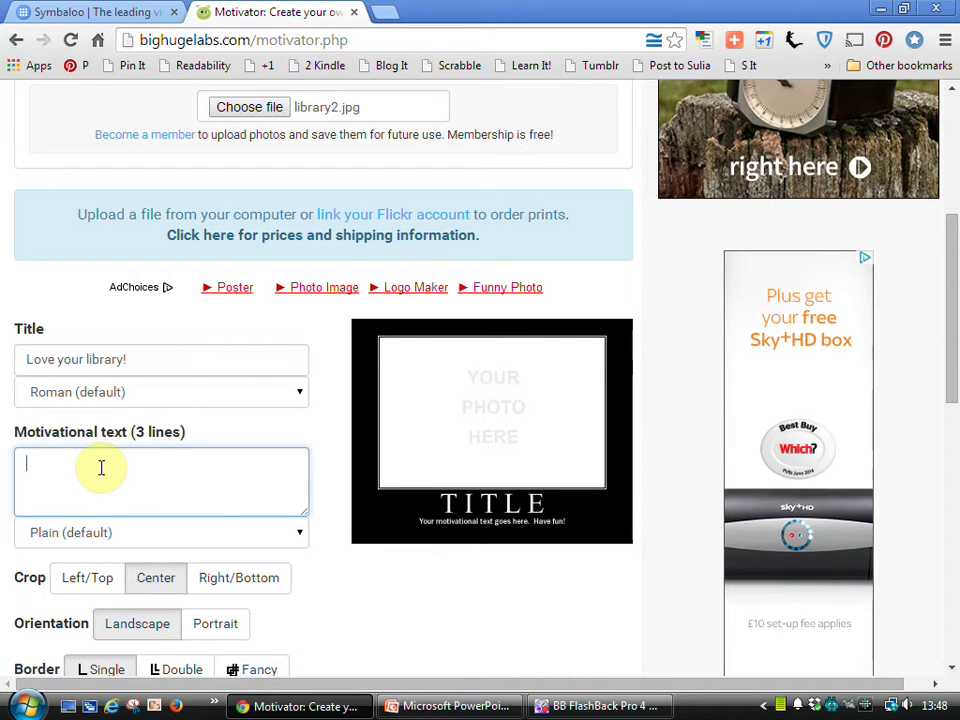
text(Educational)
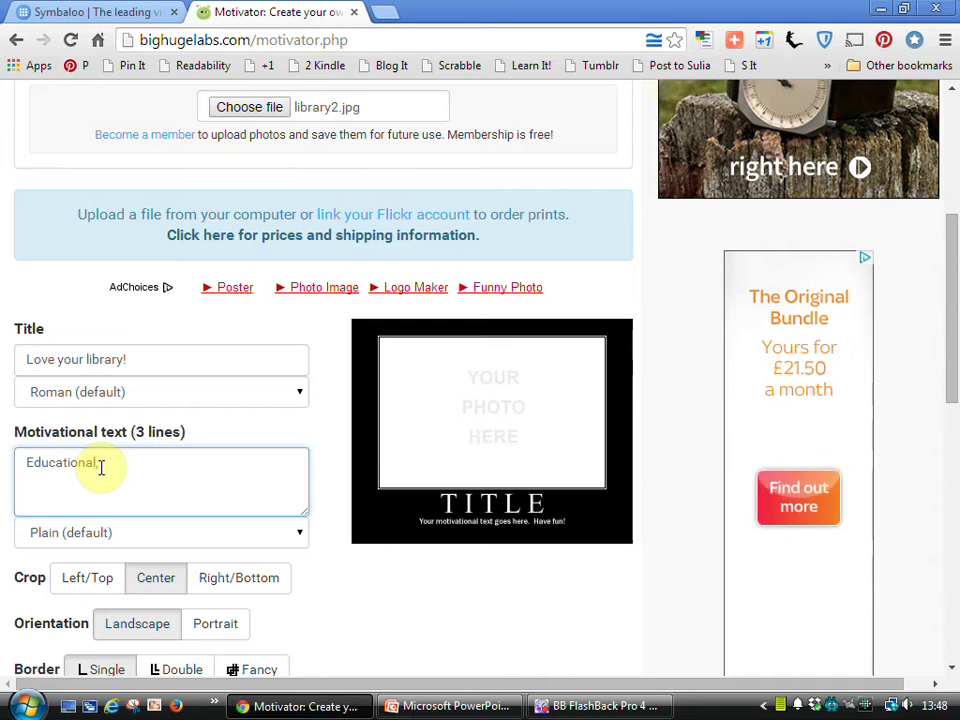
text(, fun, and just marvellous)
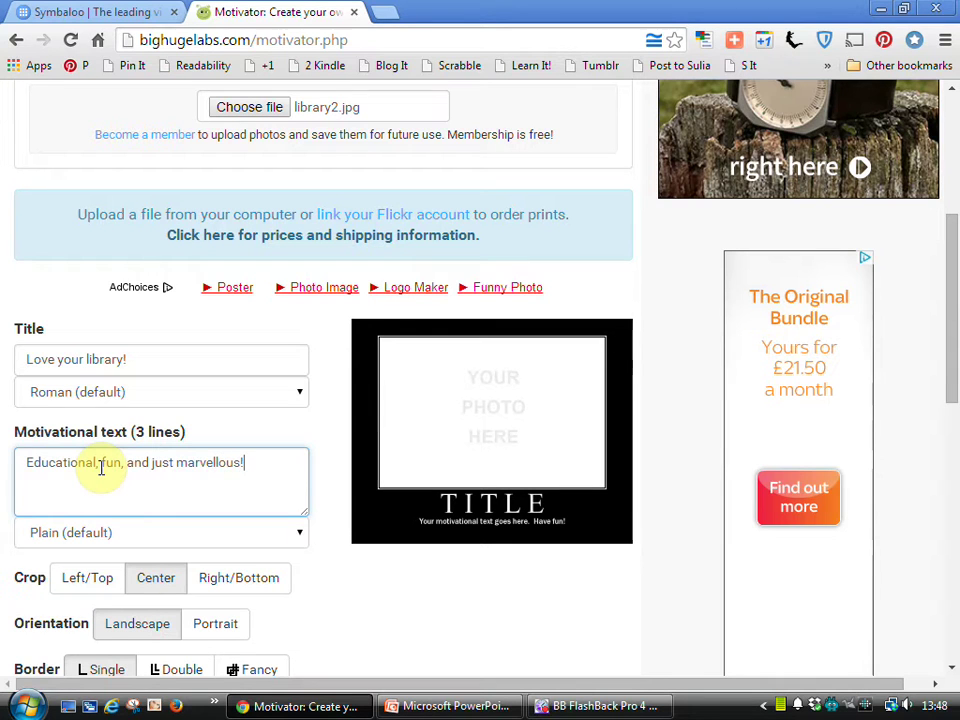
text(!)
key(Return)
text(Visit yours today!)
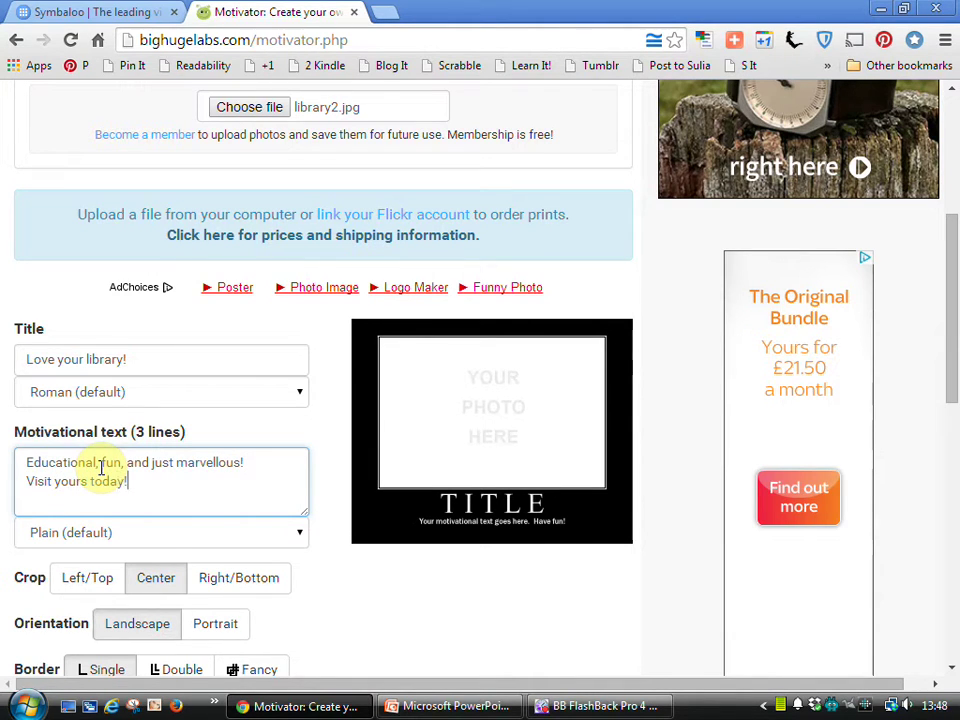
scroll(101, 470, down, 1)
scroll(103, 476, down, 1)
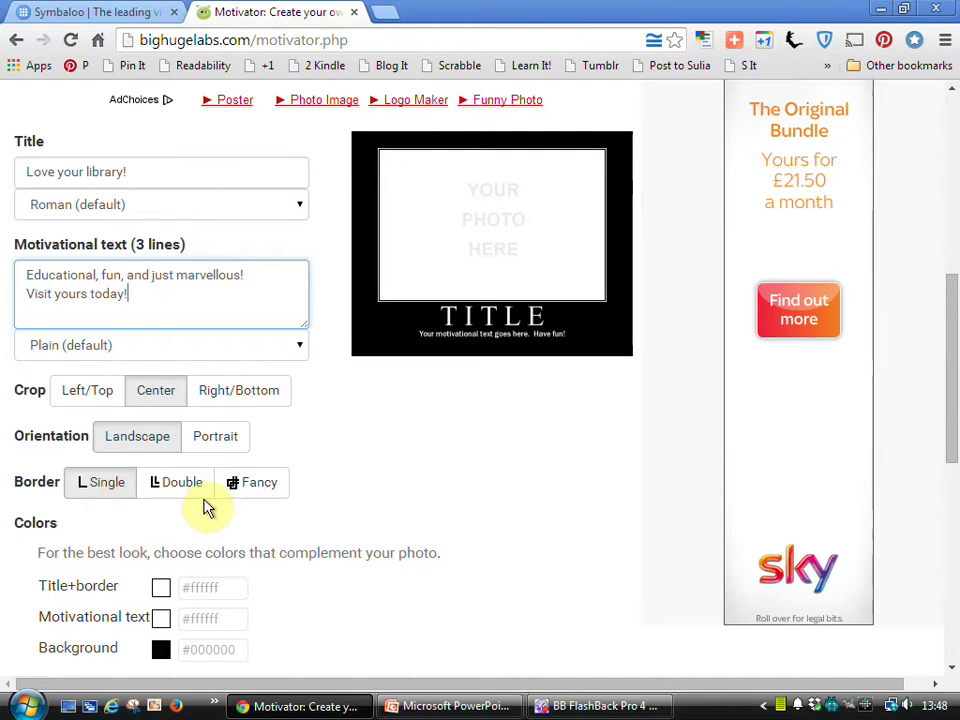
scroll(238, 515, down, 2)
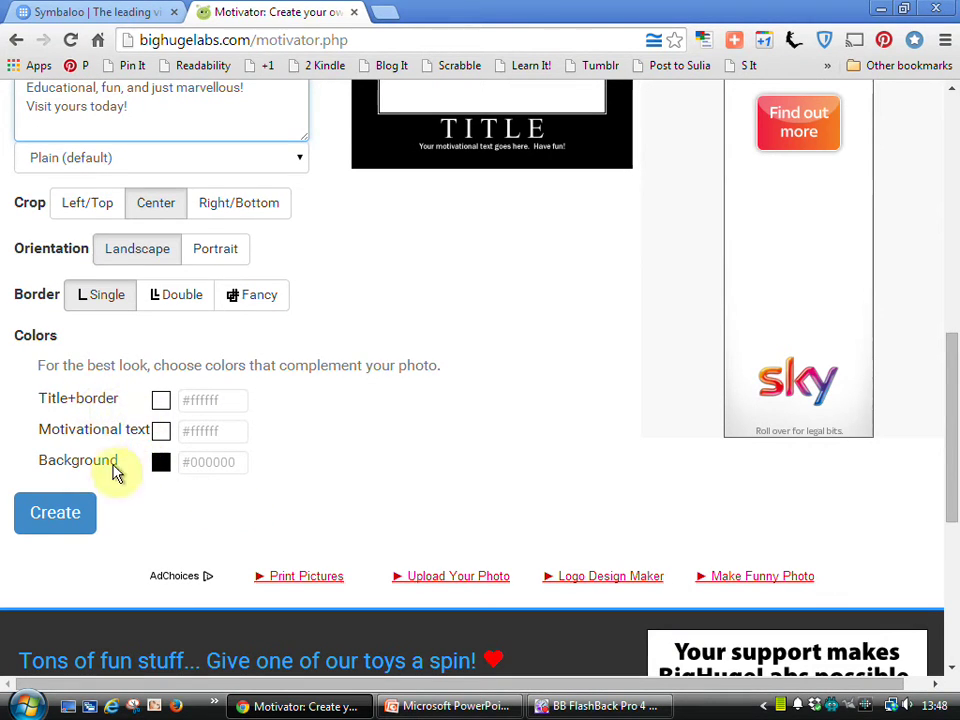
Create the 'Love your library!' poster and scroll through the generated result.
click(64, 518)
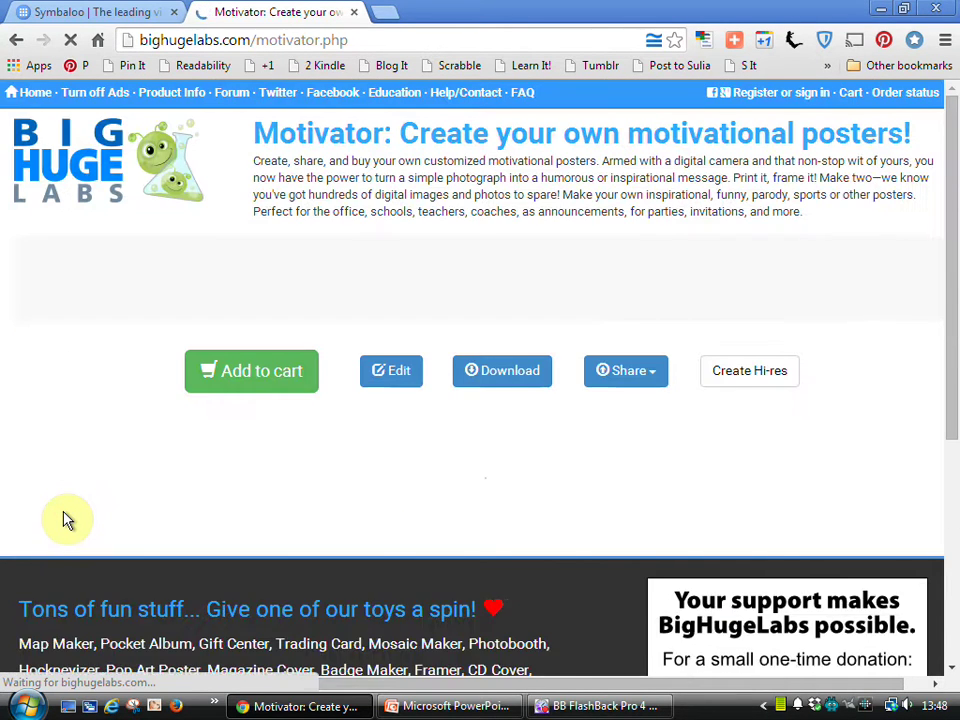
scroll(64, 518, down, 3)
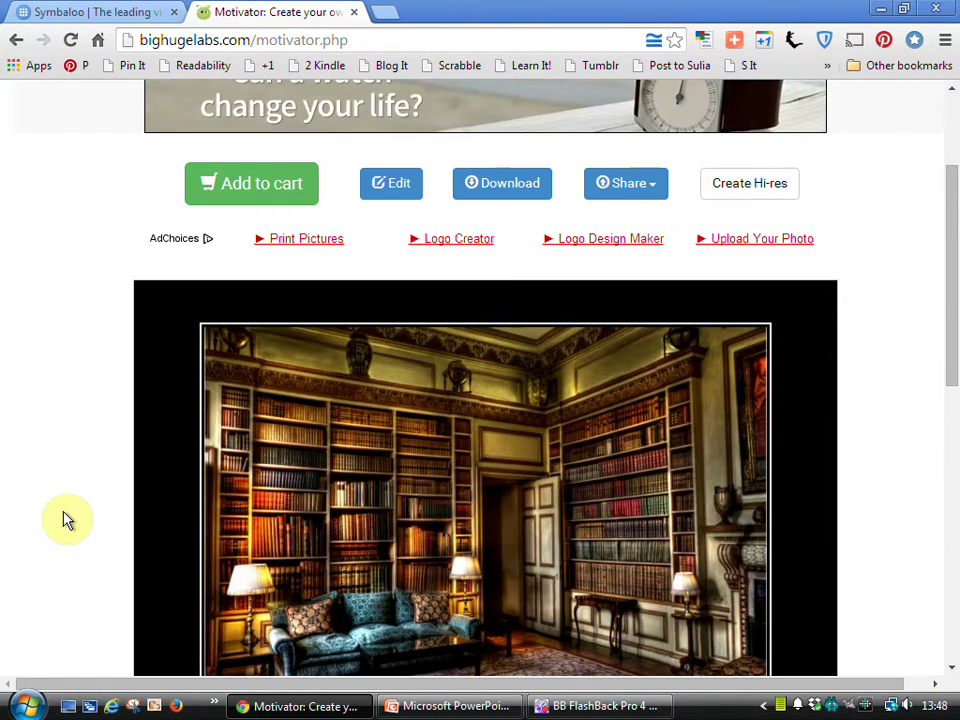
scroll(64, 518, down, 2)
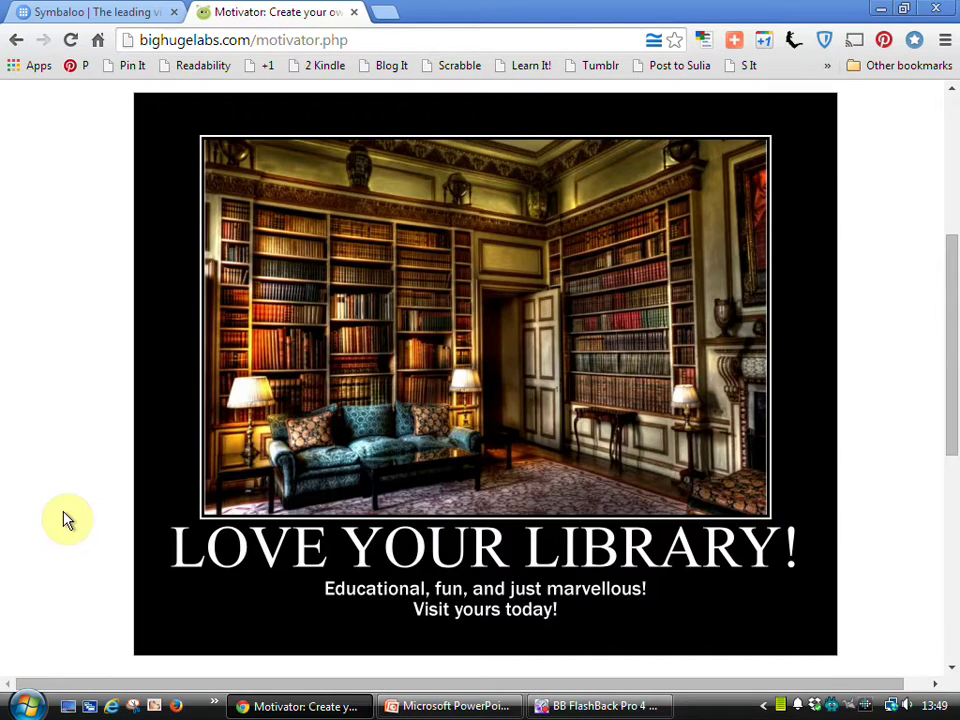
scroll(65, 520, up, 2)
scroll(161, 180, up, 1)
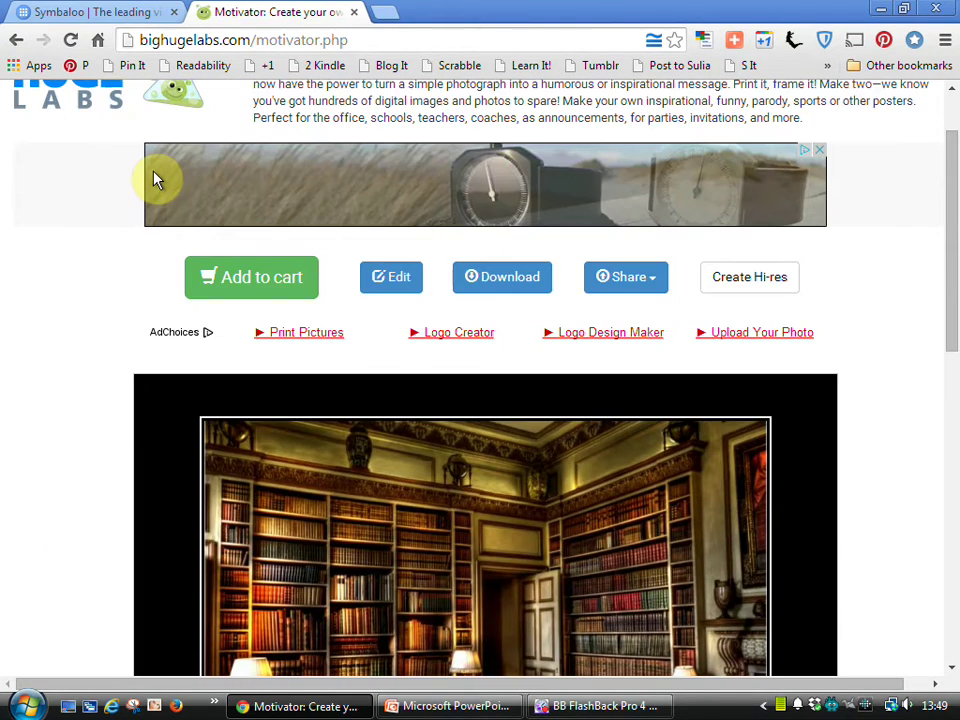
scroll(155, 180, up, 1)
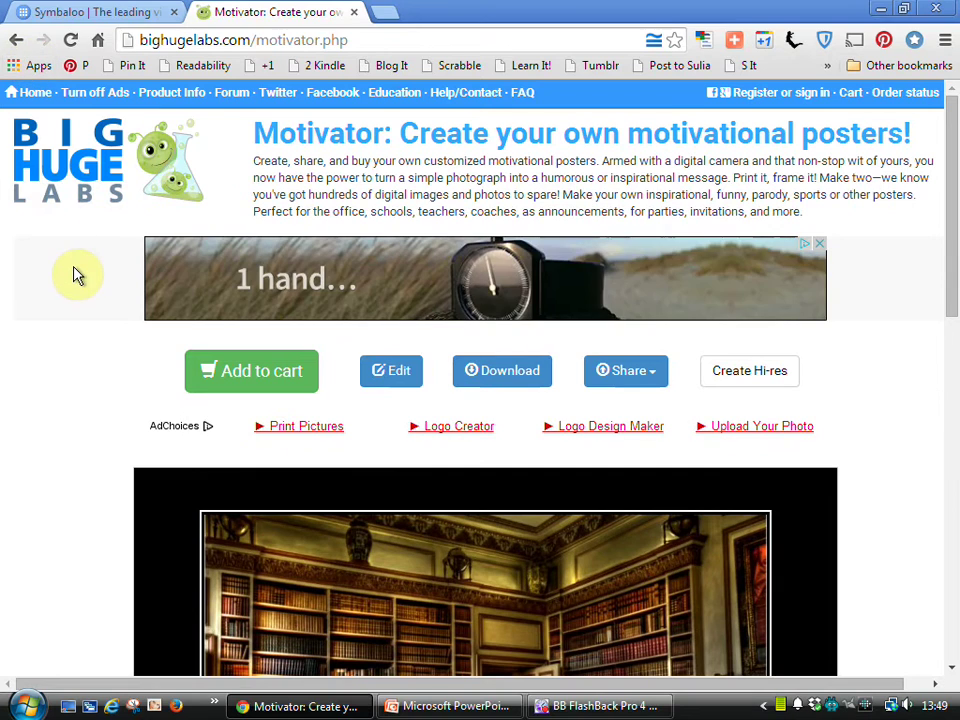
Return home, open the Magazine Cover maker and upload the me.jpg photo.
click(62, 180)
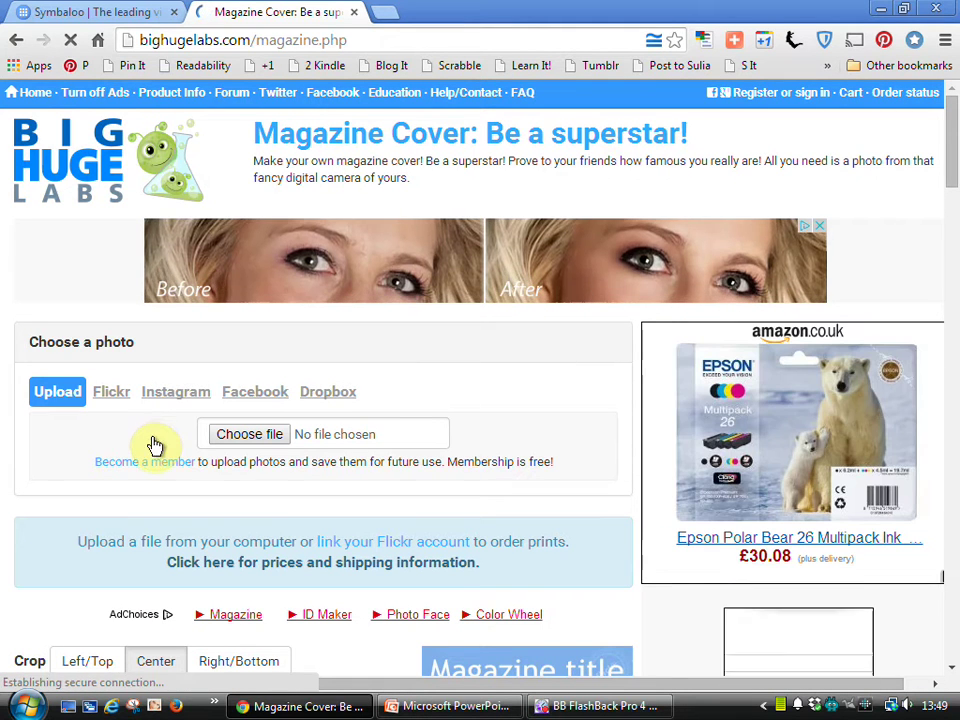
click(255, 436)
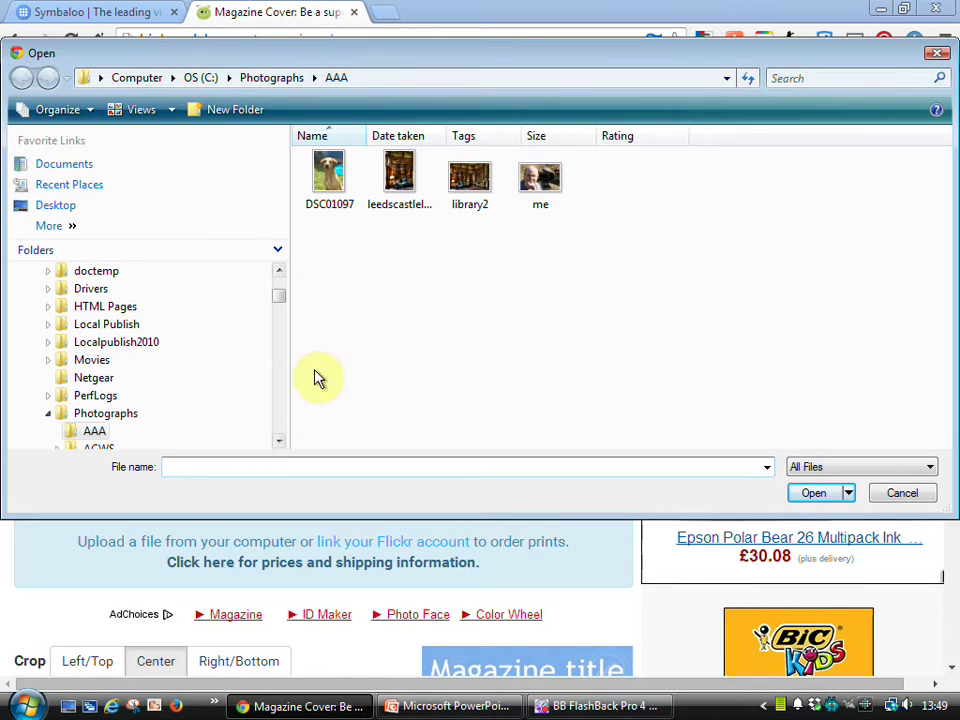
click(542, 178)
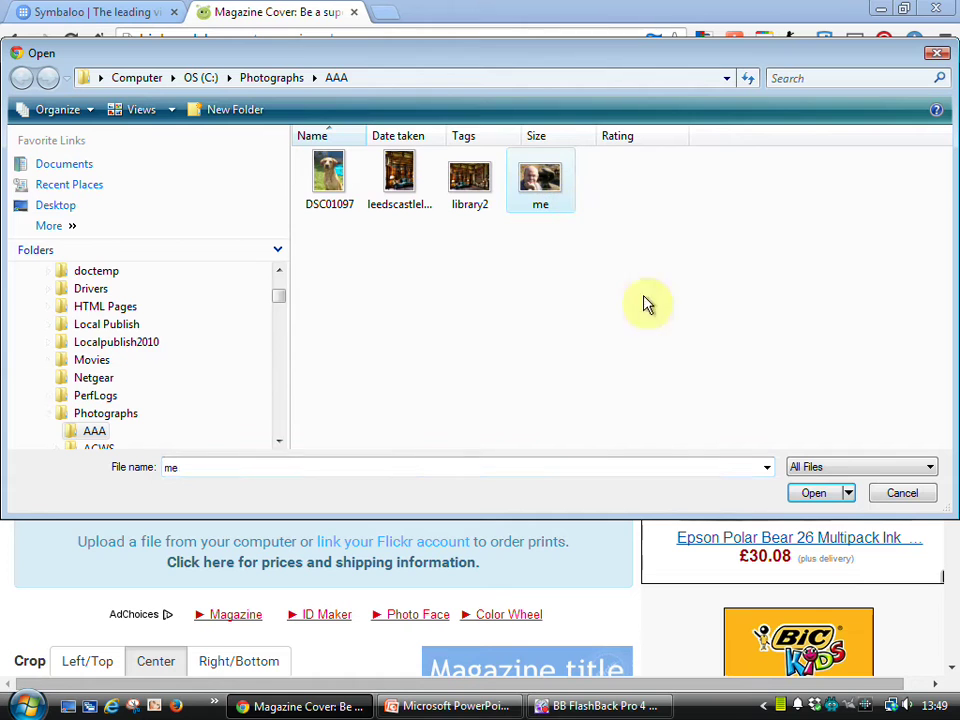
click(805, 495)
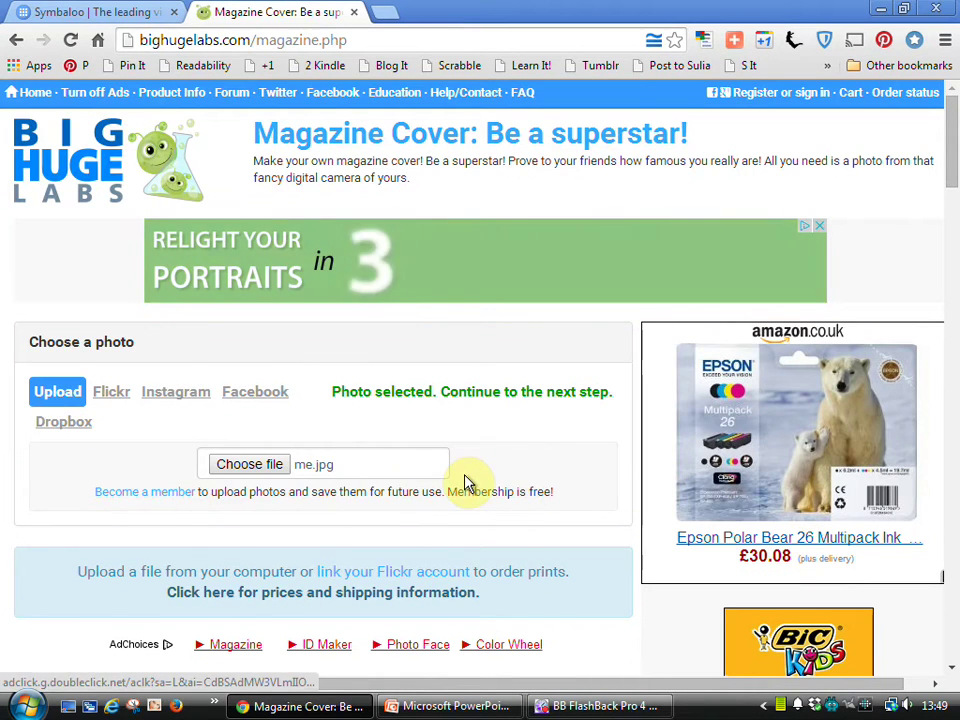
Apply the Autumn cover layout and move to the magazine title field.
scroll(467, 482, down, 4)
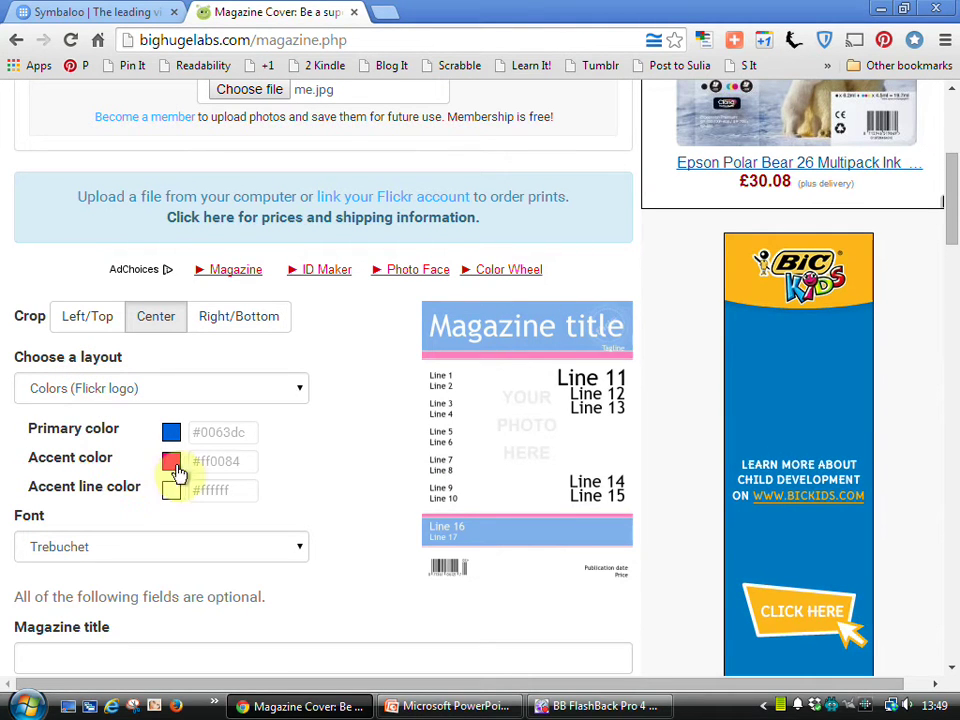
click(300, 390)
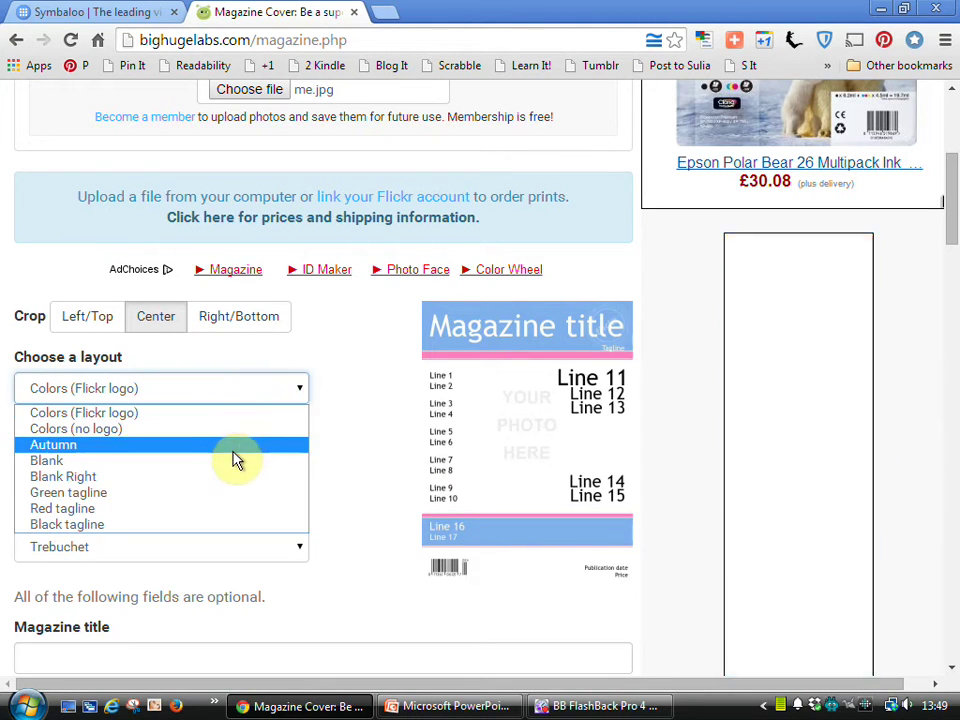
click(233, 447)
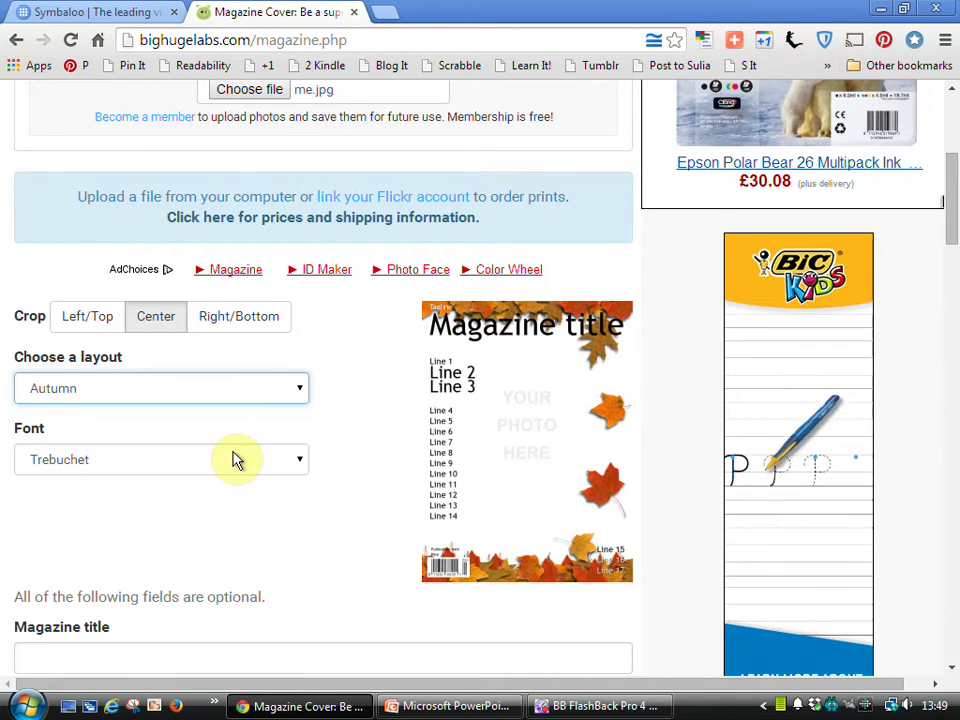
scroll(222, 472, down, 2)
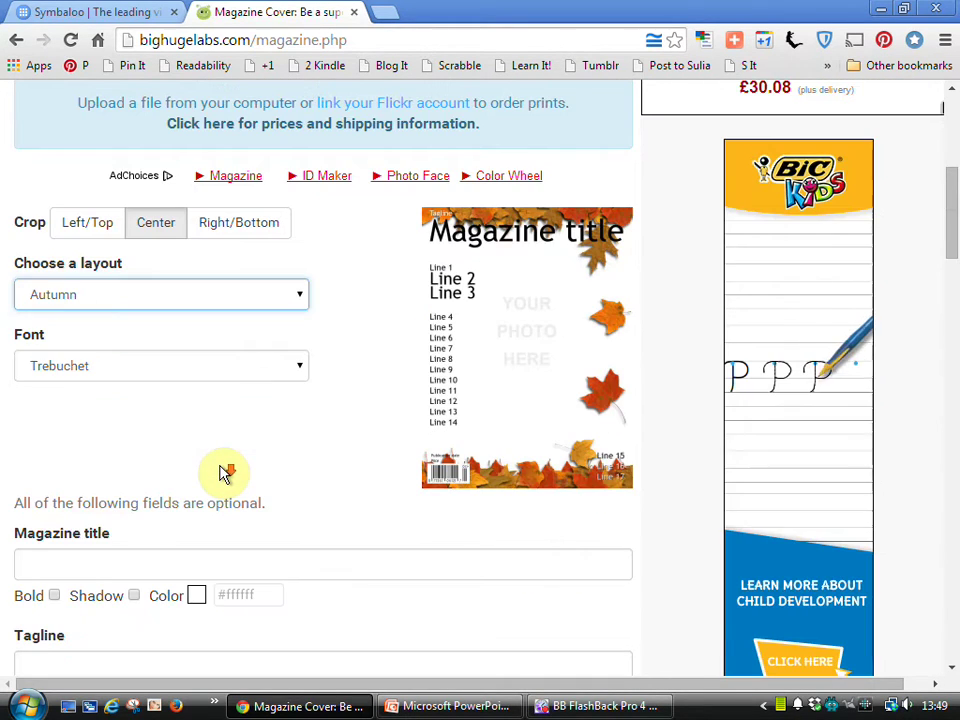
click(206, 470)
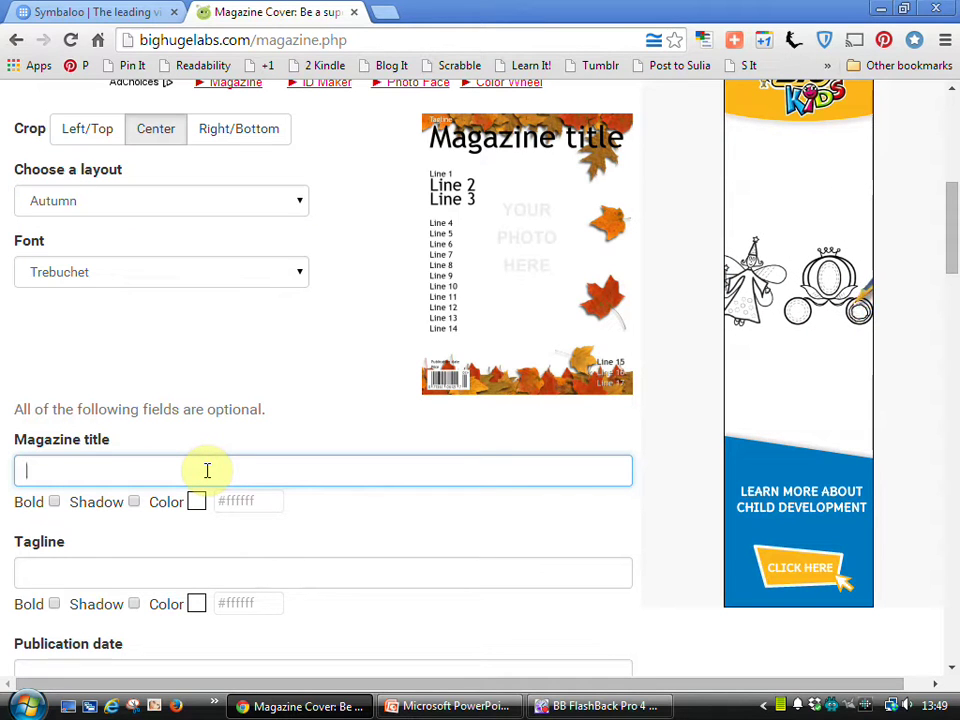
Fill in title 'Social media today', tagline 'Everything you want to know!' and date 'January 2015'.
text(Social)
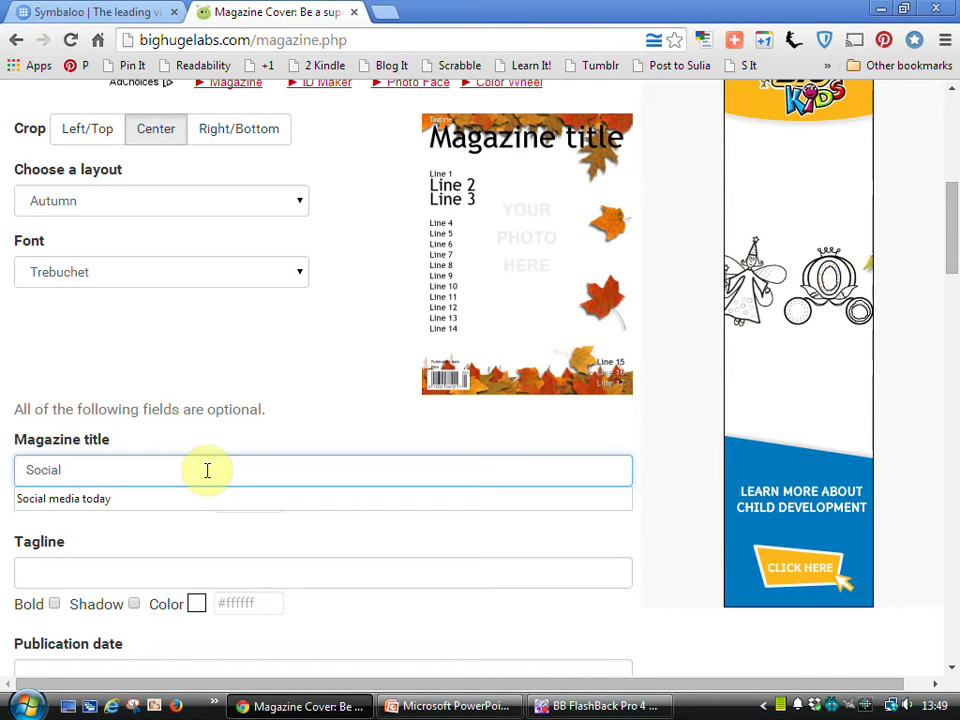
click(103, 499)
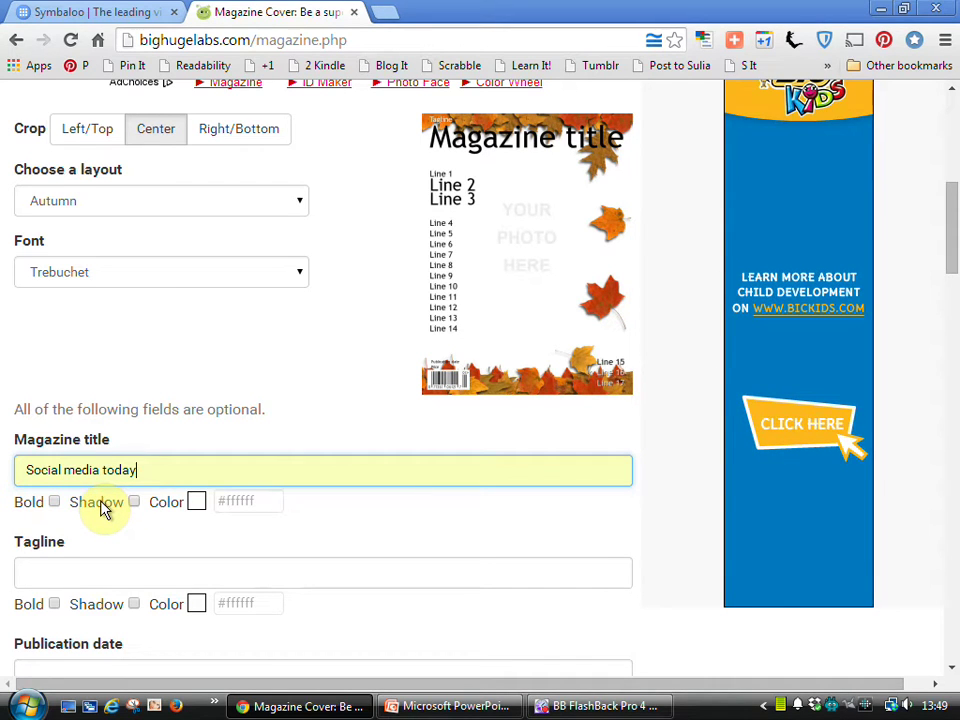
click(92, 572)
text(Everything you want to know!)
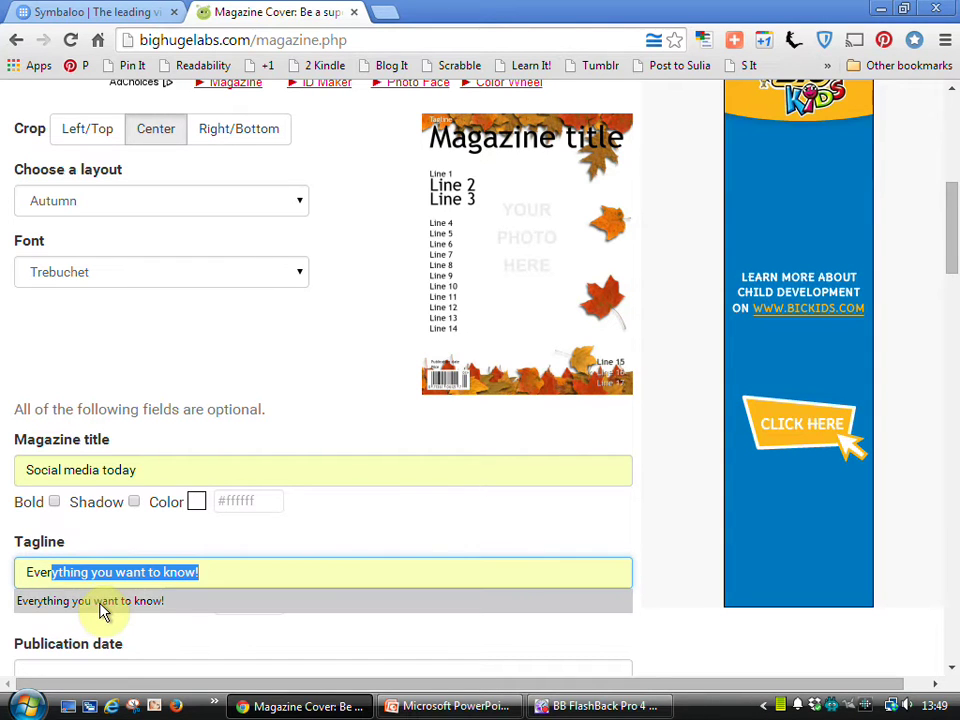
click(75, 612)
scroll(100, 612, down, 1)
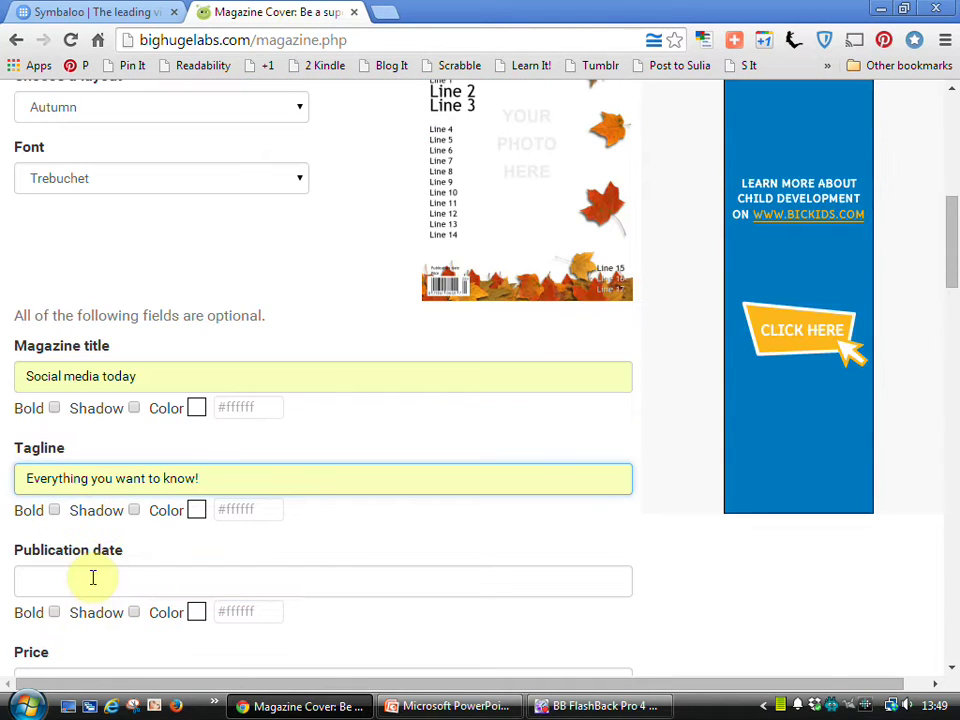
click(91, 577)
text(Jan)
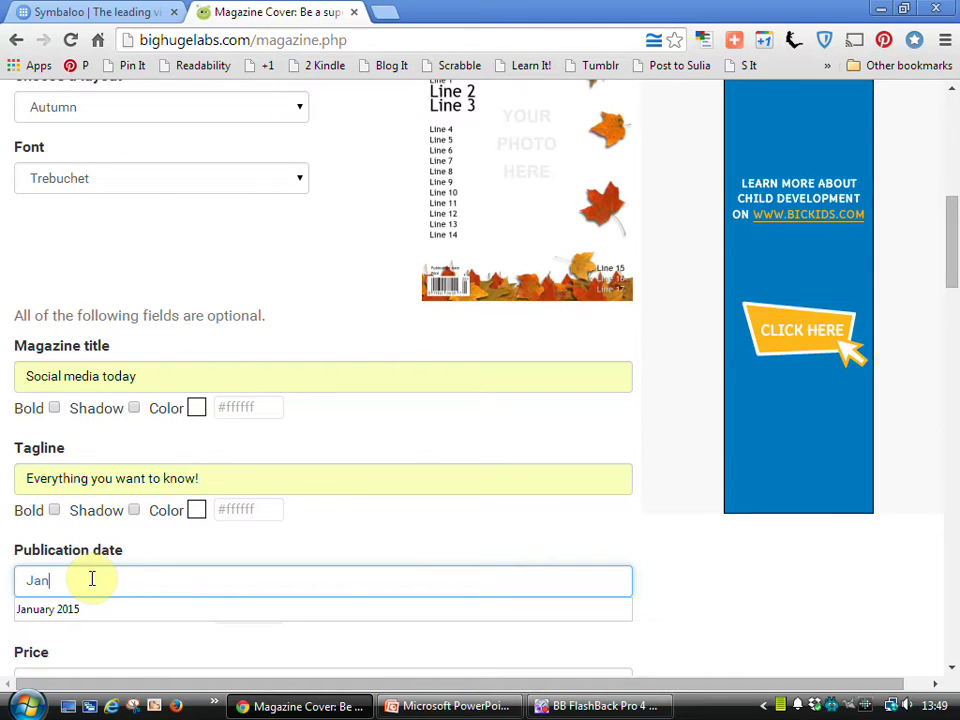
text(uar)
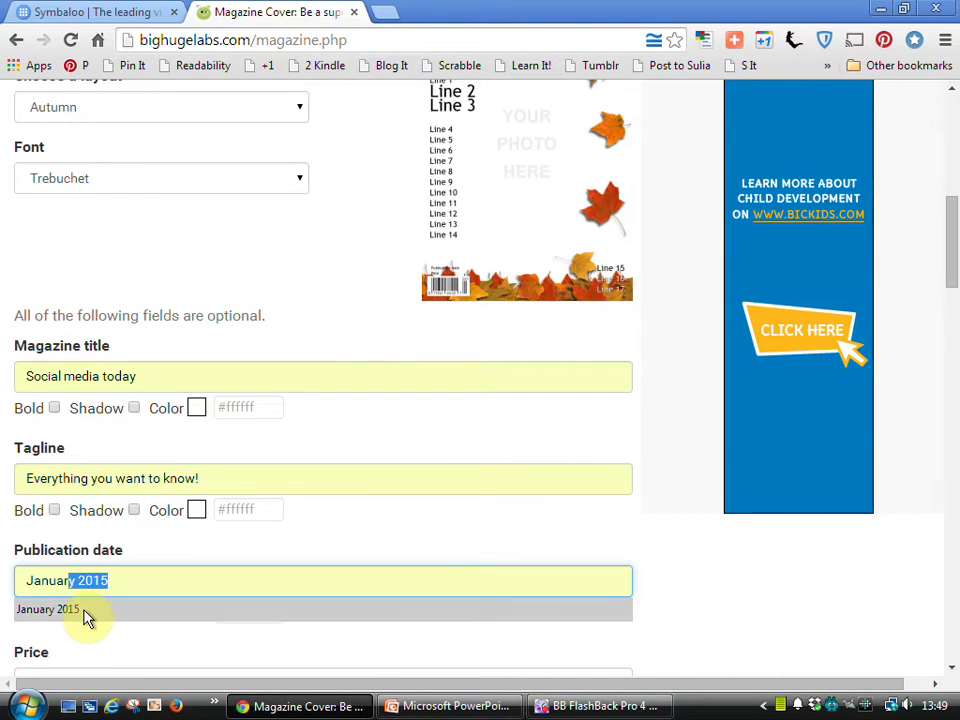
click(82, 609)
Make the tagline and date bold, and give the date a shadow and yellow colour.
scroll(85, 617, down, 1)
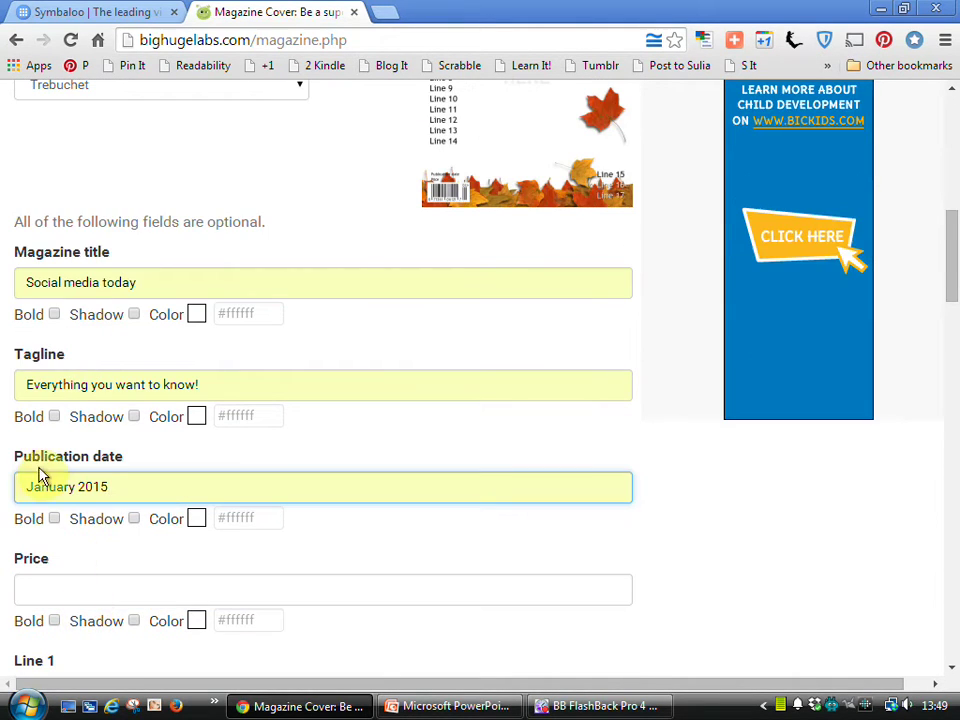
click(53, 418)
click(54, 519)
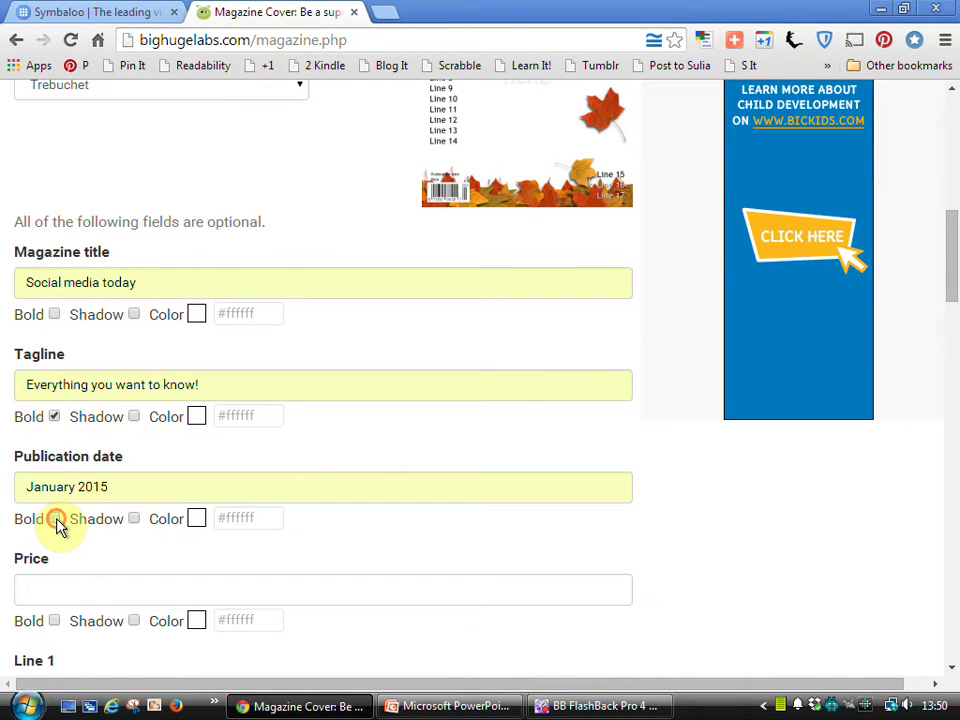
click(134, 519)
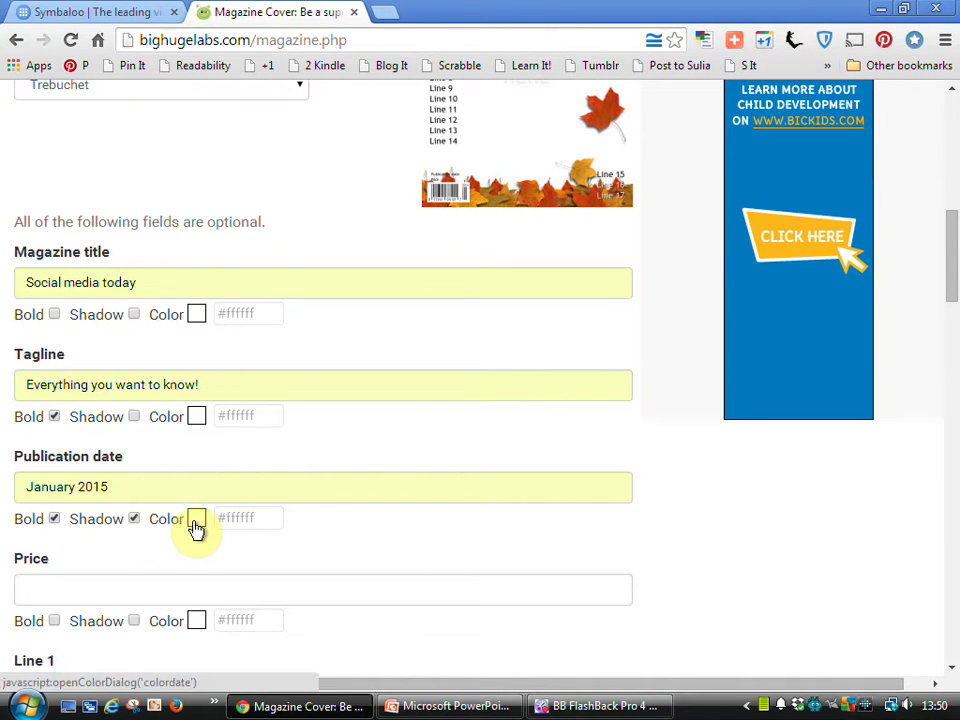
click(194, 522)
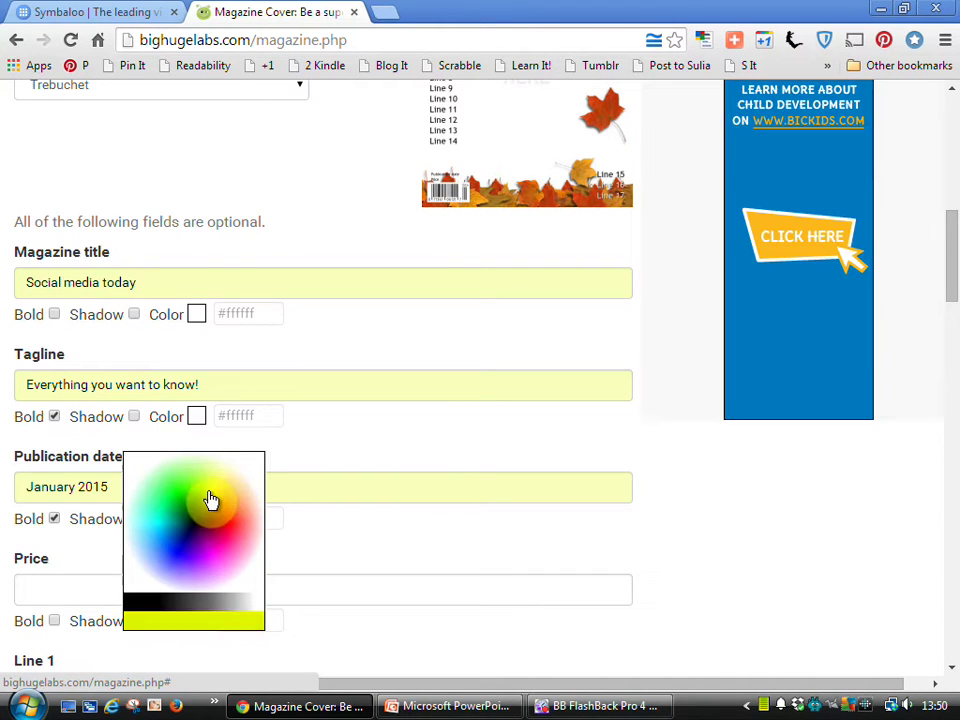
click(211, 494)
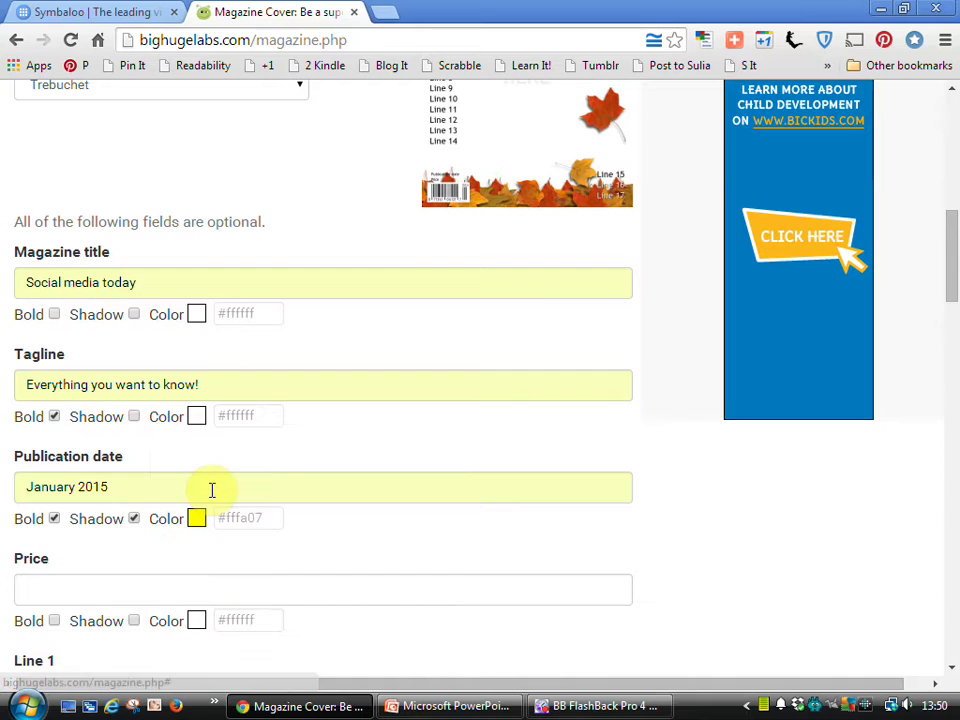
scroll(212, 489, down, 1)
scroll(212, 489, down, 1)
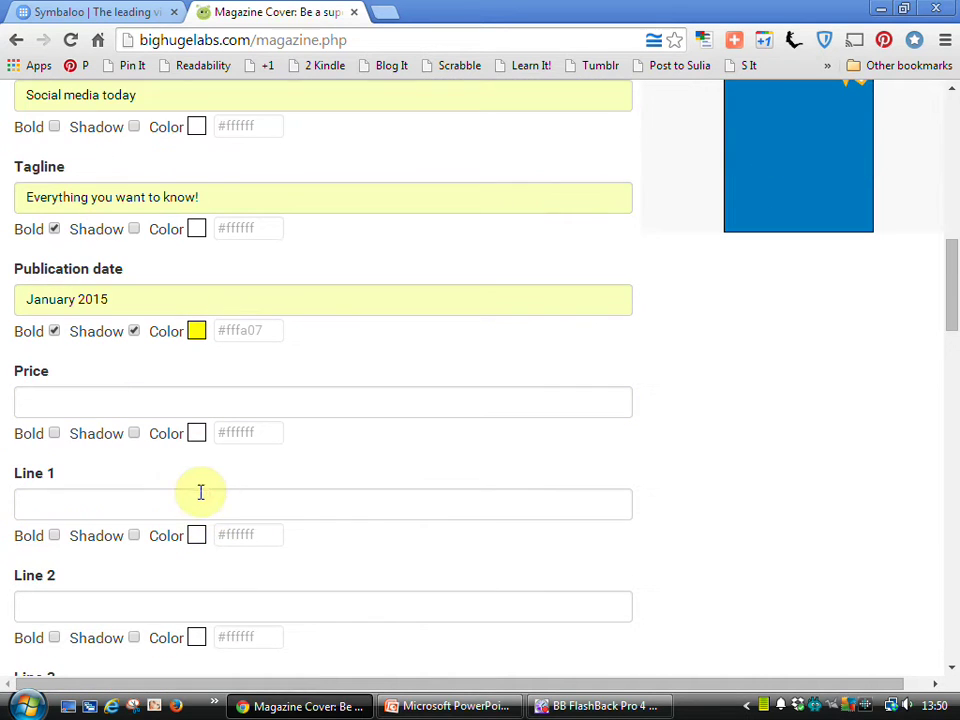
Enter the £4.99 cover price and an interview headline as cover line 1.
click(106, 403)
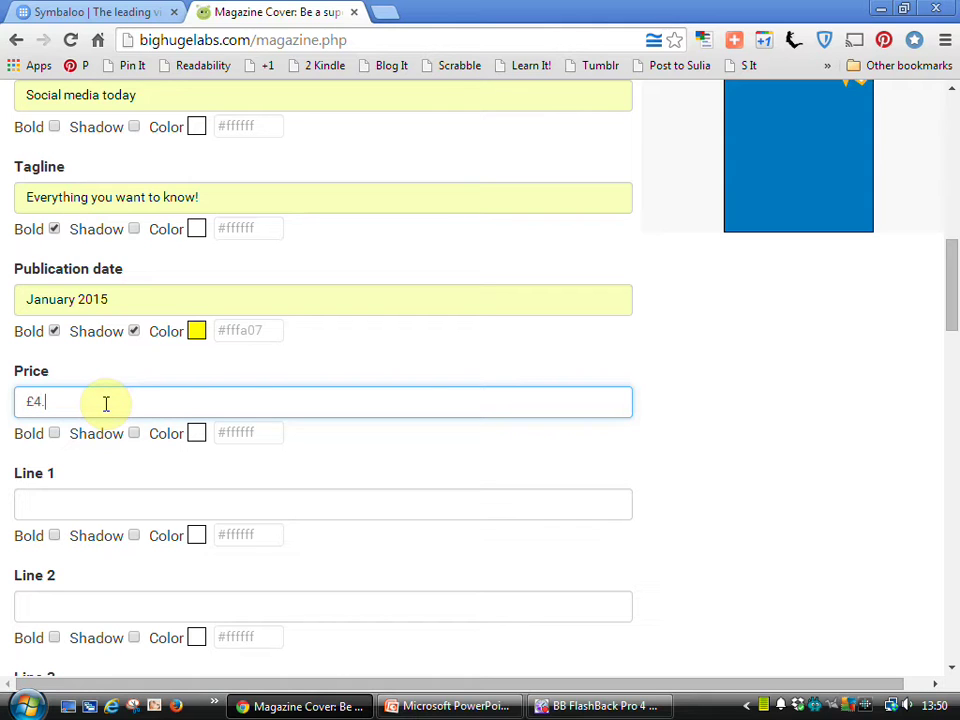
scroll(106, 403, down, 2)
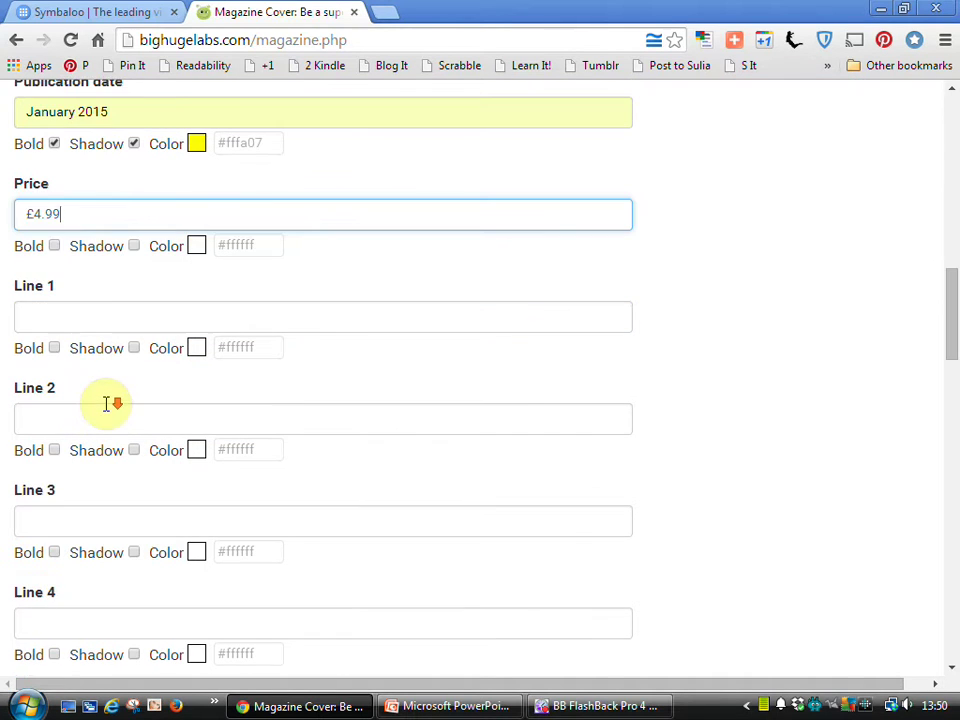
click(83, 319)
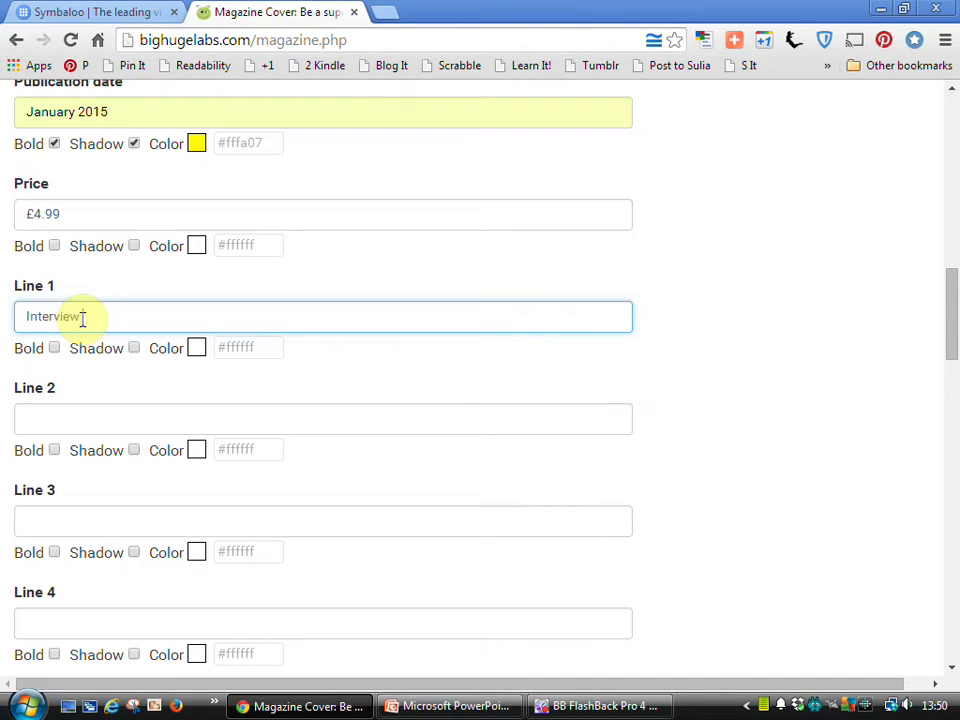
text(Interview with Phil Bradley)
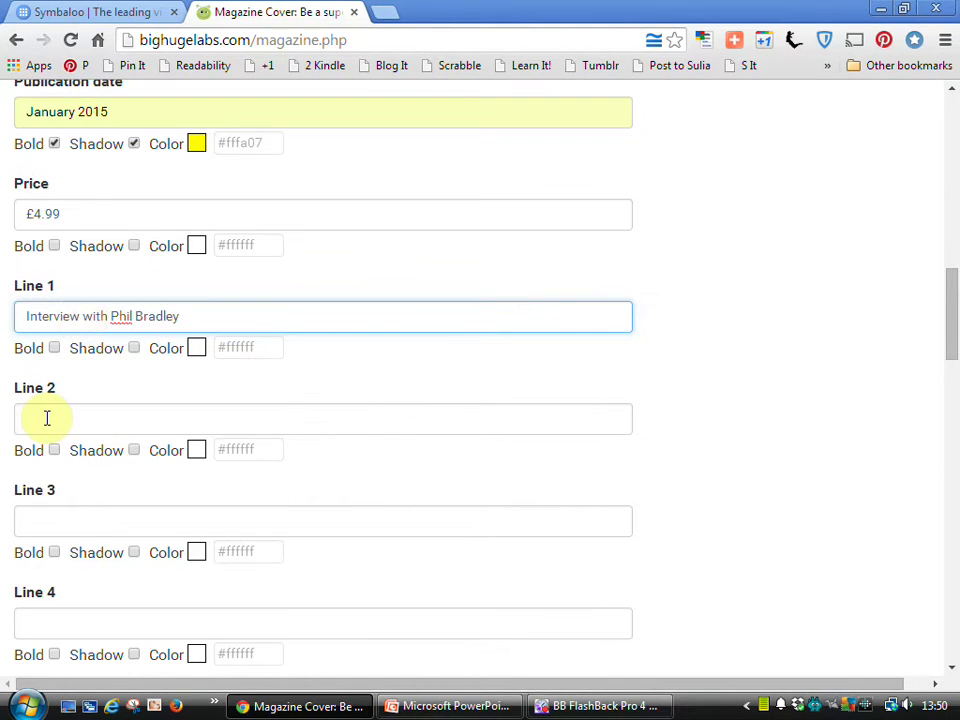
Add dark blue line 4 'Twitter - all you want to know!' and line 6 'Facebook - good or bad?'.
scroll(45, 418, down, 3)
click(46, 434)
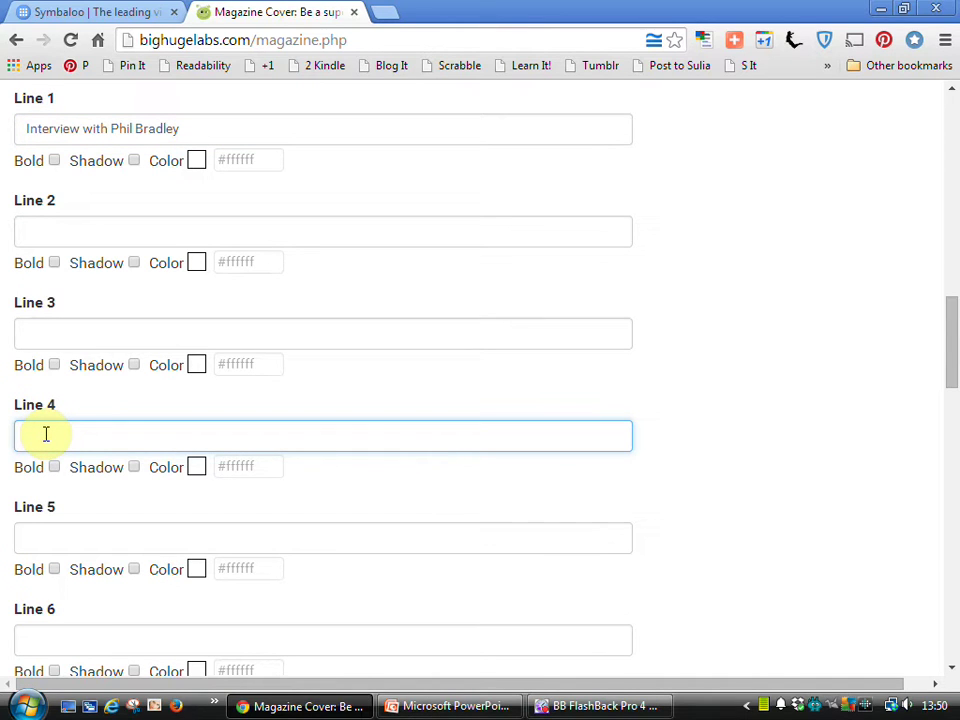
text(Twitter - all you want to know!)
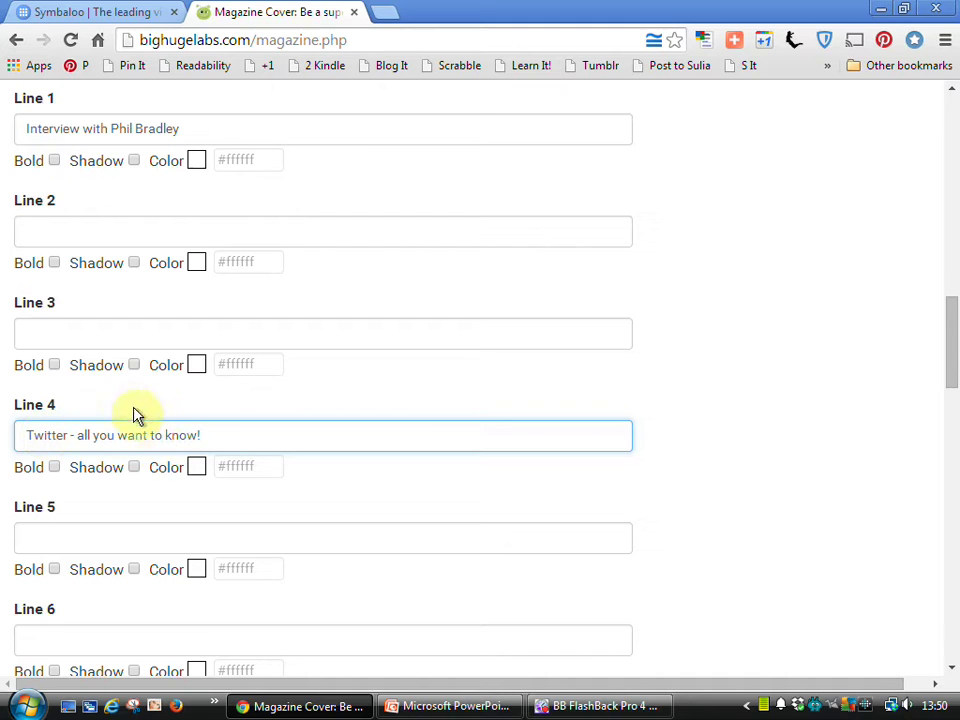
click(198, 470)
drag(202, 478, 192, 497)
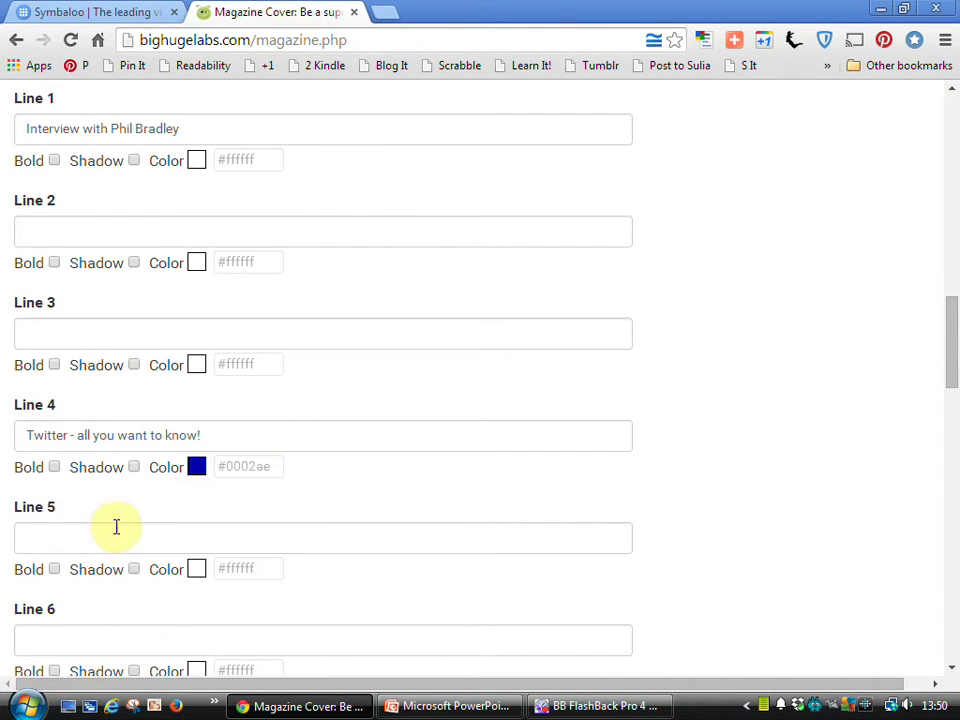
click(82, 633)
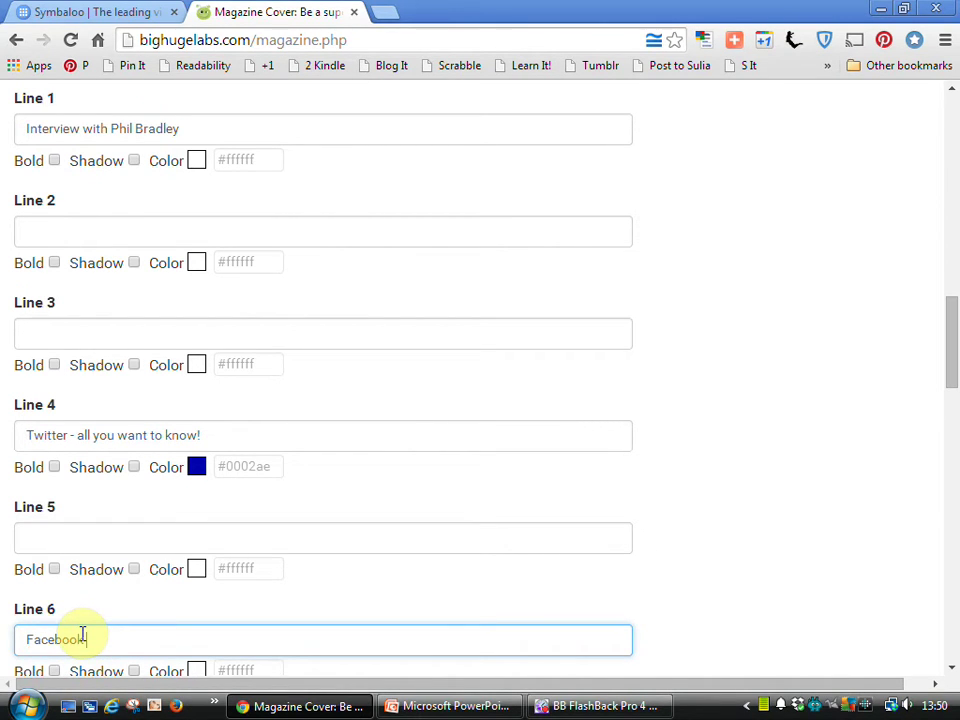
text(good or bad?)
scroll(83, 634, down, 8)
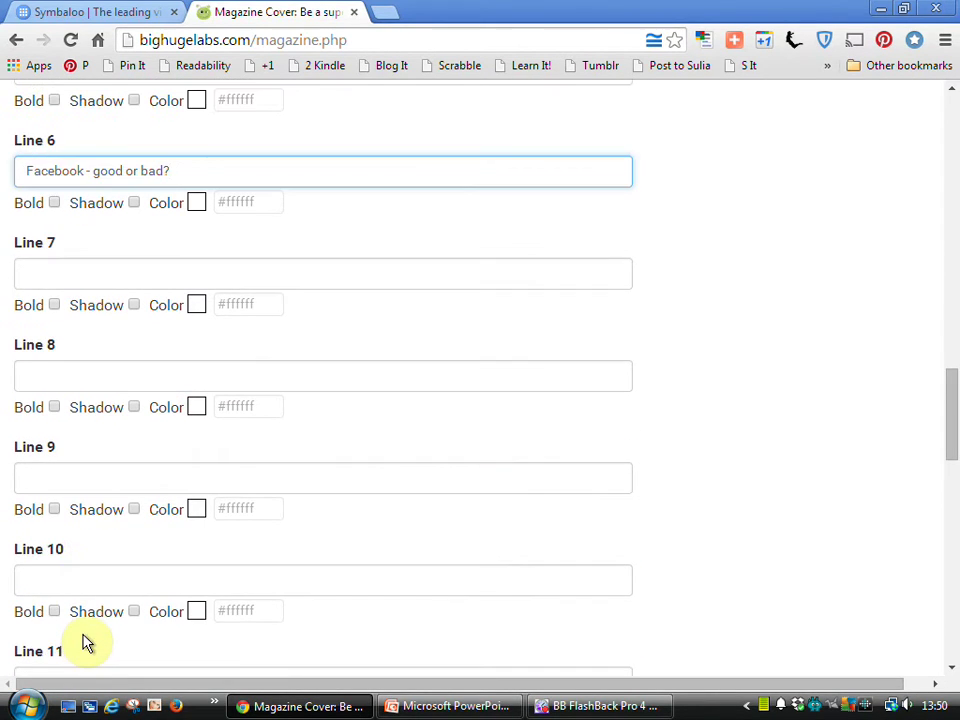
scroll(86, 640, down, 6)
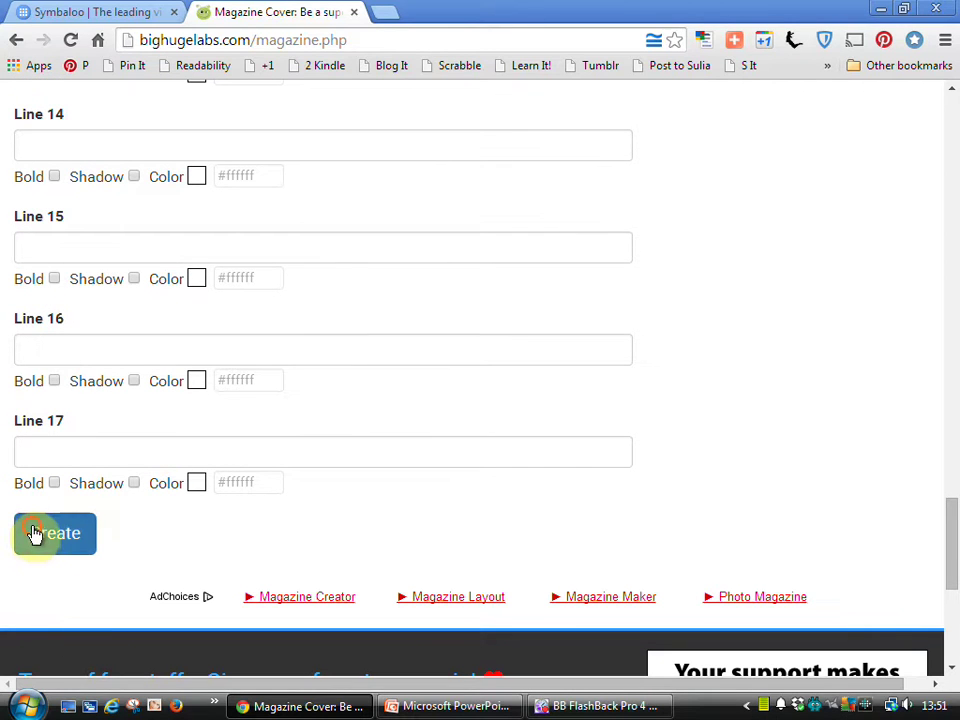
Create the 'Social media today' magazine cover and scroll through the finished image.
click(35, 534)
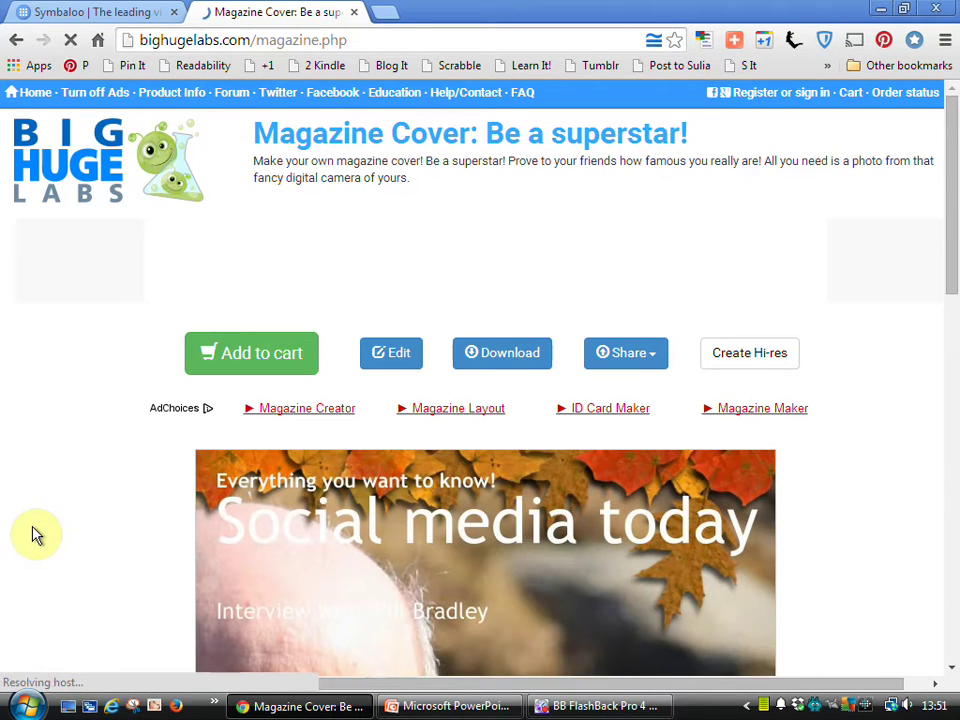
scroll(35, 534, down, 3)
scroll(35, 534, down, 4)
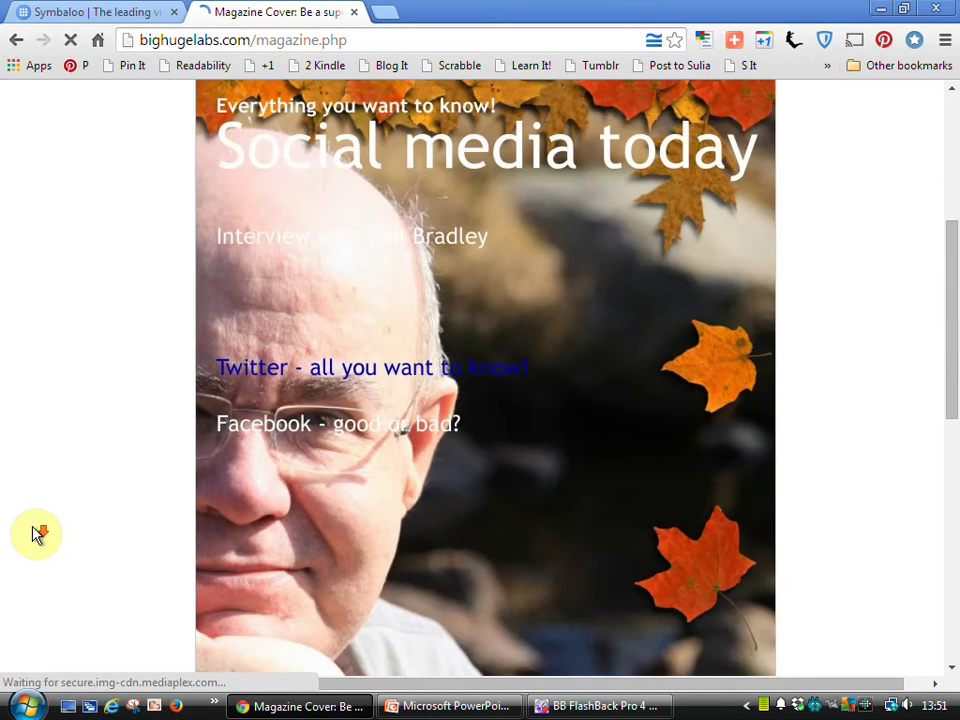
scroll(35, 534, down, 2)
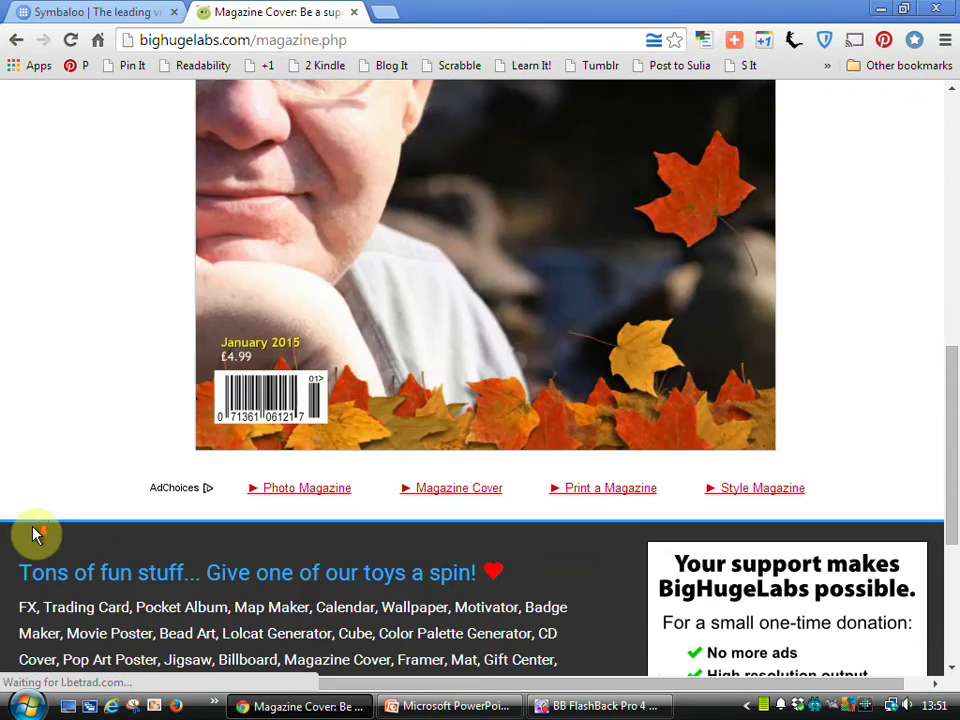
scroll(35, 534, up, 4)
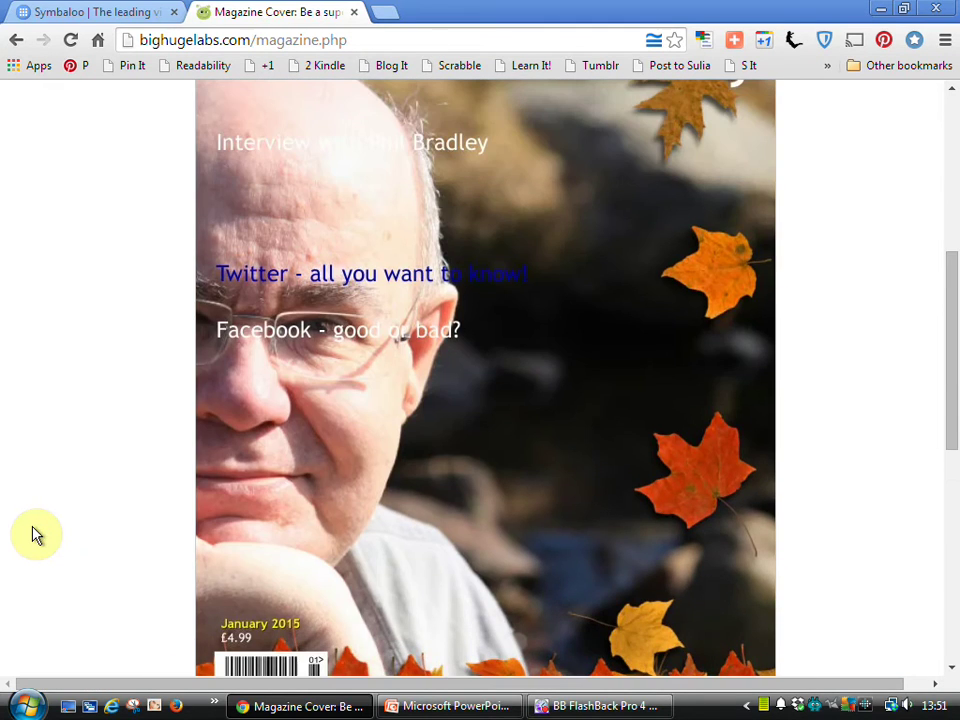
scroll(35, 534, up, 4)
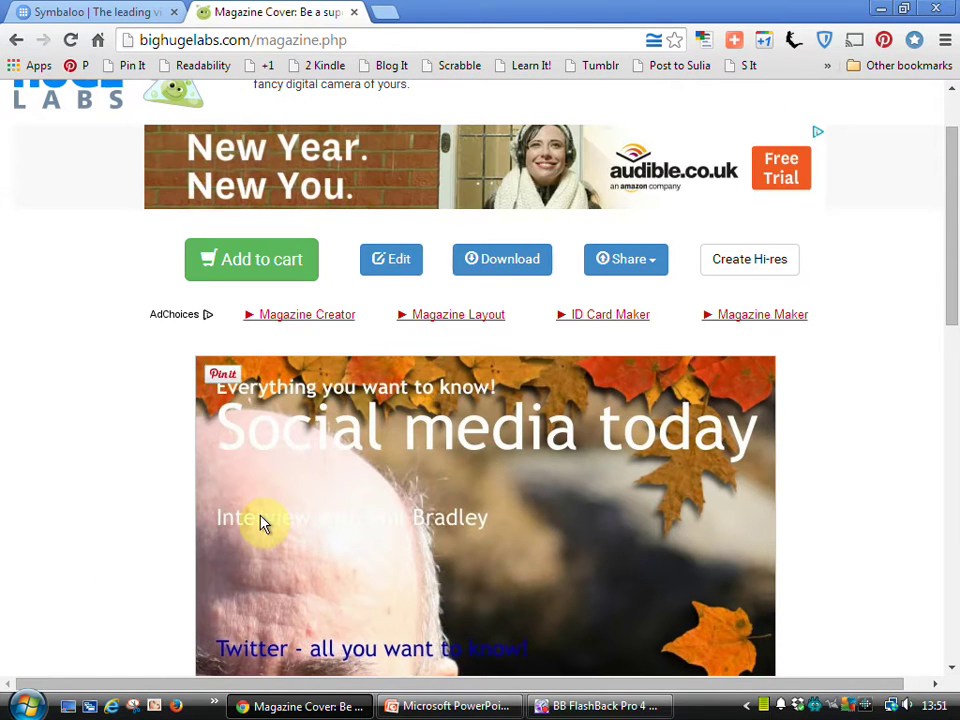
Recolour the cover's Line 1 interview text red (#e00000) and create the revised magazine cover.
click(397, 266)
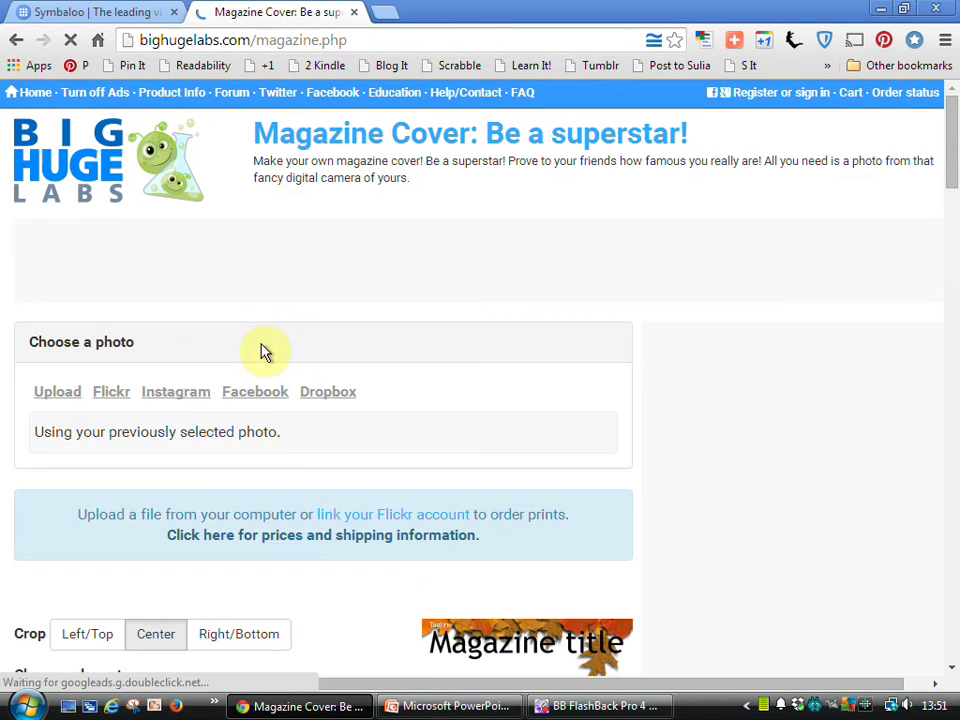
scroll(220, 366, down, 4)
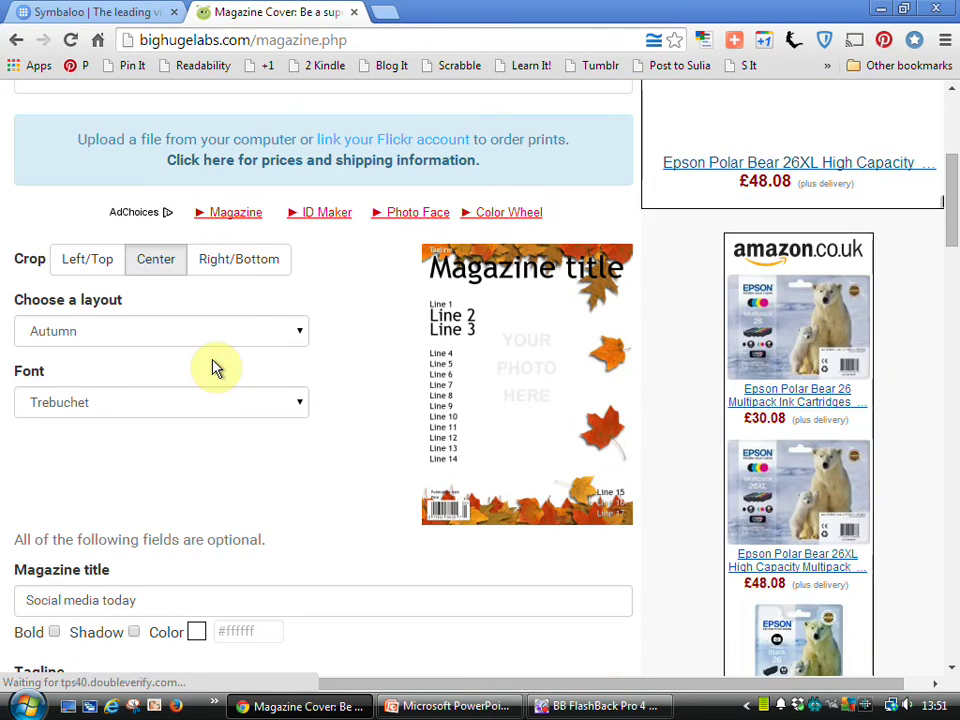
scroll(213, 368, down, 4)
scroll(212, 360, down, 2)
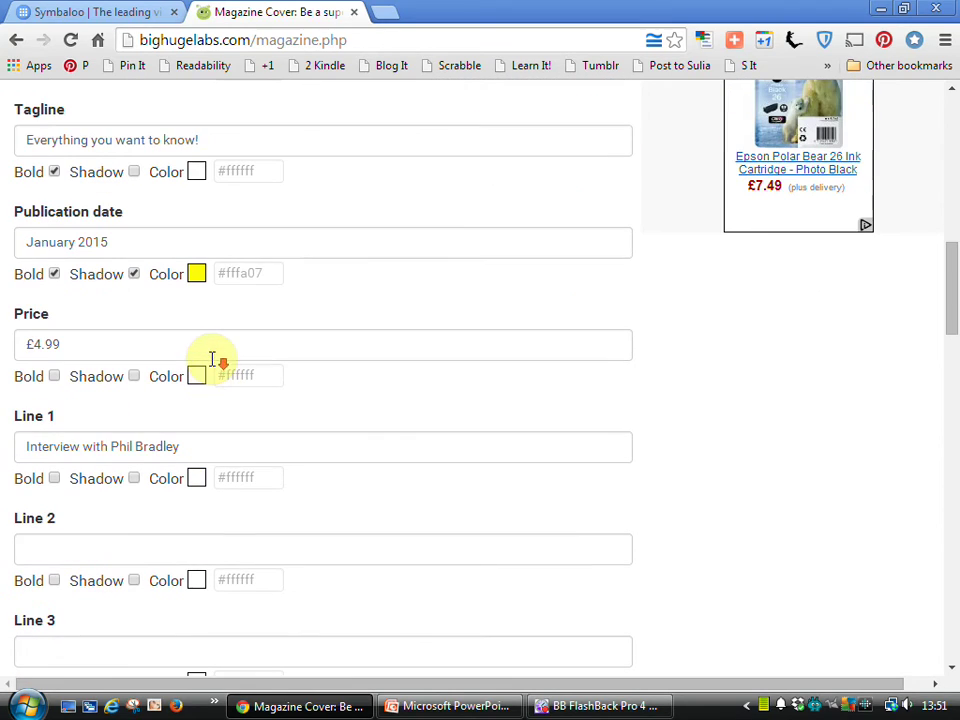
click(199, 480)
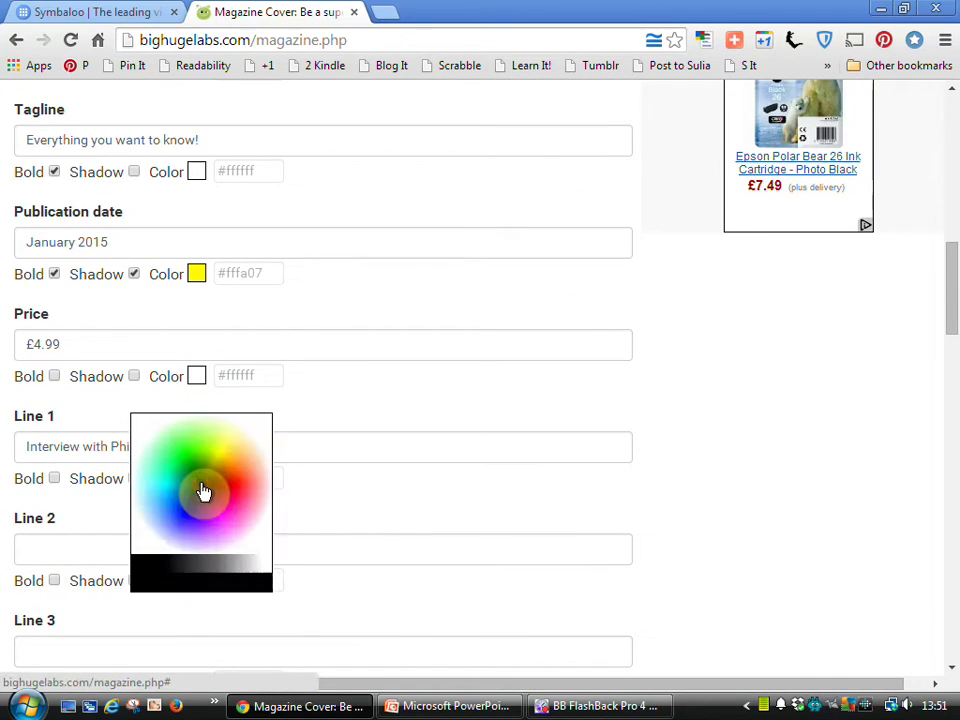
drag(203, 492, 238, 490)
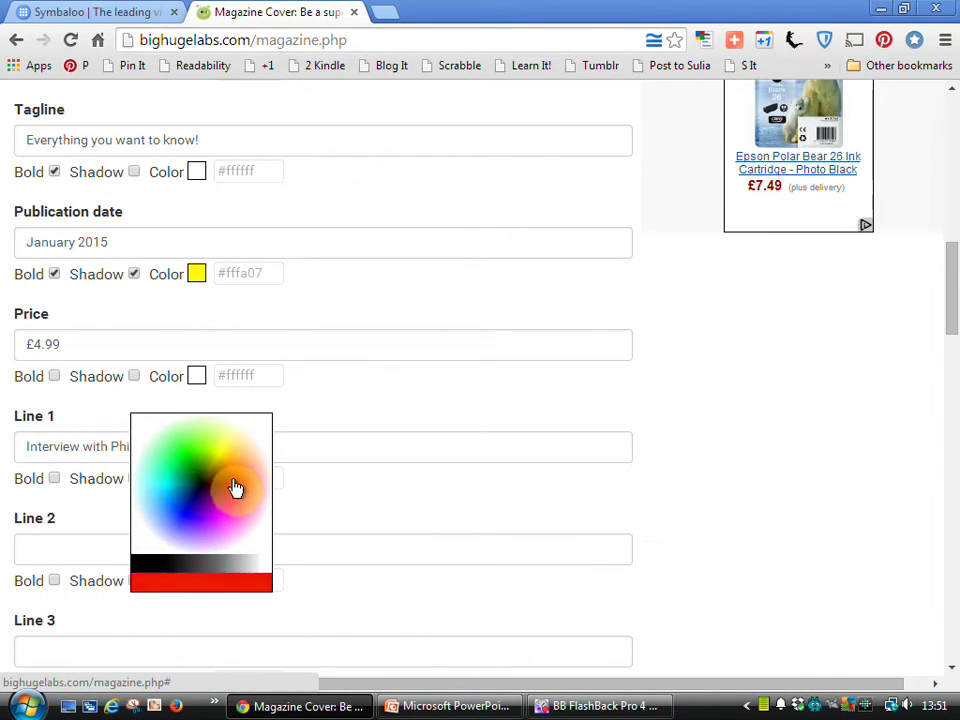
click(234, 486)
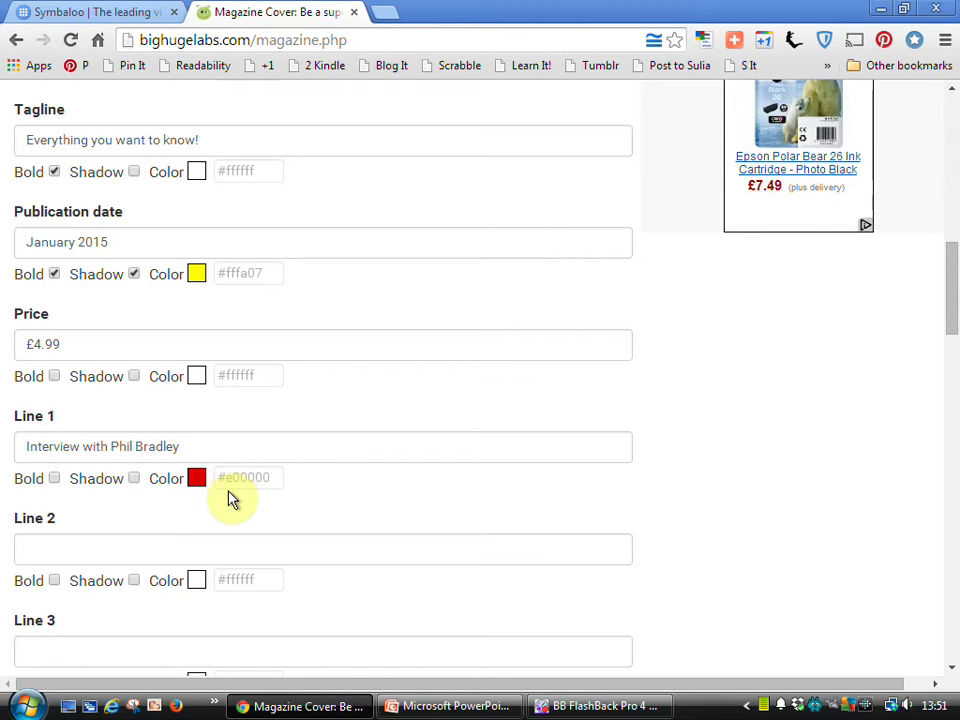
scroll(231, 495, down, 18)
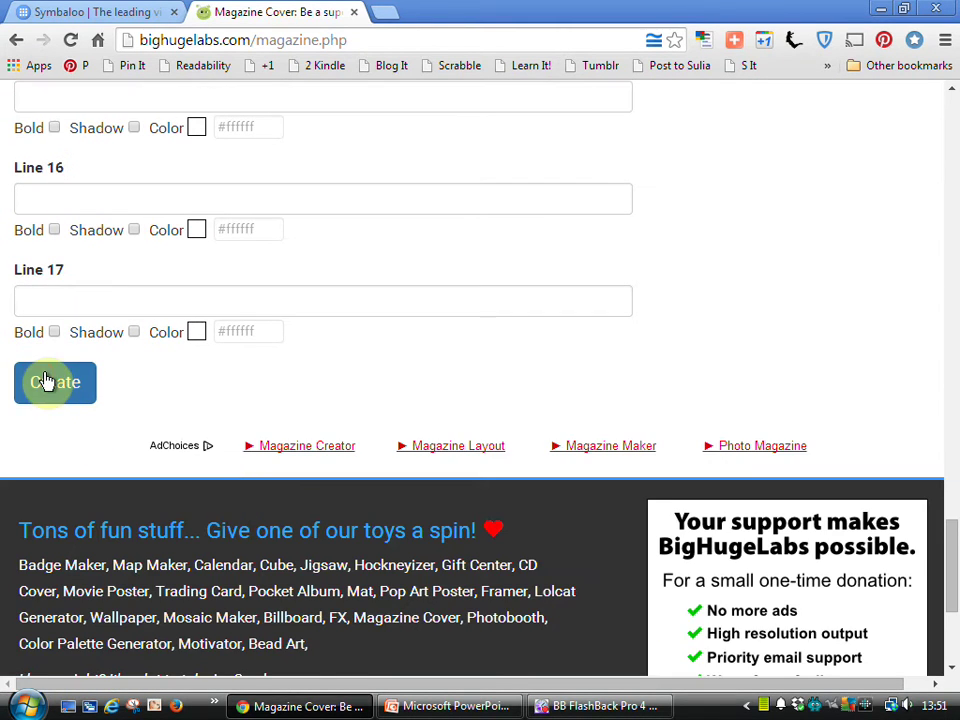
click(45, 382)
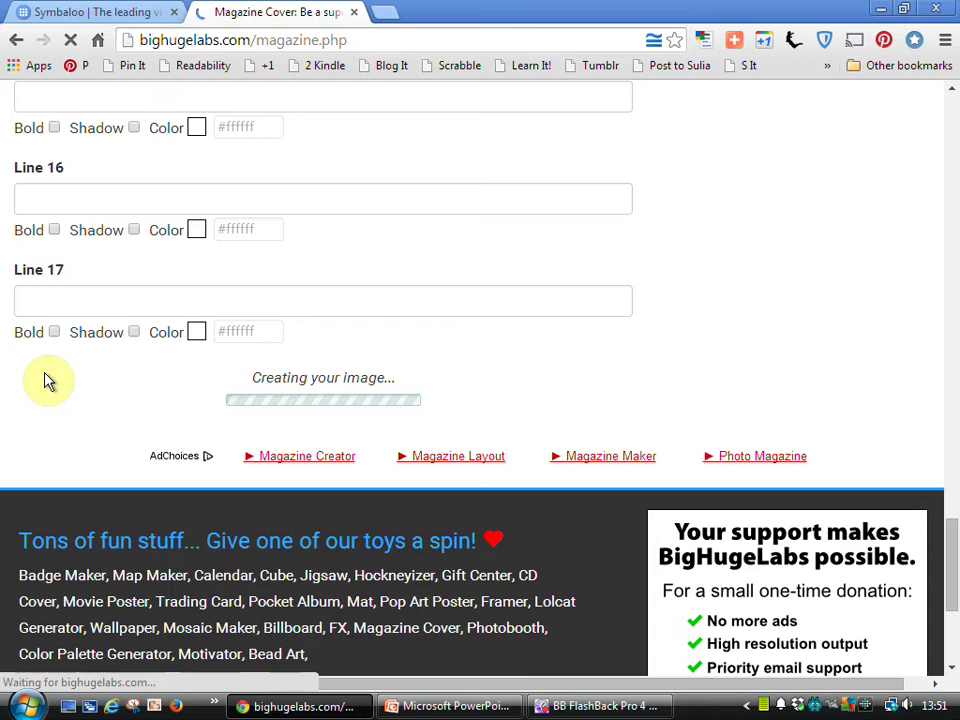
Scroll through the regenerated cover showing 'Interview with Phil Bradley' in red.
scroll(45, 382, down, 2)
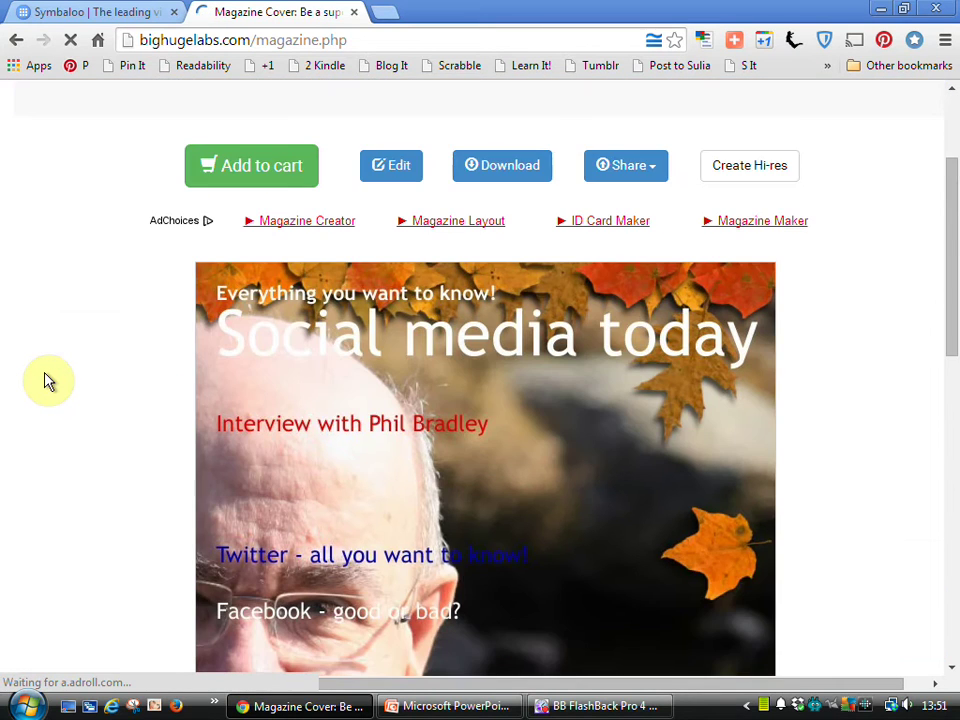
scroll(45, 382, down, 2)
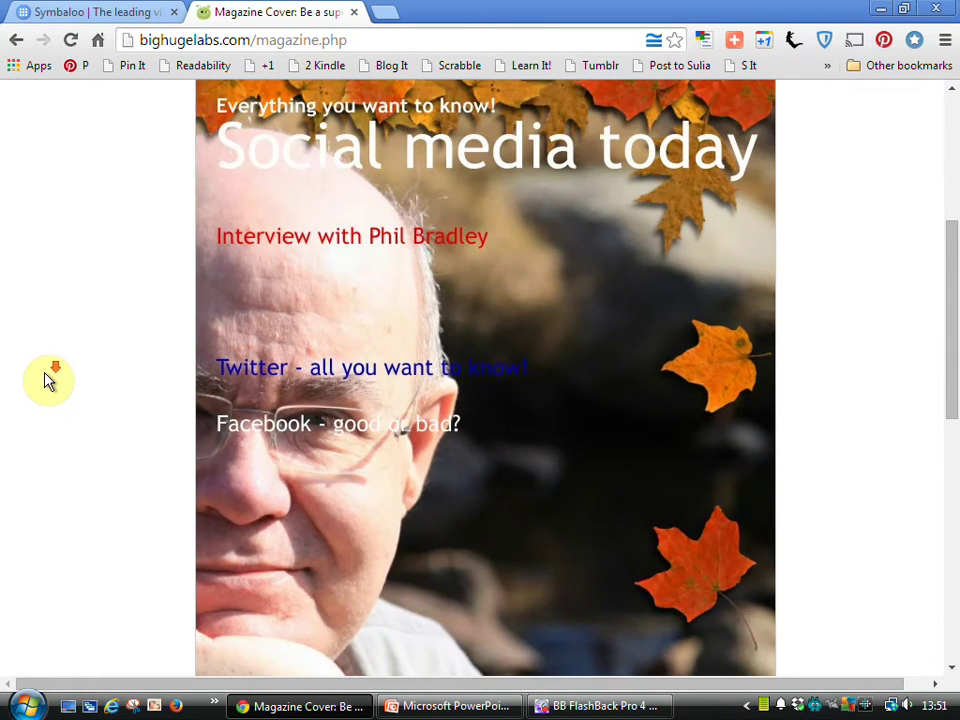
scroll(45, 382, down, 2)
scroll(45, 382, up, 5)
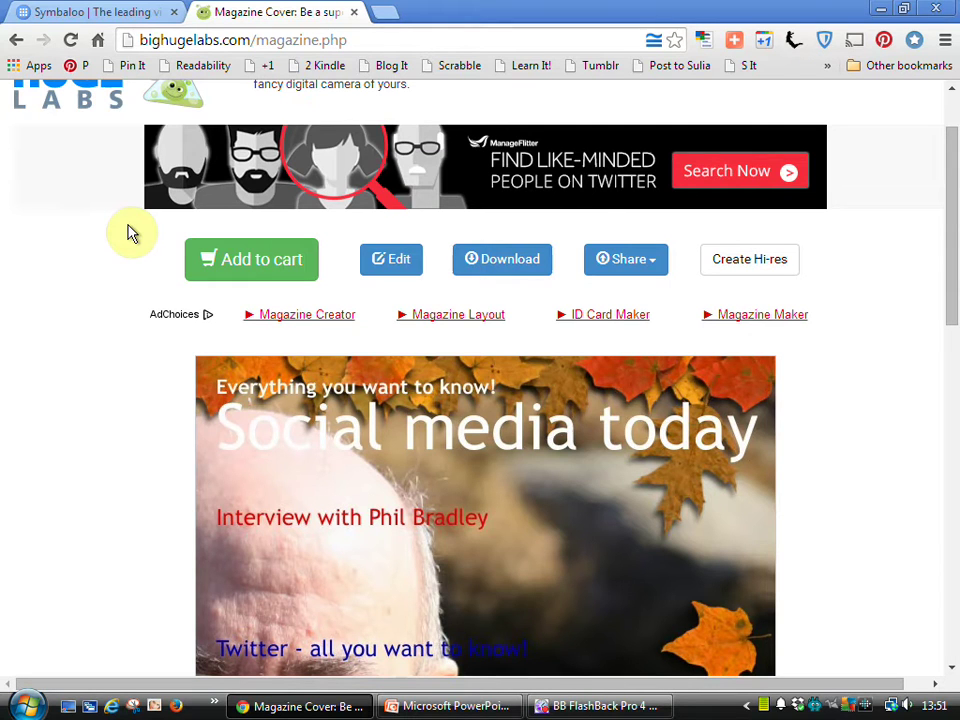
scroll(130, 231, up, 2)
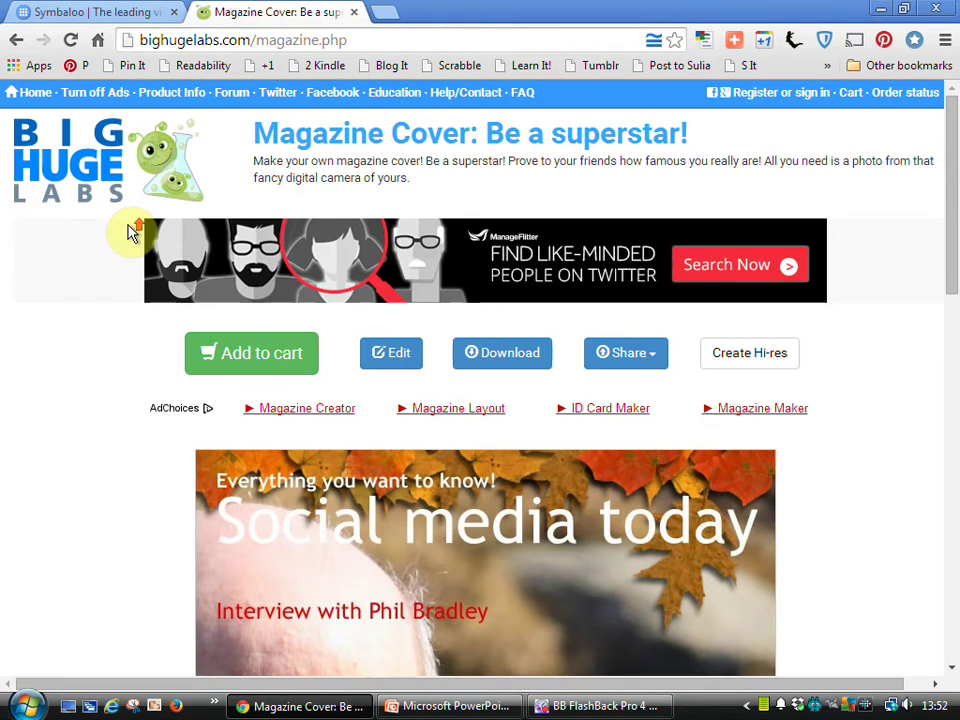
From the home page, start a Movie Poster using the leedscastlelibraryleft photo.
click(70, 162)
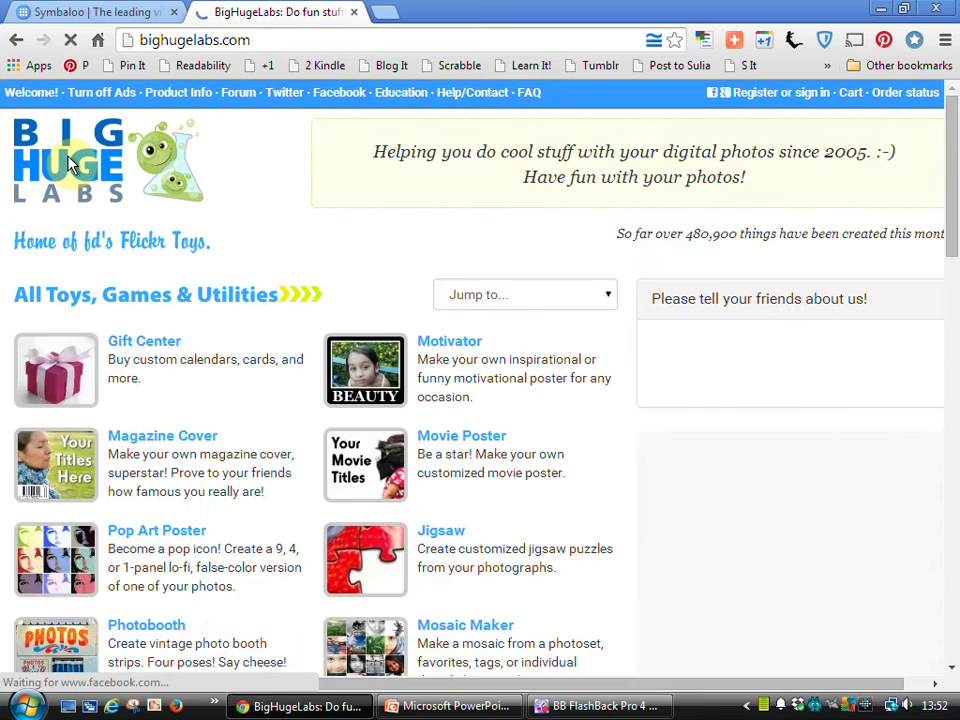
click(448, 444)
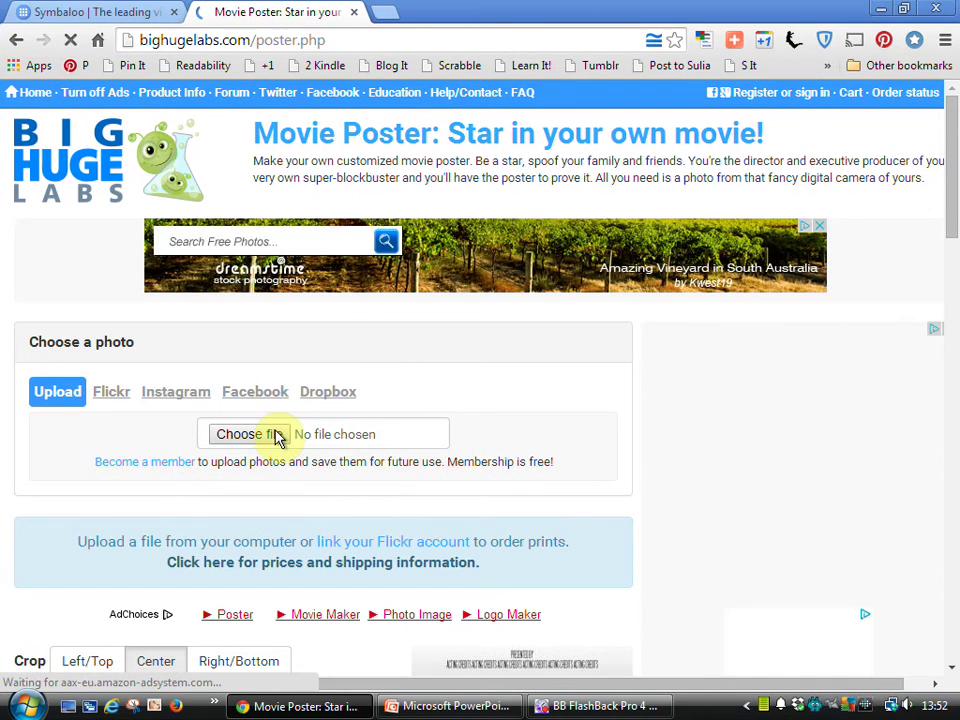
click(272, 436)
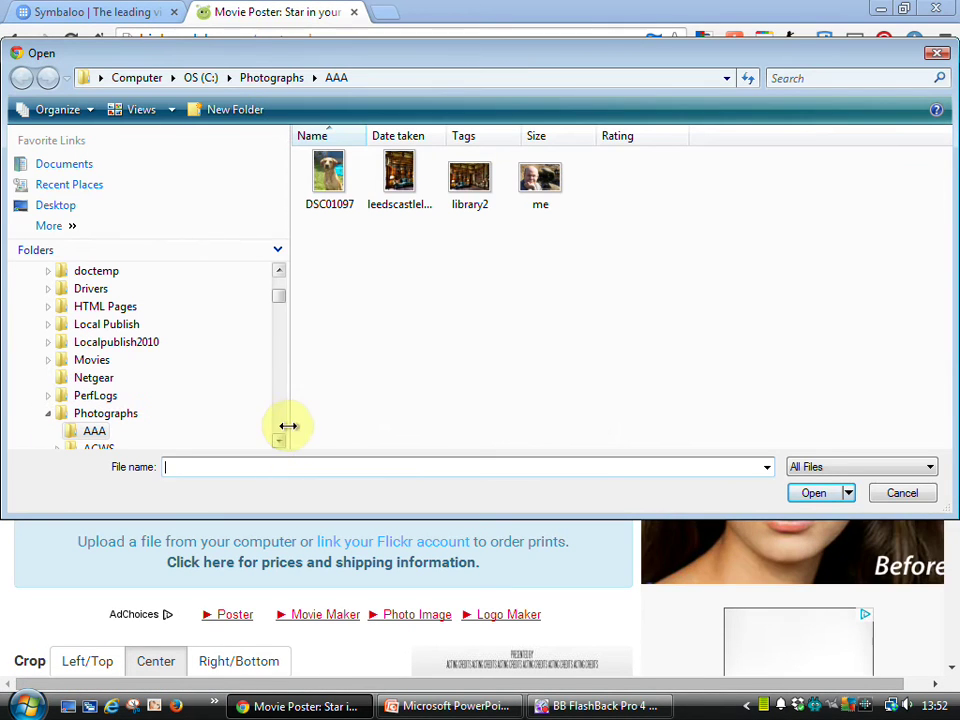
click(398, 195)
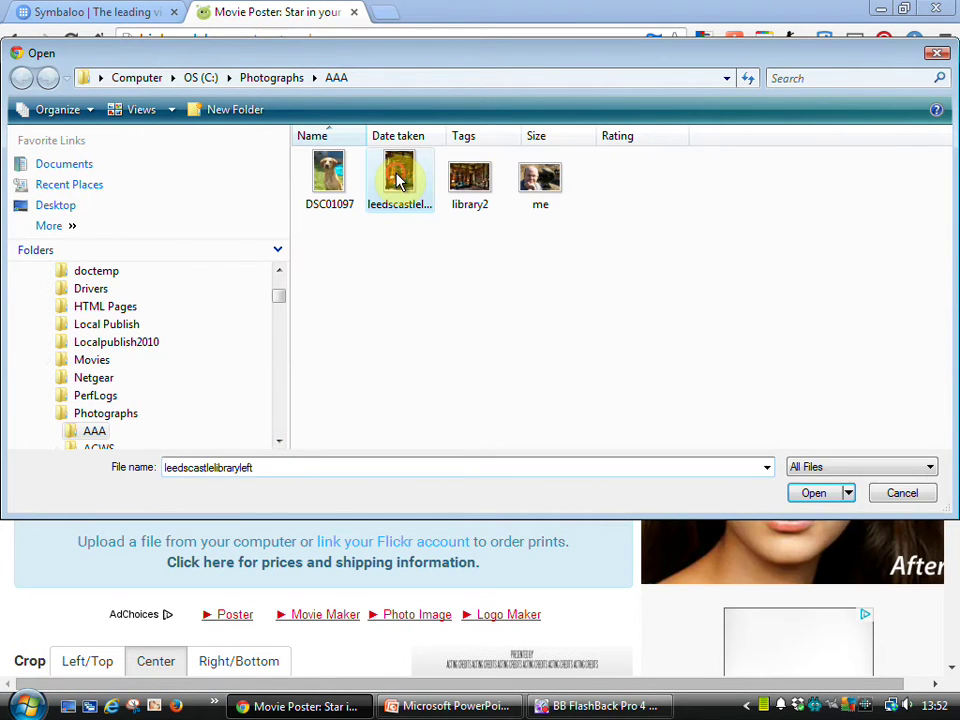
click(814, 496)
scroll(563, 436, down, 5)
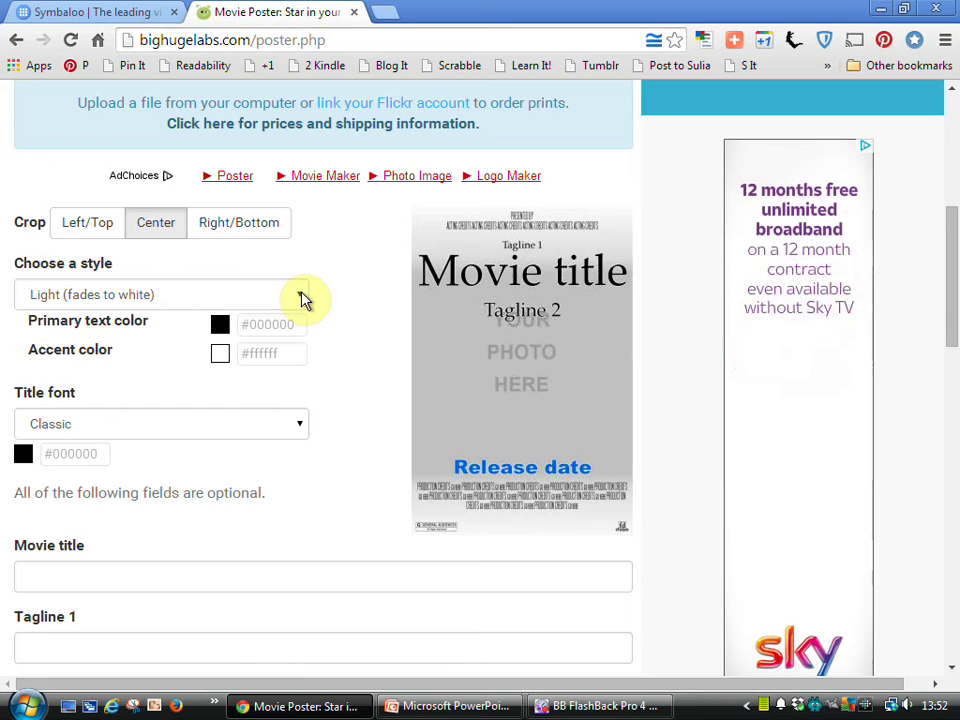
Try the Dark and Neutral poster styles, then settle on Light (fades to white).
click(301, 297)
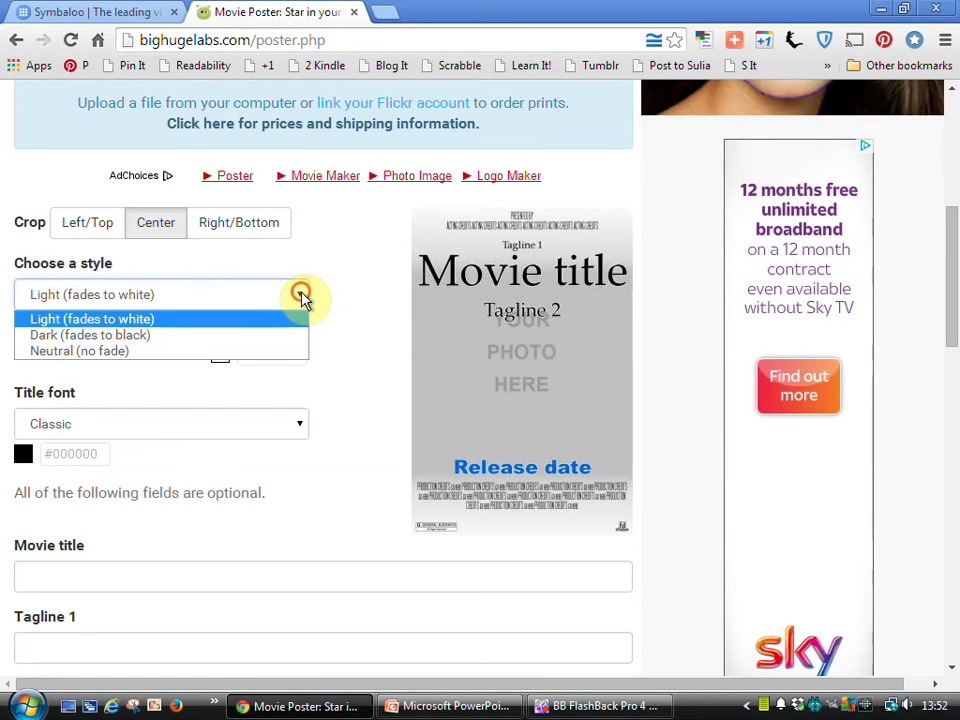
click(213, 337)
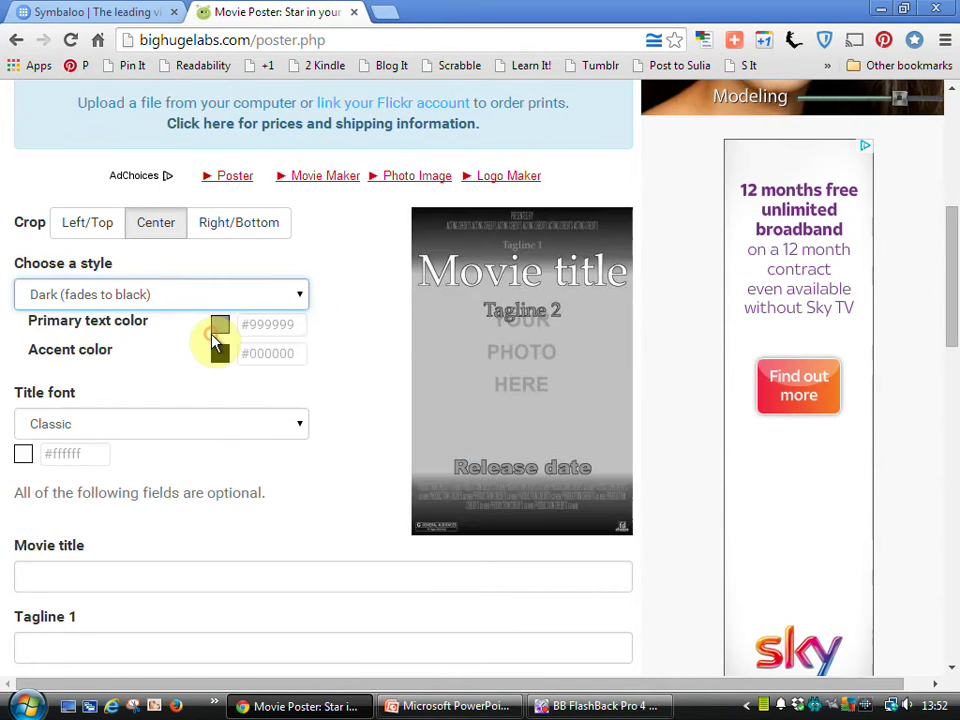
click(300, 302)
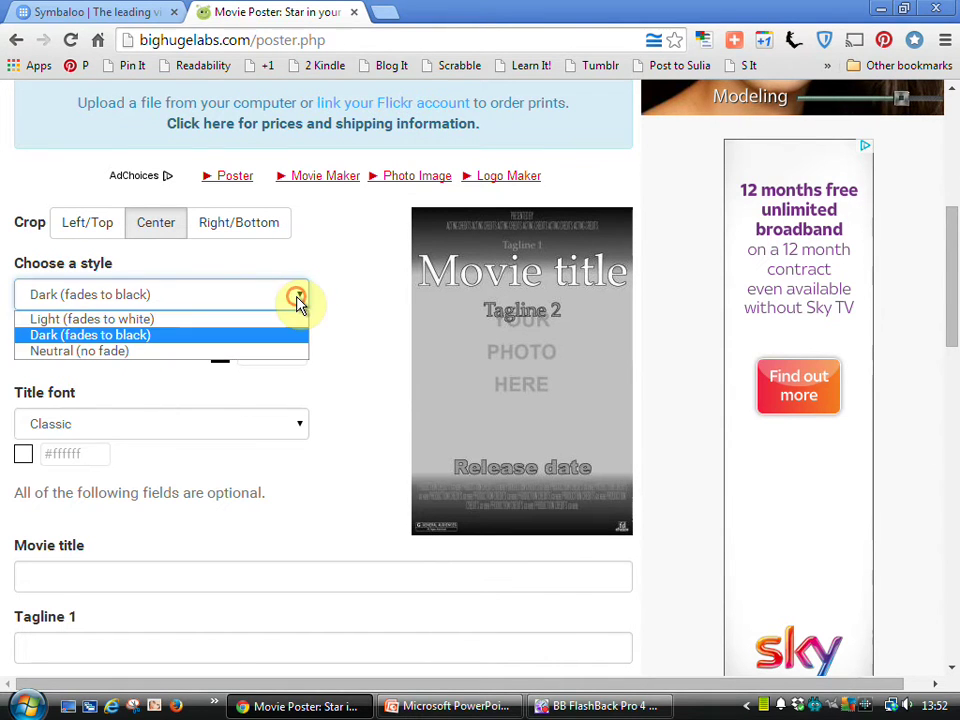
click(146, 352)
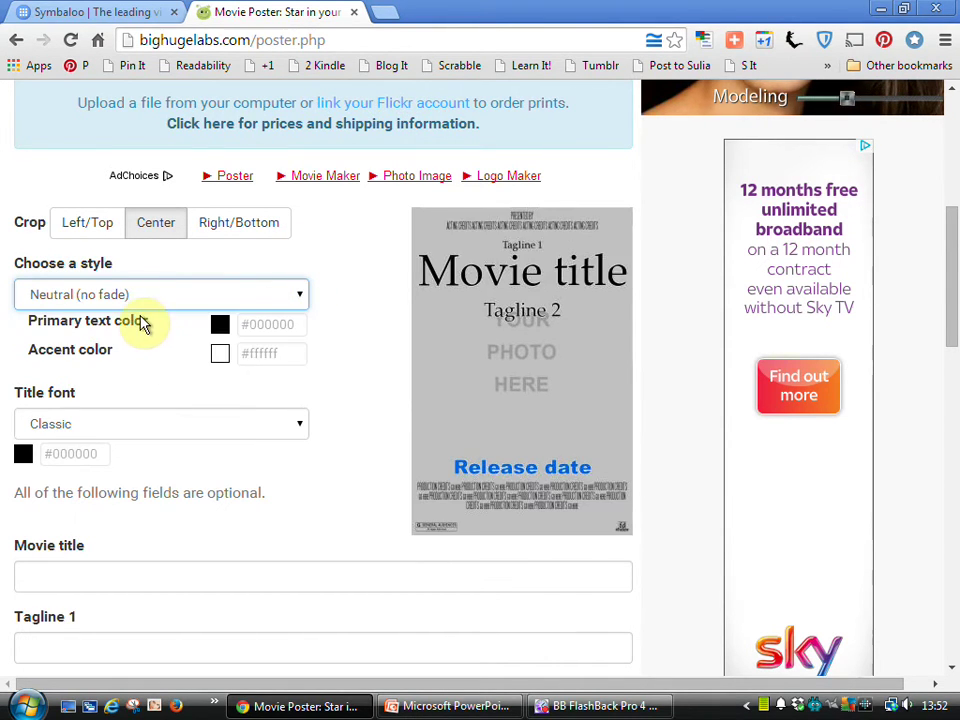
click(296, 295)
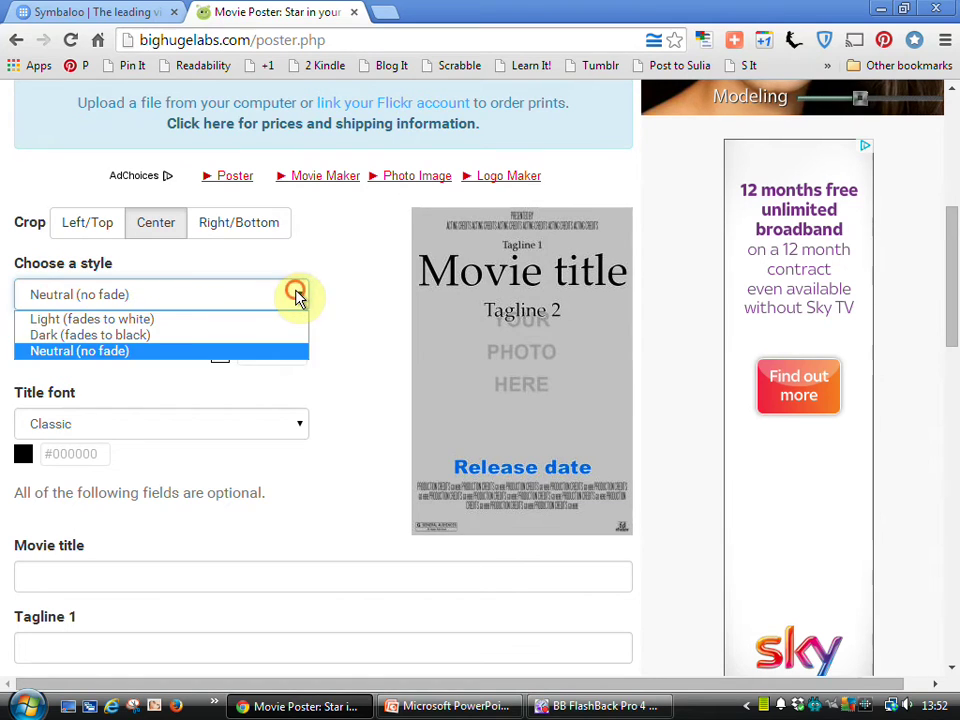
click(135, 318)
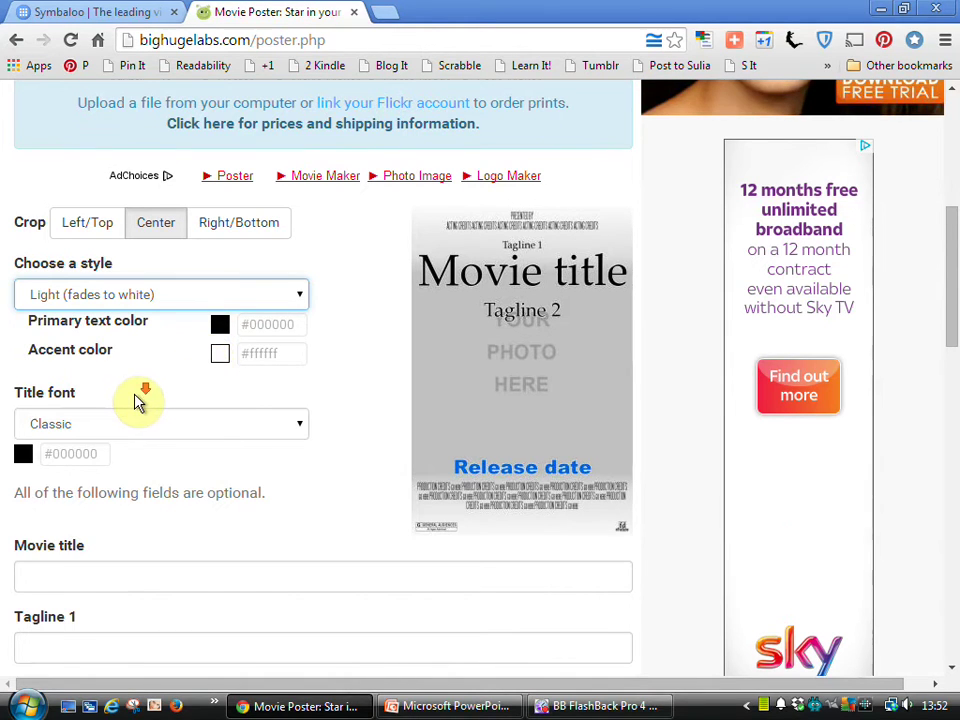
scroll(136, 400, down, 1)
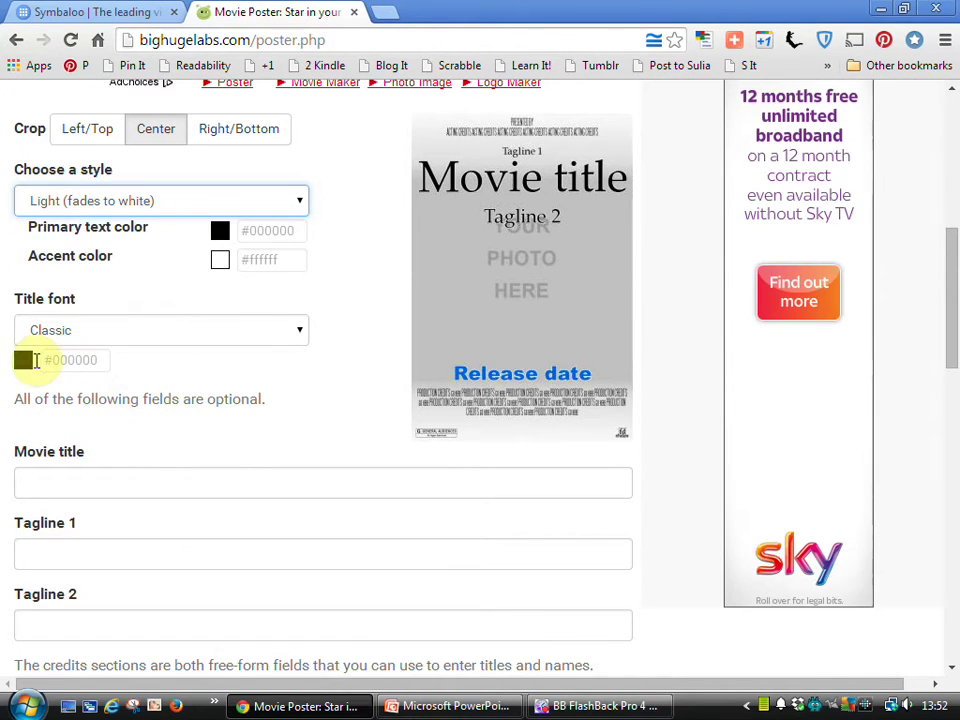
Enter title 'Who is killing the', taglines 'Shocking film!' and 'Who are the murderers of our library service'.
click(107, 479)
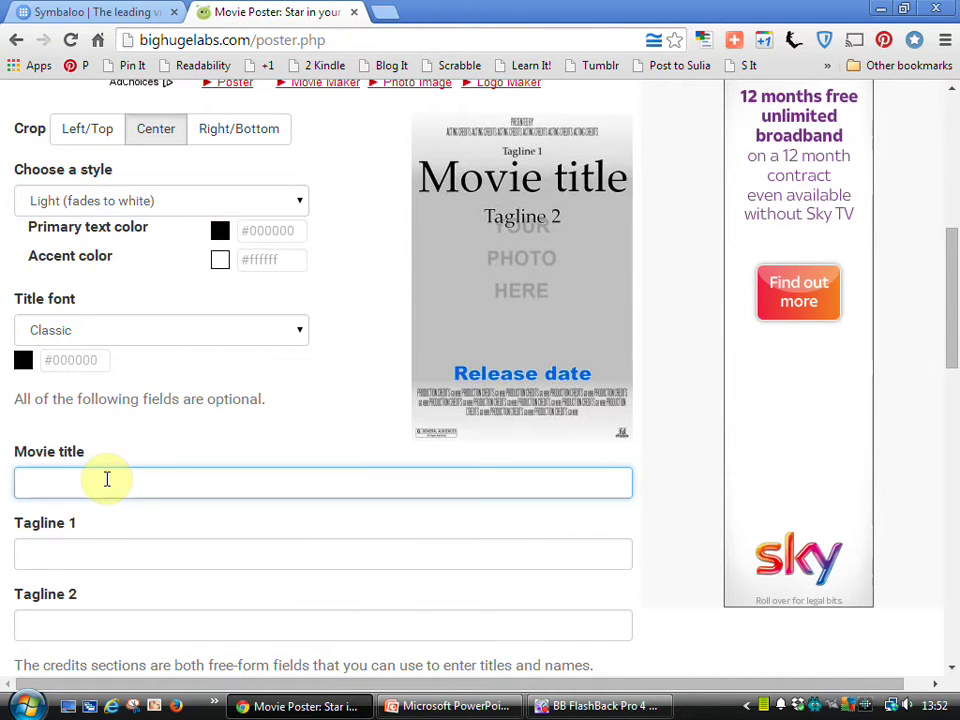
text(Who is killing the libraries?)
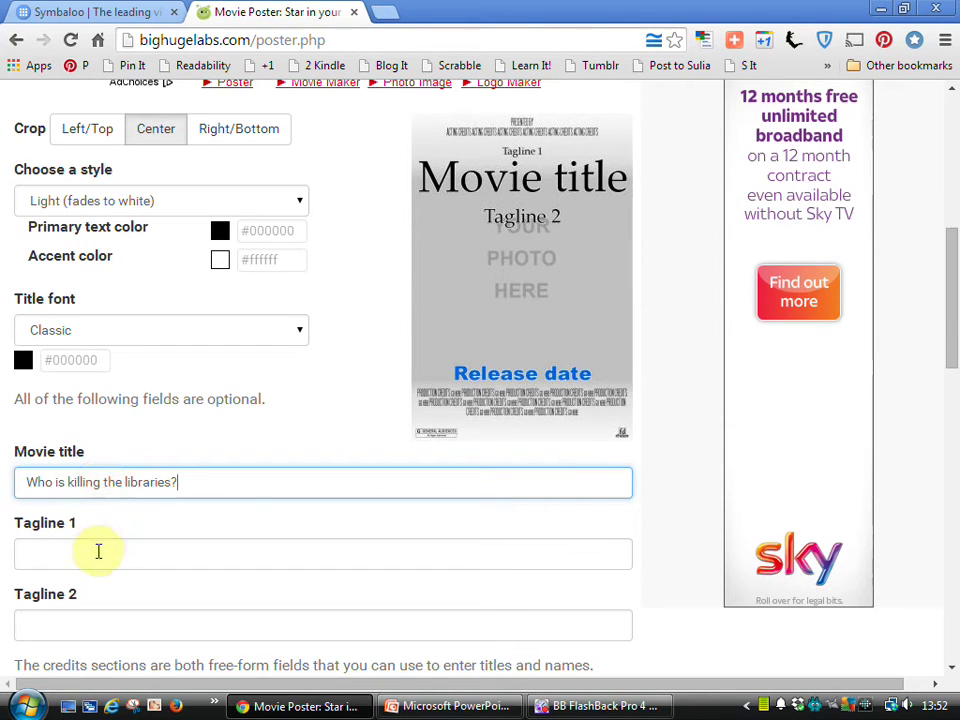
click(96, 551)
text(Shocking f)
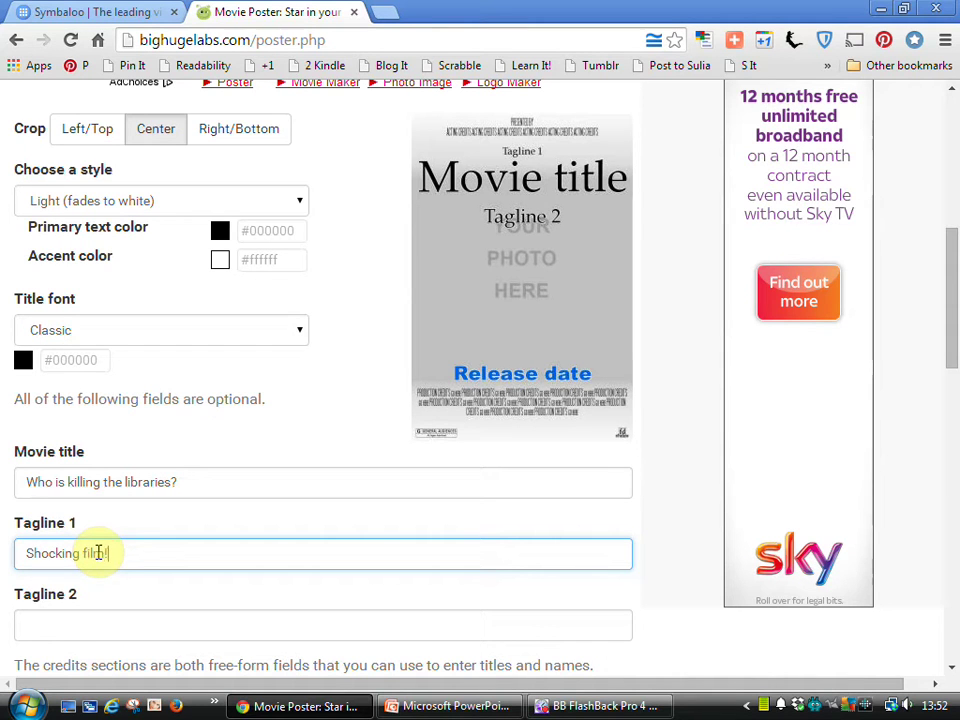
text(ilm!)
scroll(98, 553, down, 1)
click(77, 537)
text(Who are the m)
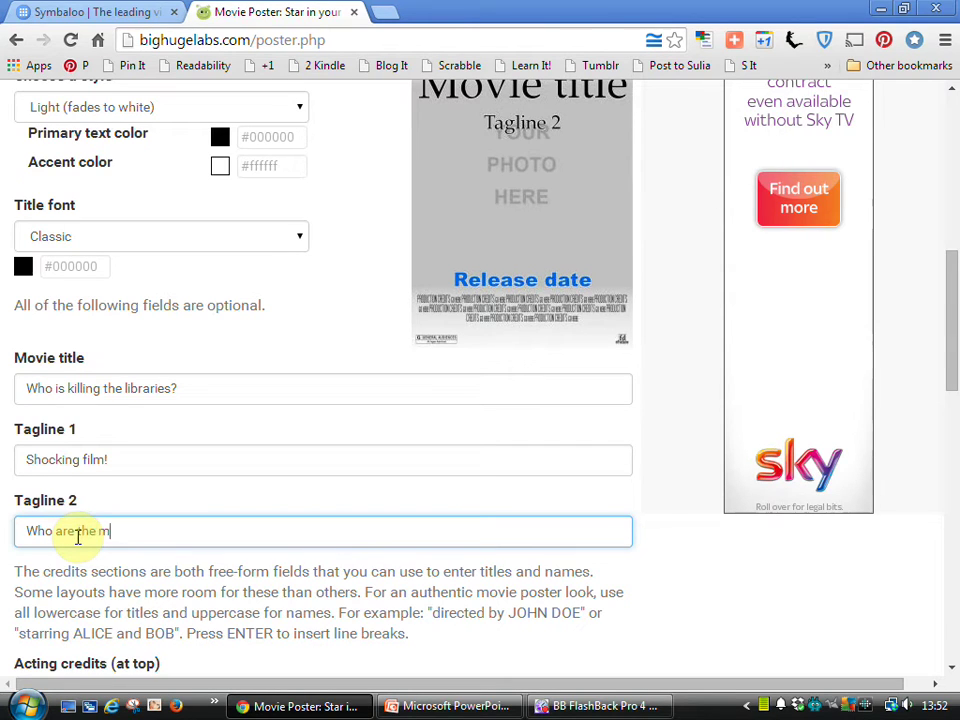
text(urderers of our library service?)
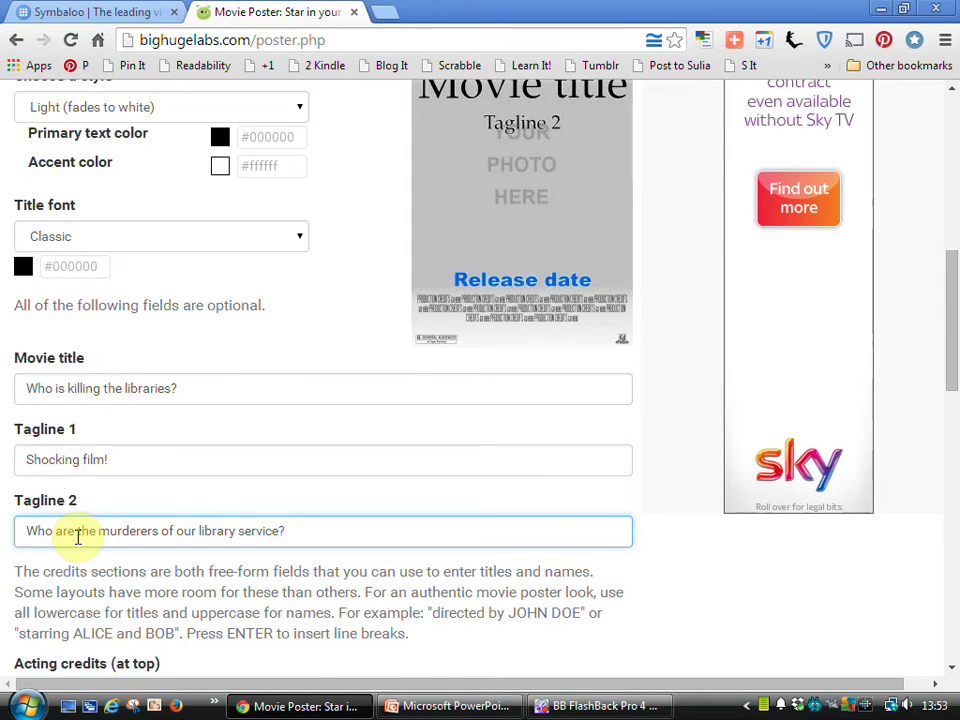
Fill in acting credits starring librarians and production credits 'Directed by angry librarians everywhere'.
scroll(78, 537, down, 2)
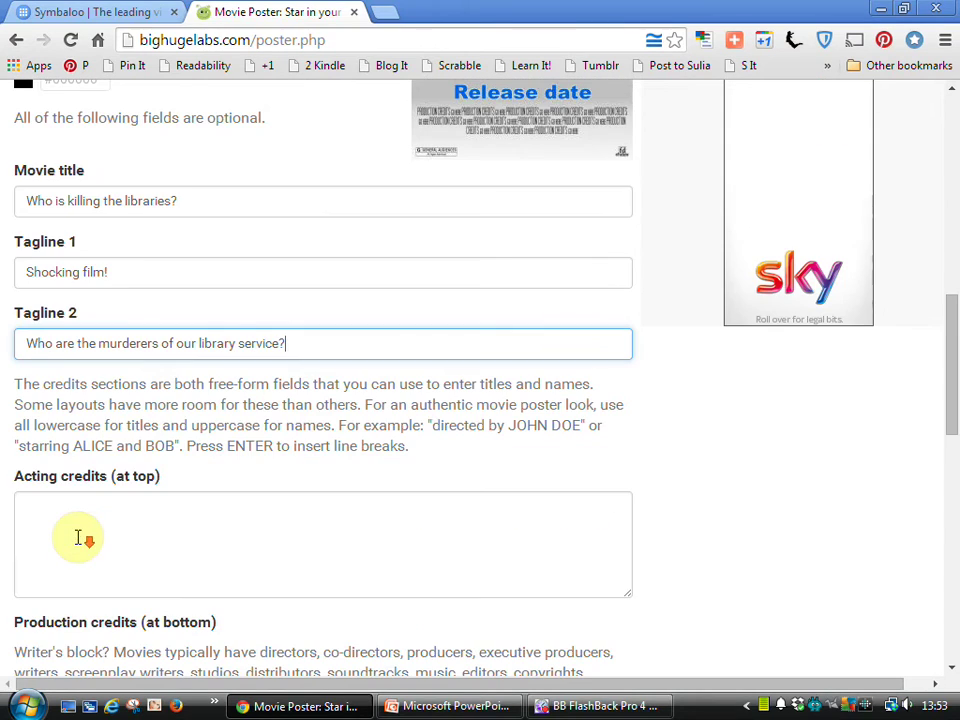
click(82, 527)
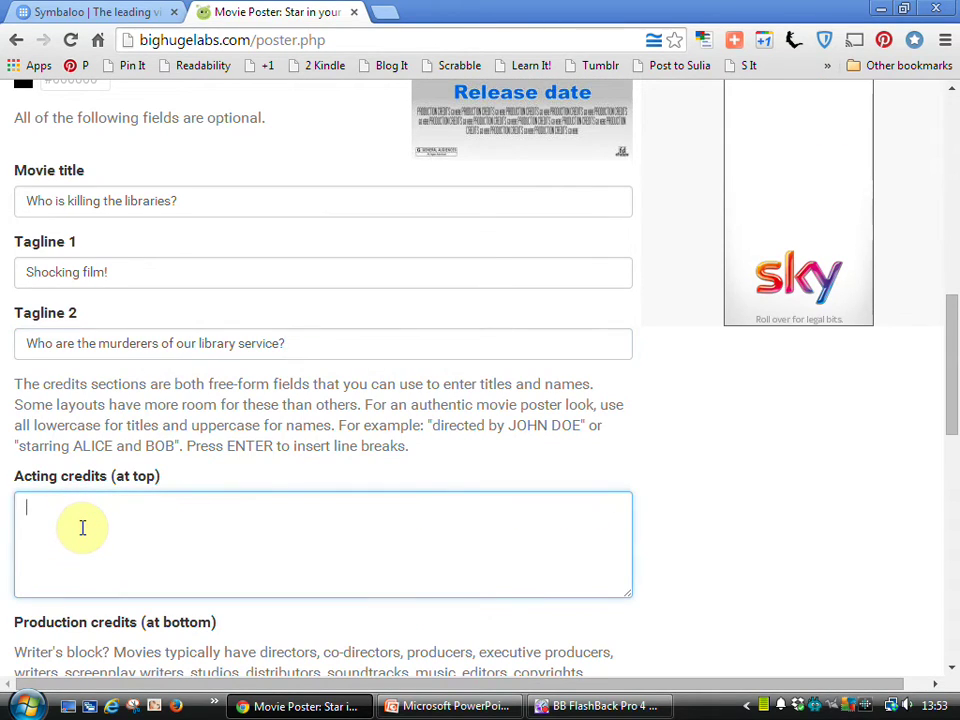
text(Starring Librarians in the United Kingdom!)
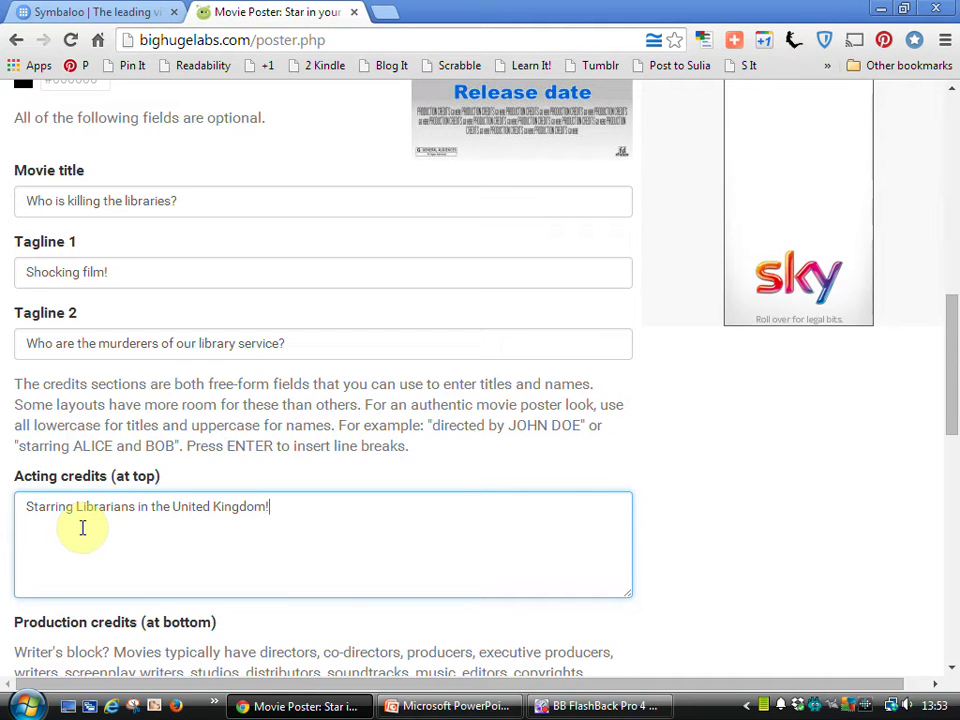
text(ians all played by)
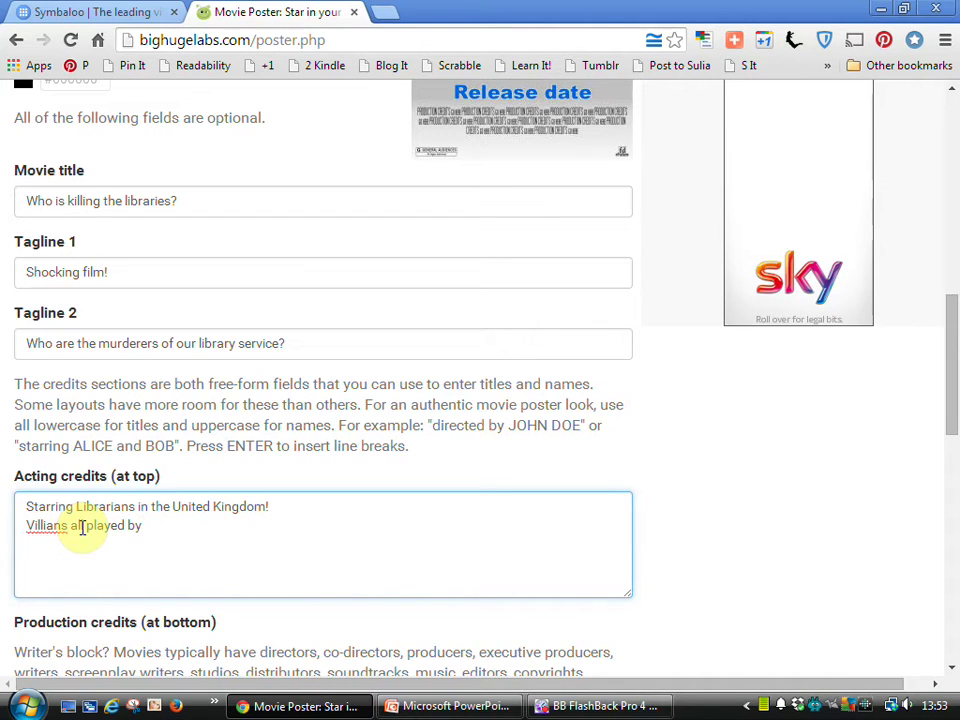
text( the Government.)
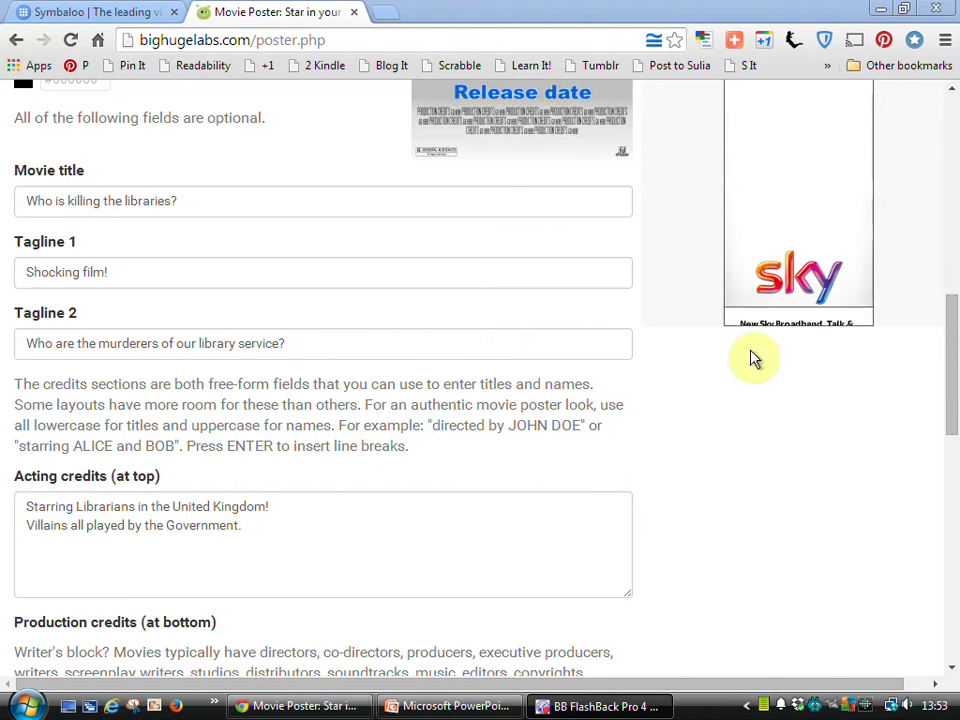
click(950, 376)
drag(950, 376, 954, 435)
click(186, 533)
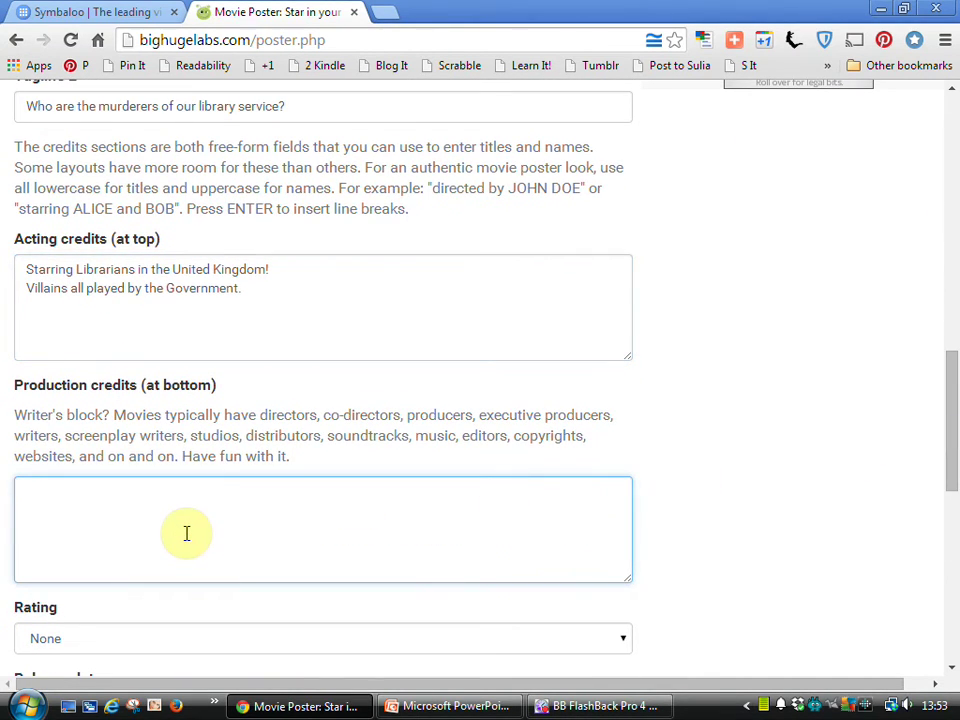
text(Directed by angry librarians ever)
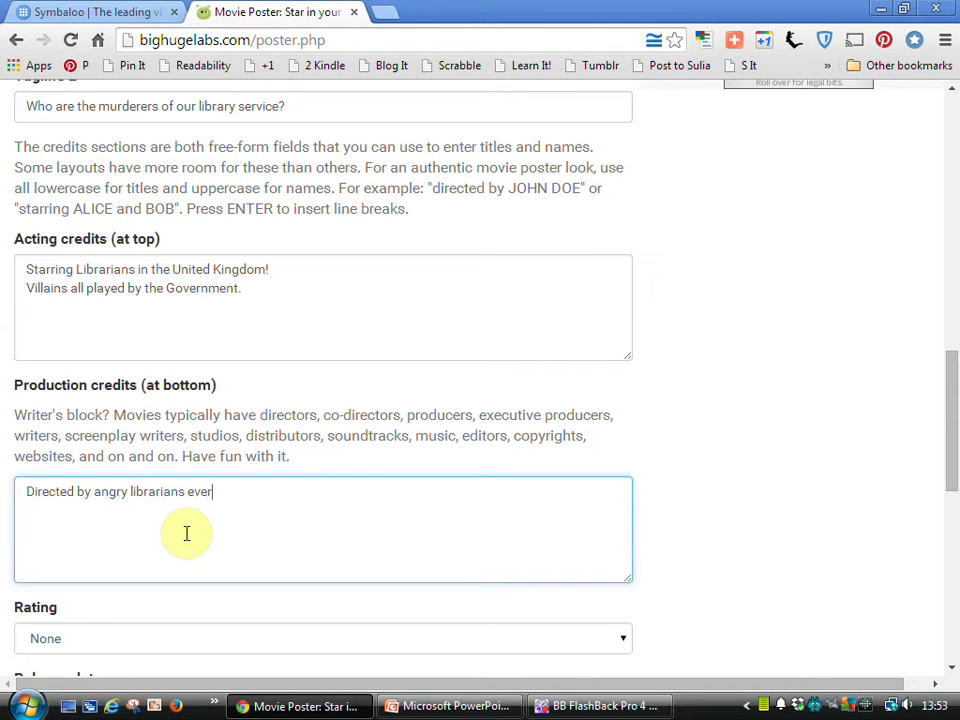
text(ywhere!)
Set the rating to NC-17 and begin the February 2015 release date.
scroll(186, 533, down, 2)
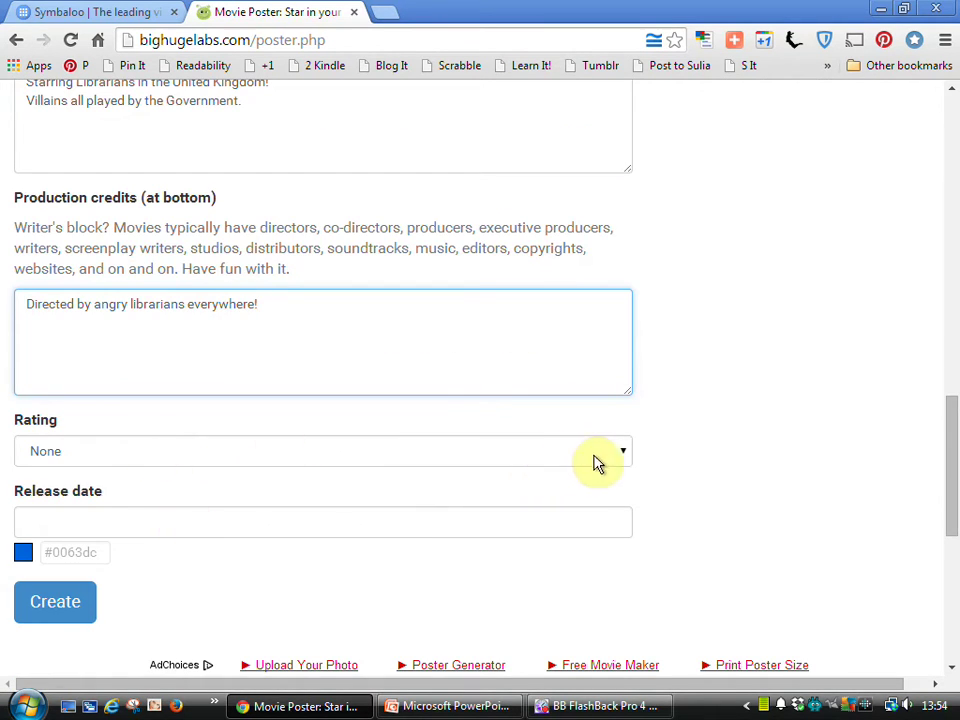
click(626, 455)
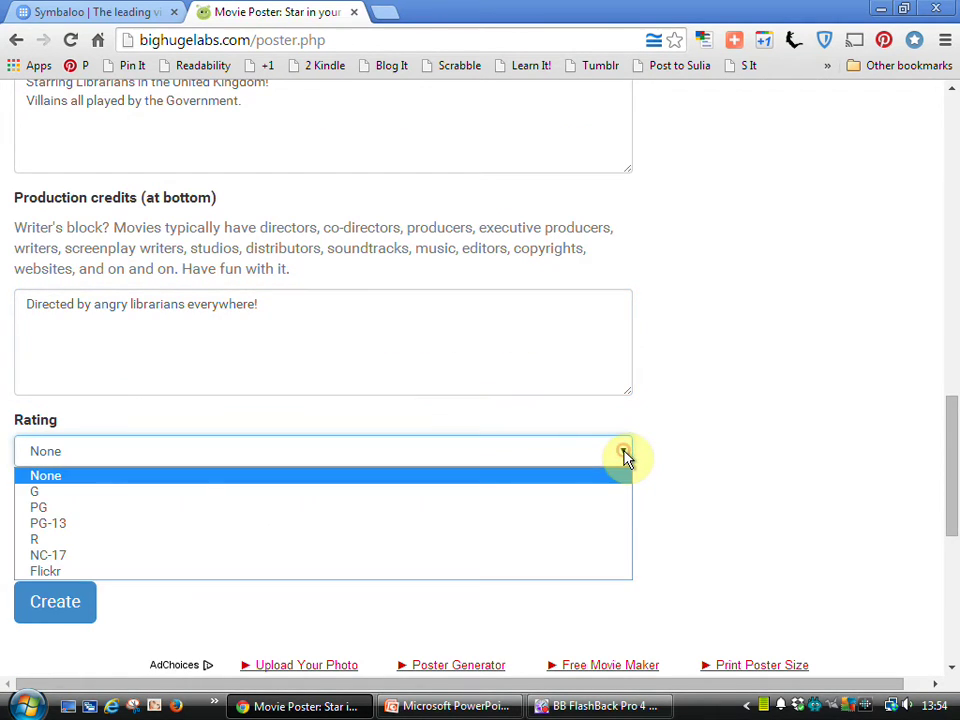
click(58, 557)
click(66, 524)
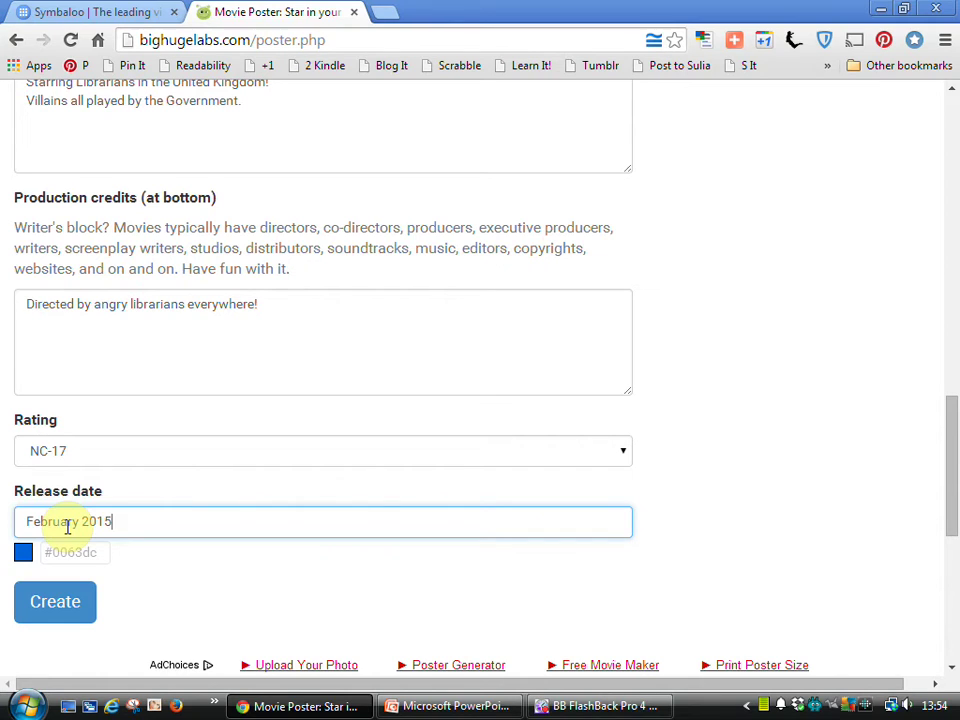
Create the movie poster and review its title, librarian credits, February 2015 and NC-17 rating.
click(57, 602)
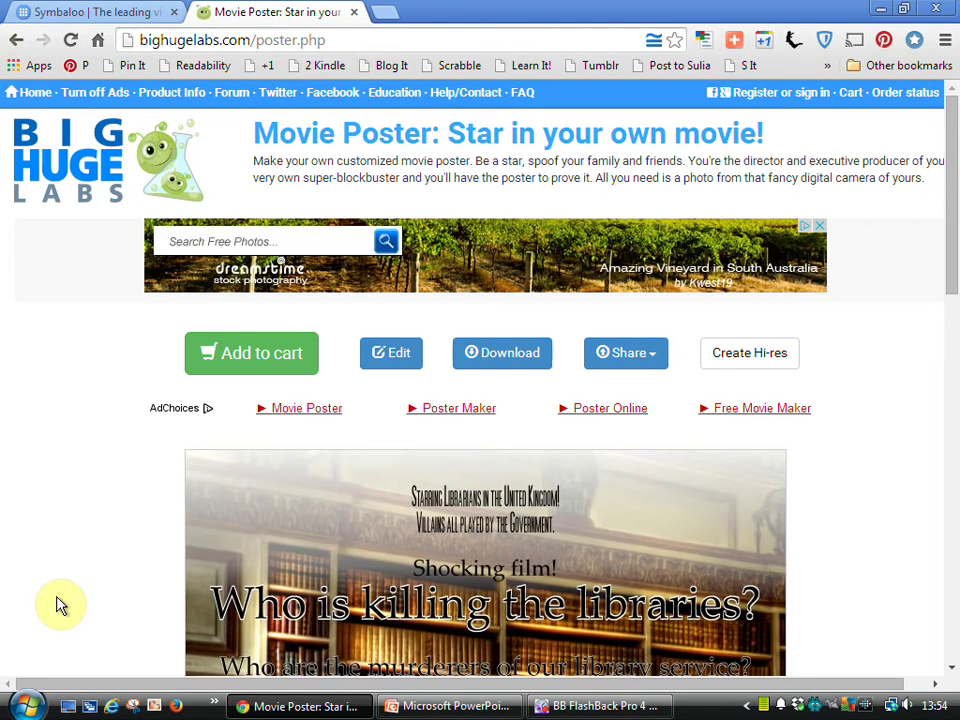
scroll(60, 603, down, 2)
scroll(60, 603, down, 2)
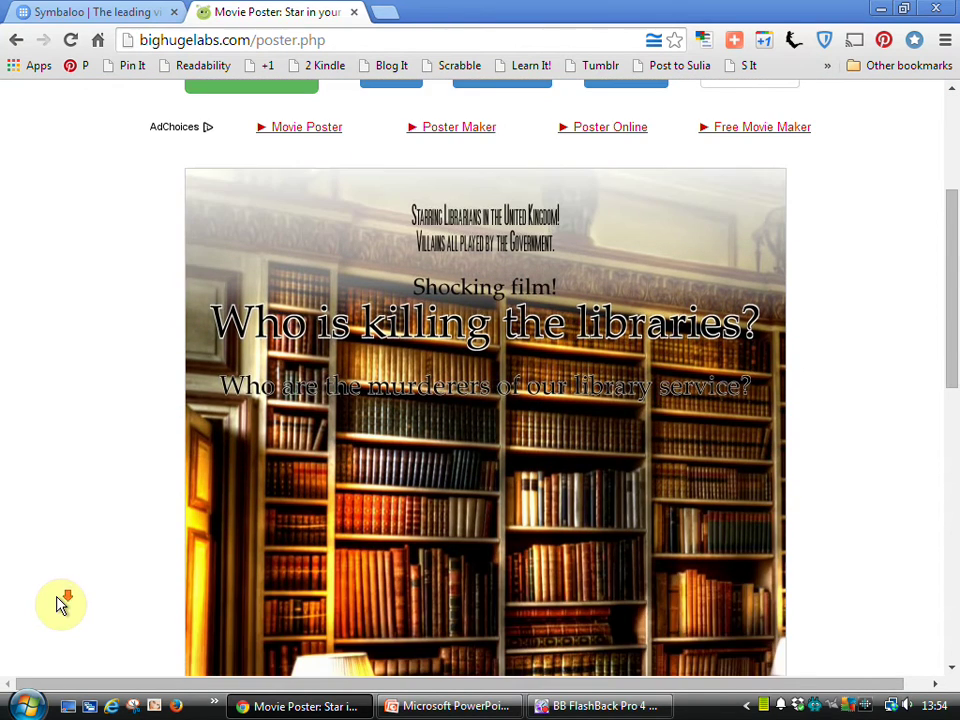
scroll(60, 603, down, 1)
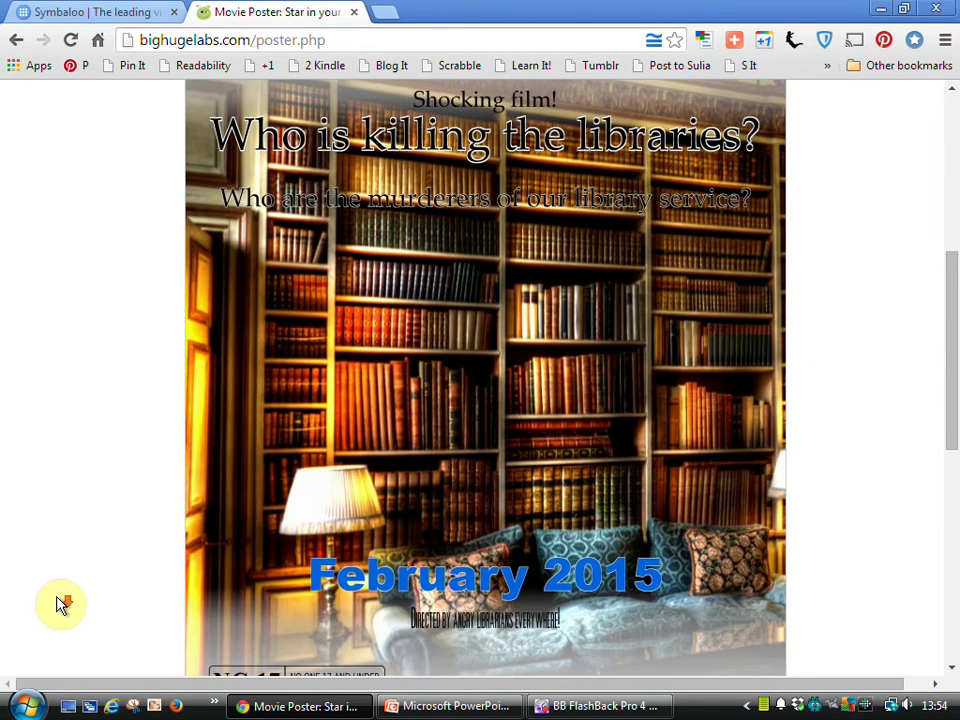
scroll(60, 603, down, 2)
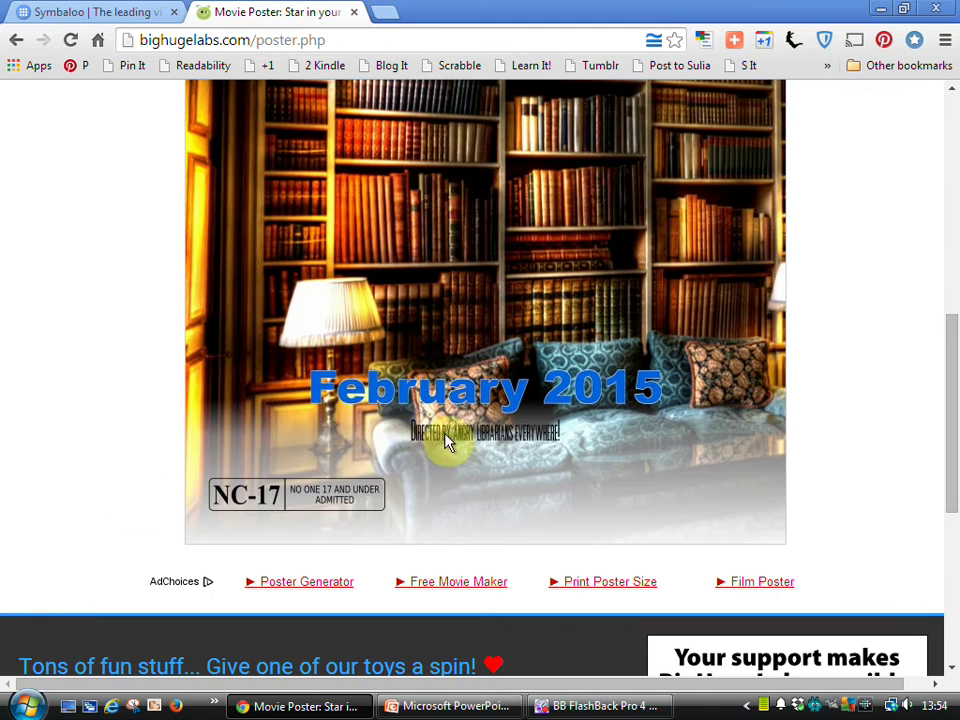
scroll(410, 425, up, 1)
scroll(410, 425, up, 5)
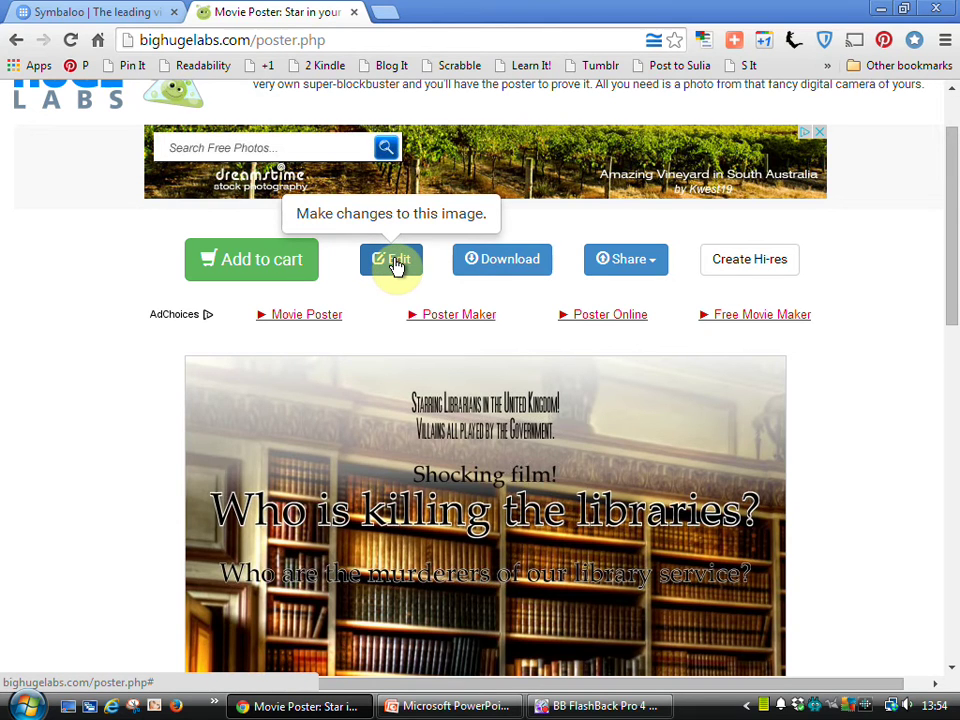
Reopen the poster's settings and scroll through the form to the title font options.
click(396, 262)
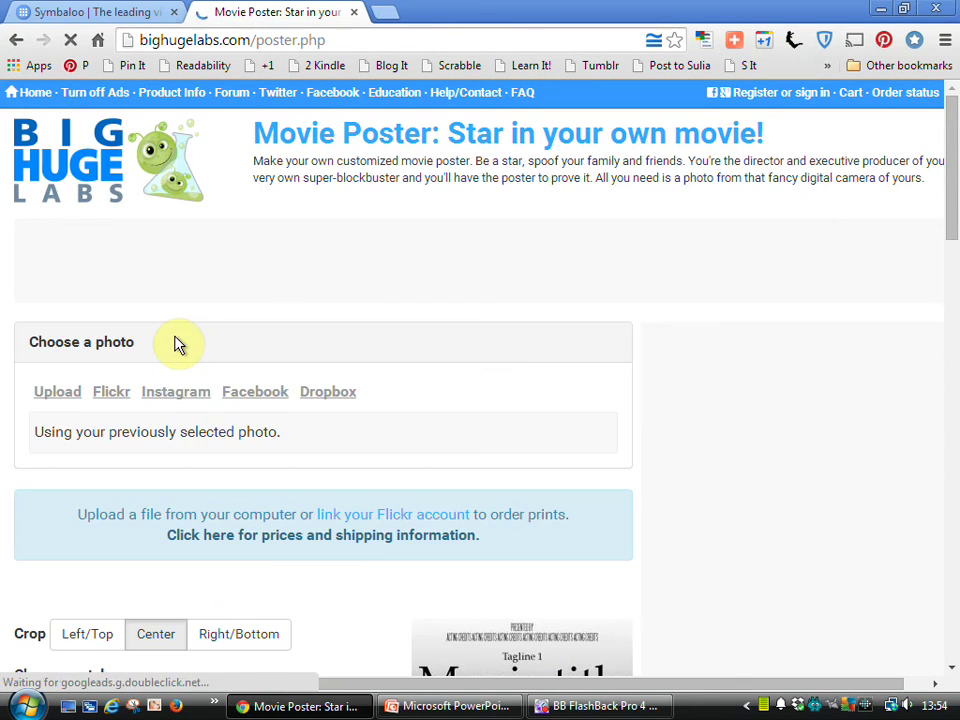
scroll(175, 344, down, 5)
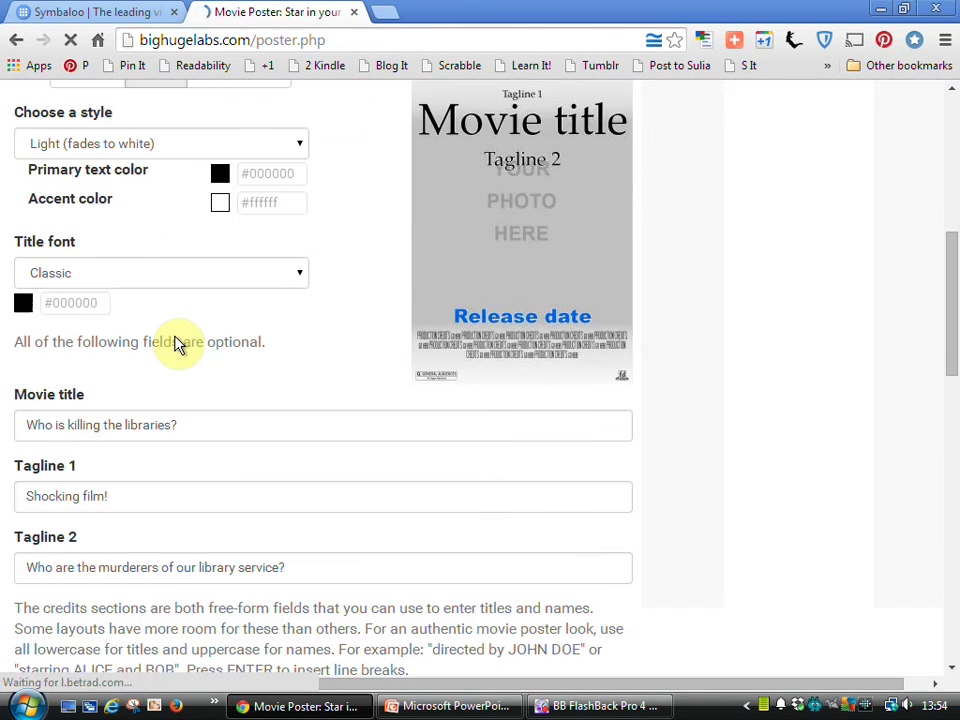
click(247, 570)
scroll(250, 575, down, 3)
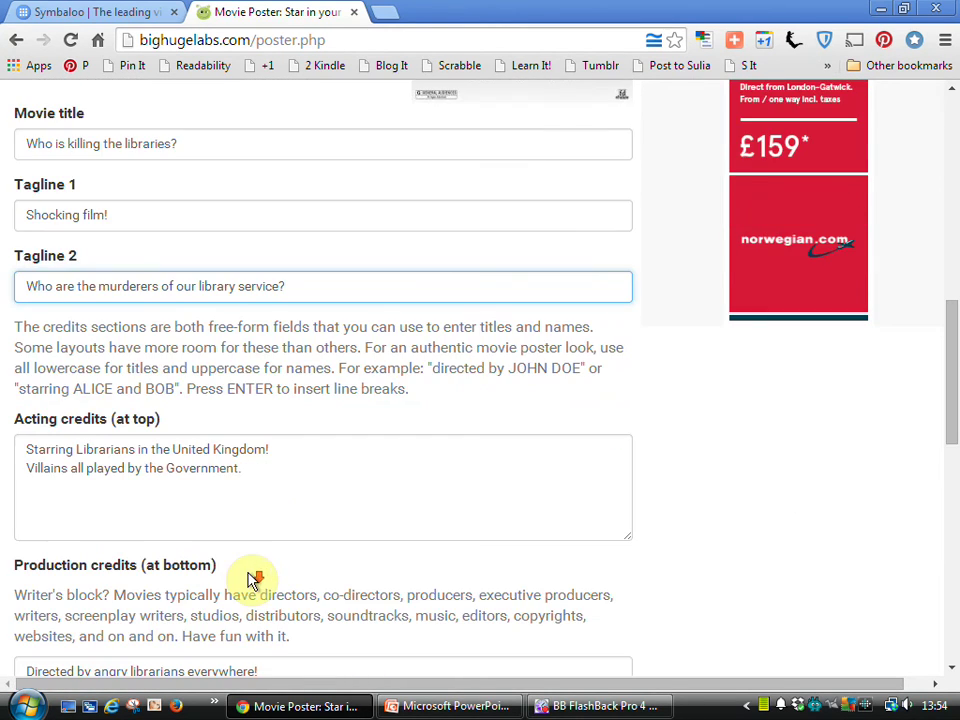
scroll(253, 580, down, 2)
scroll(253, 580, down, 2)
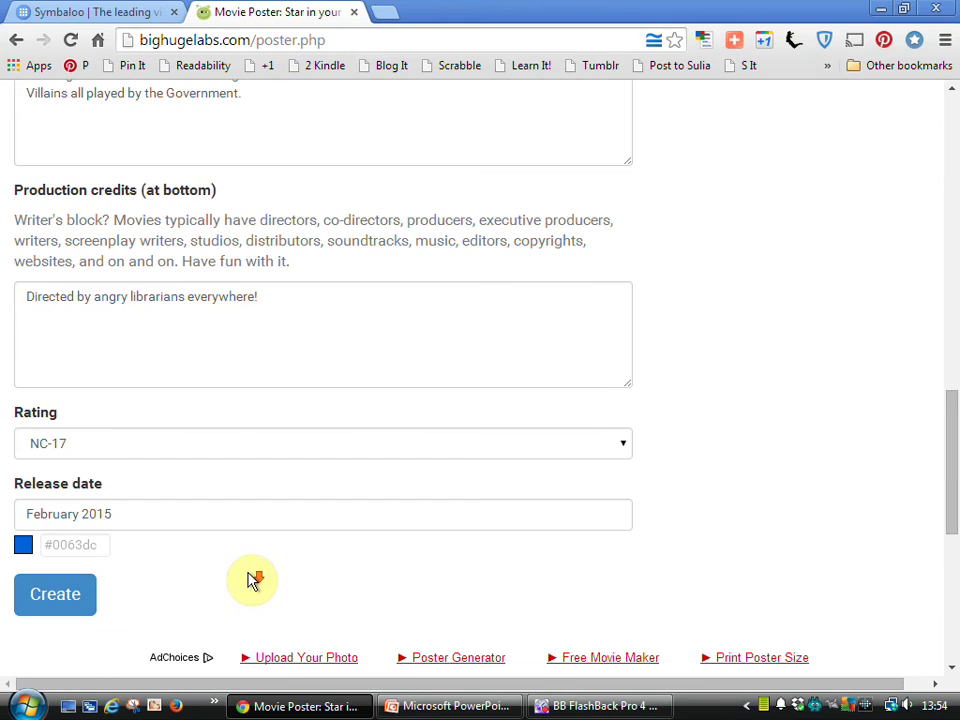
scroll(253, 580, up, 6)
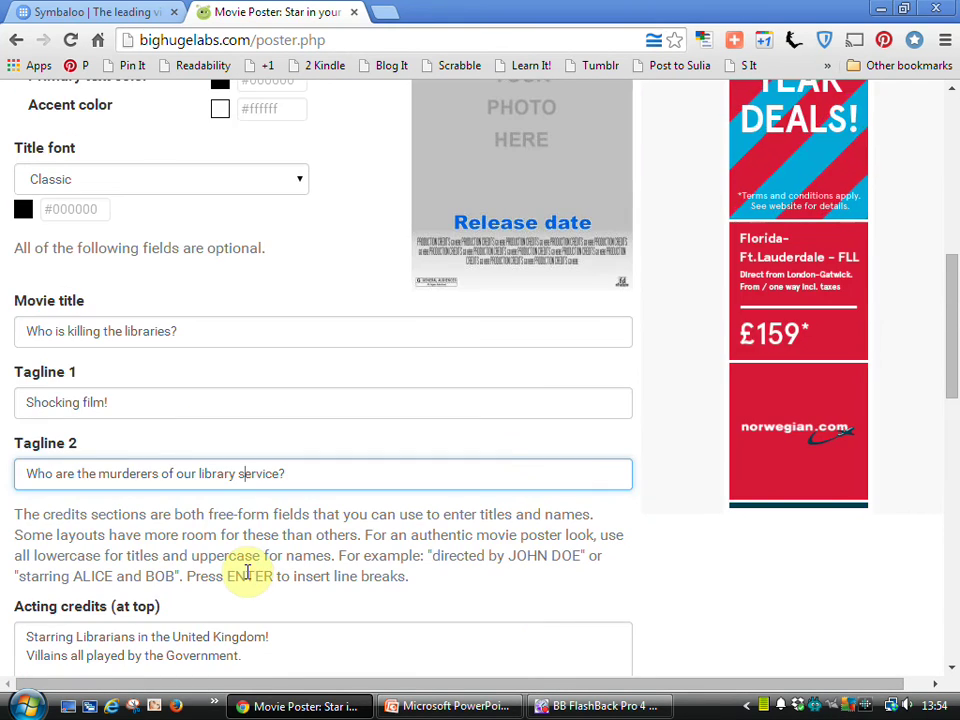
scroll(250, 575, up, 2)
Make the title font orange-red and regenerate the poster.
click(25, 398)
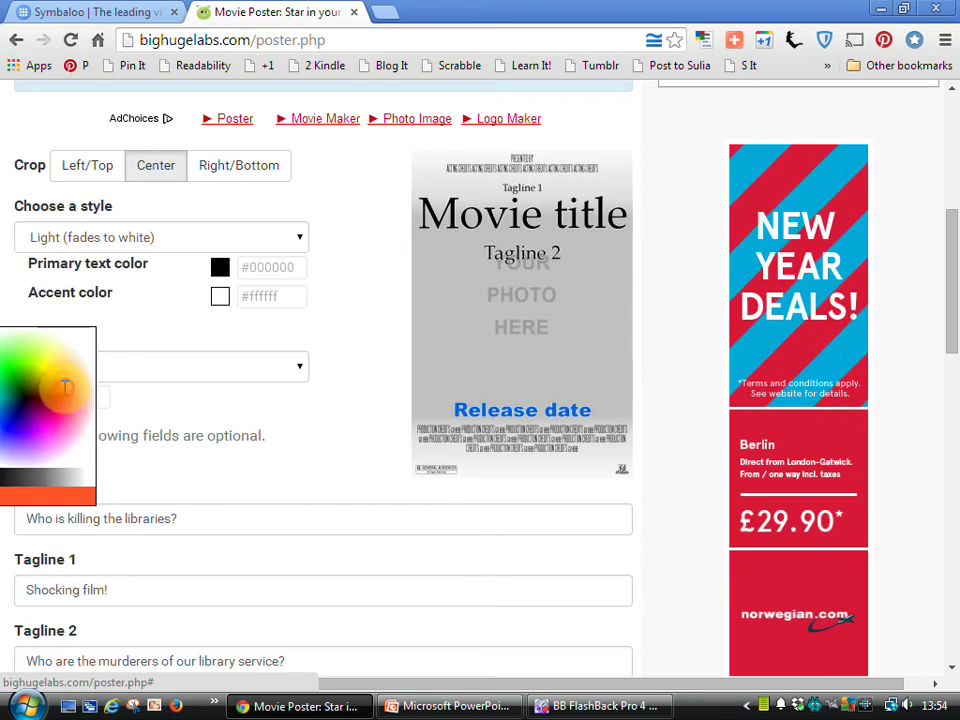
click(63, 388)
scroll(185, 440, down, 6)
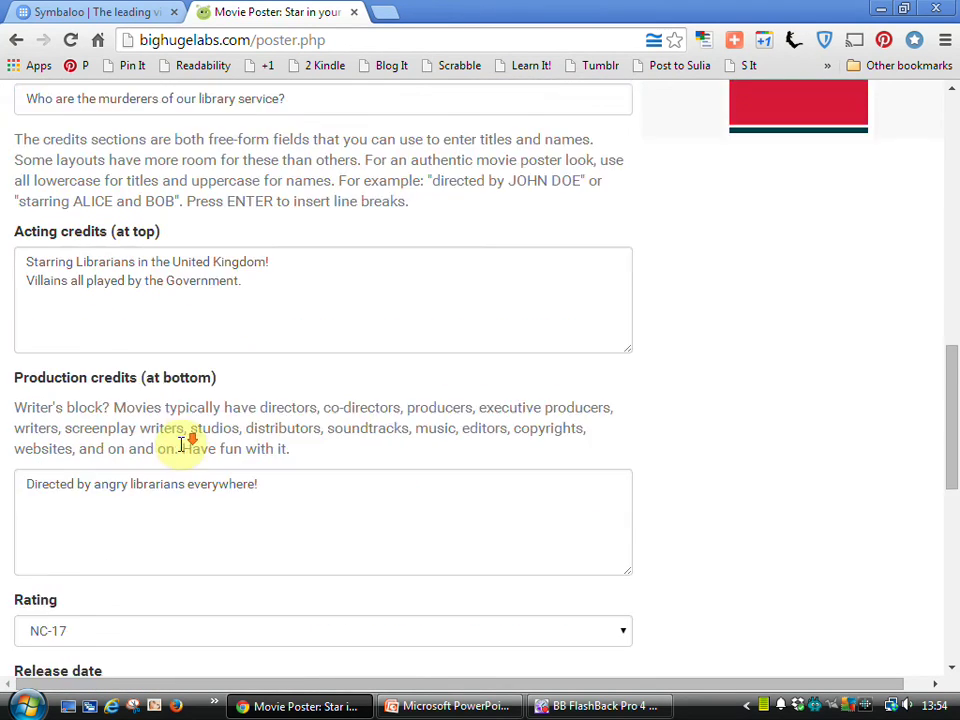
scroll(183, 443, down, 4)
click(62, 414)
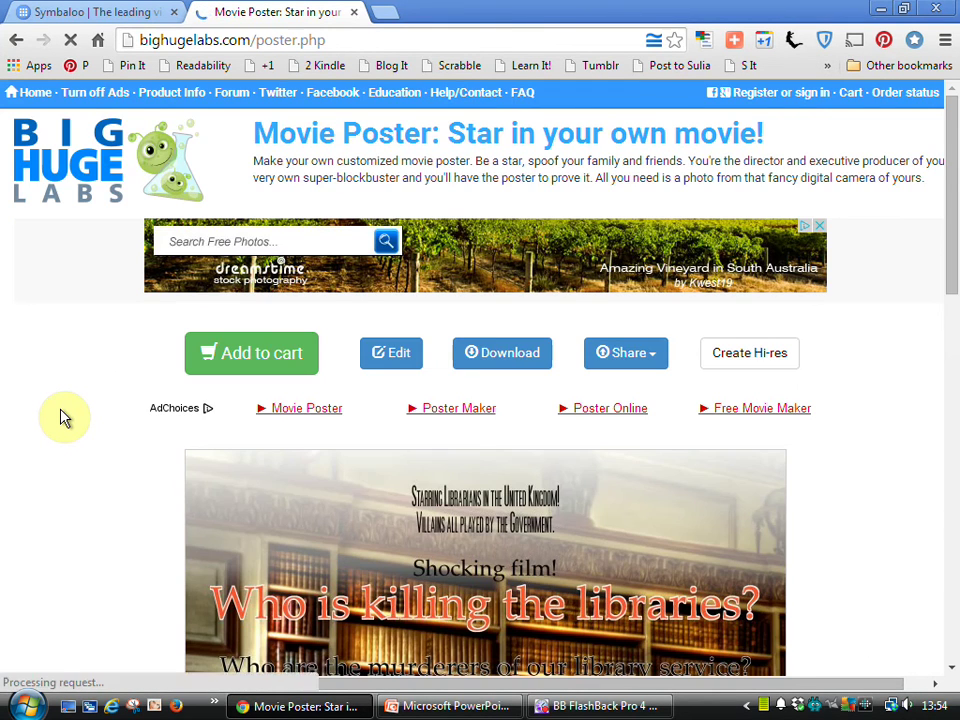
Scroll through the recoloured poster with its orange-red title.
scroll(62, 416, down, 2)
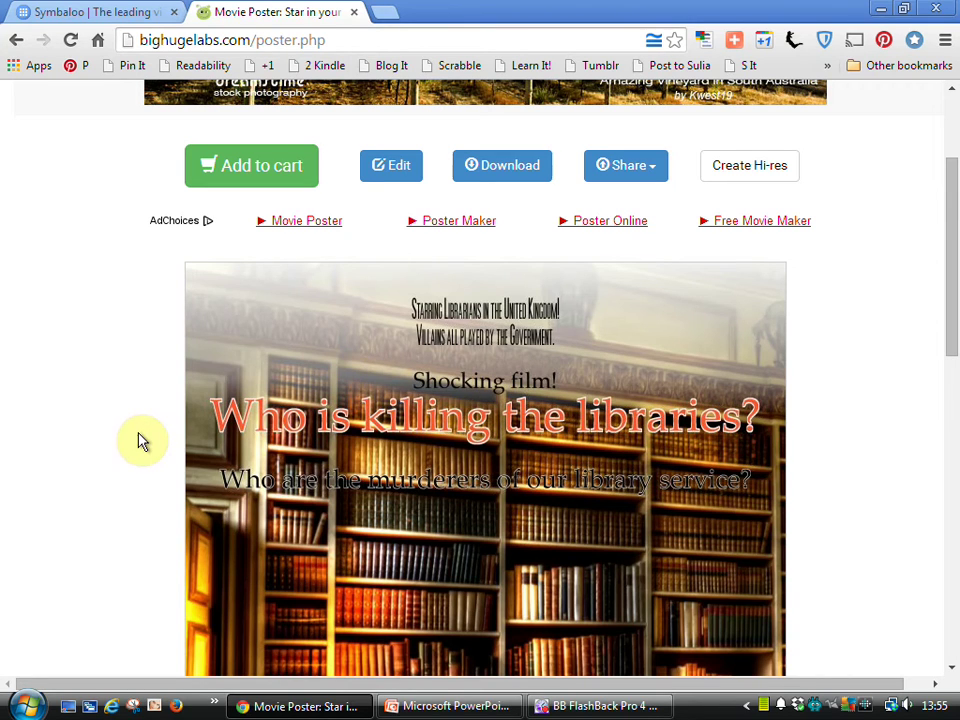
scroll(139, 437, down, 1)
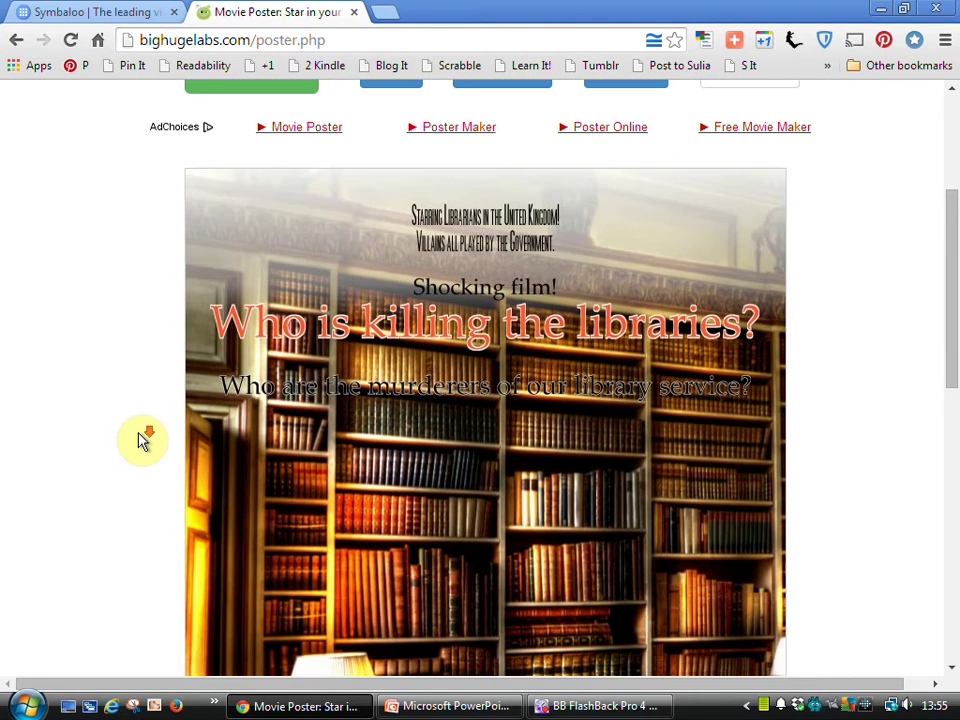
scroll(139, 437, down, 4)
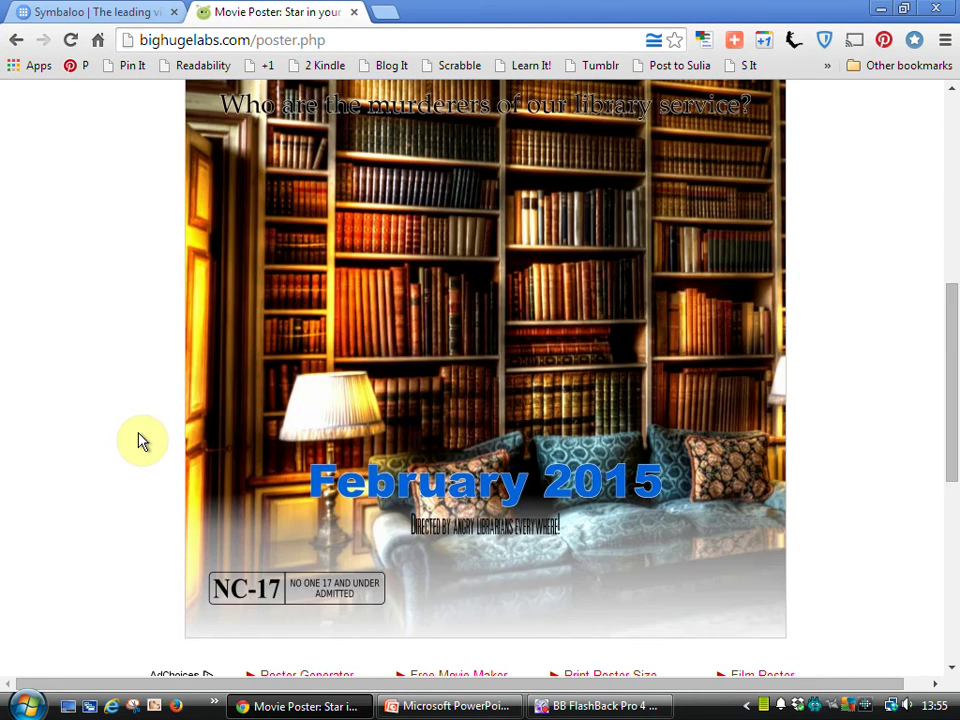
scroll(141, 440, up, 2)
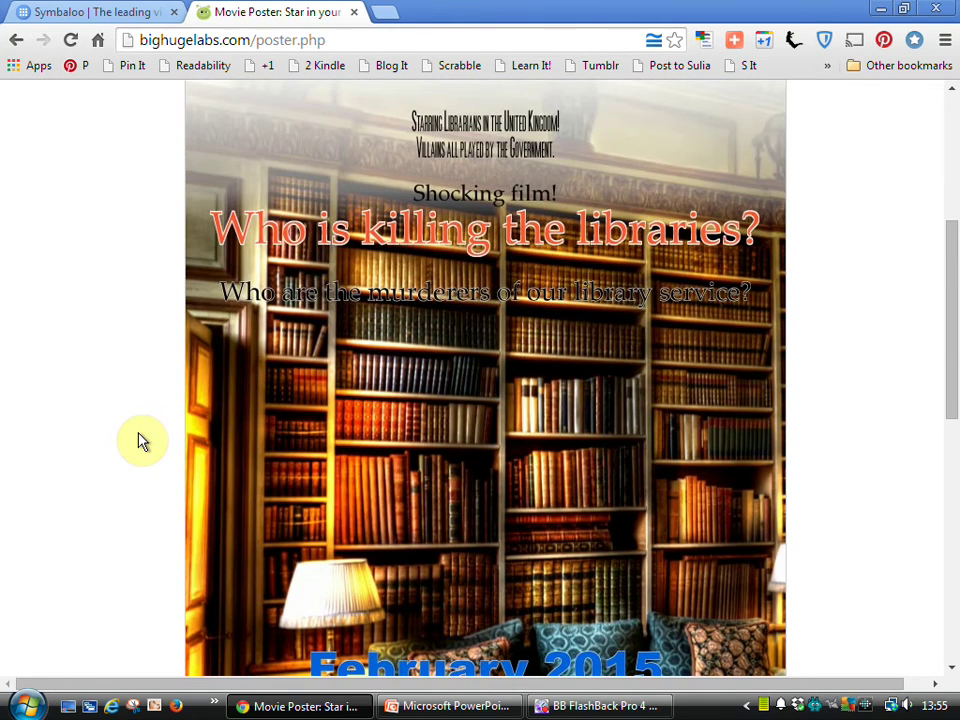
scroll(141, 440, up, 2)
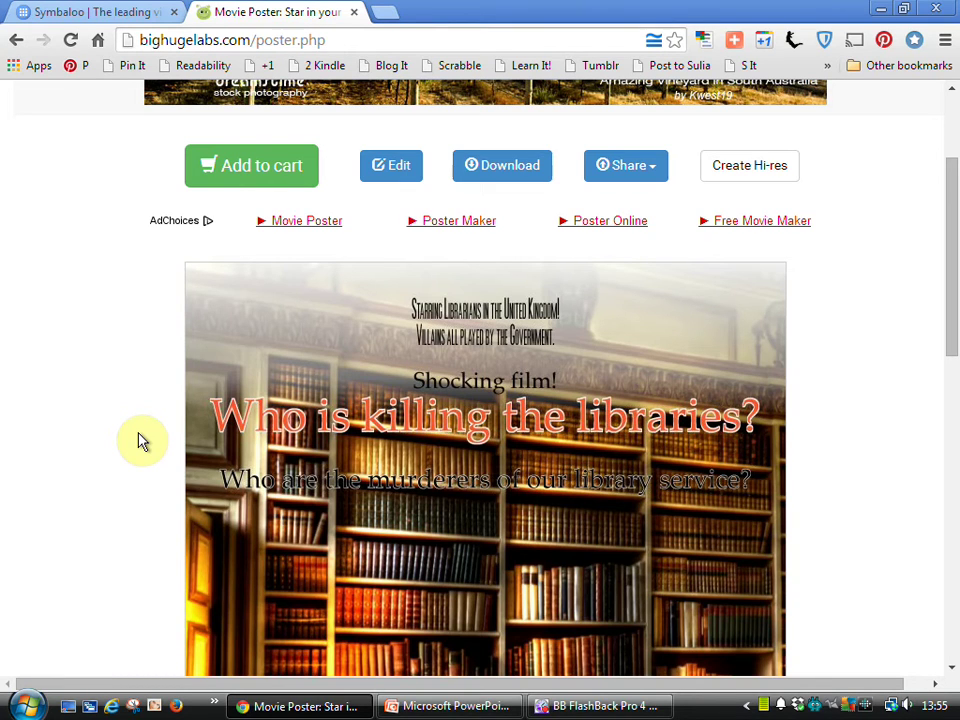
scroll(140, 440, up, 2)
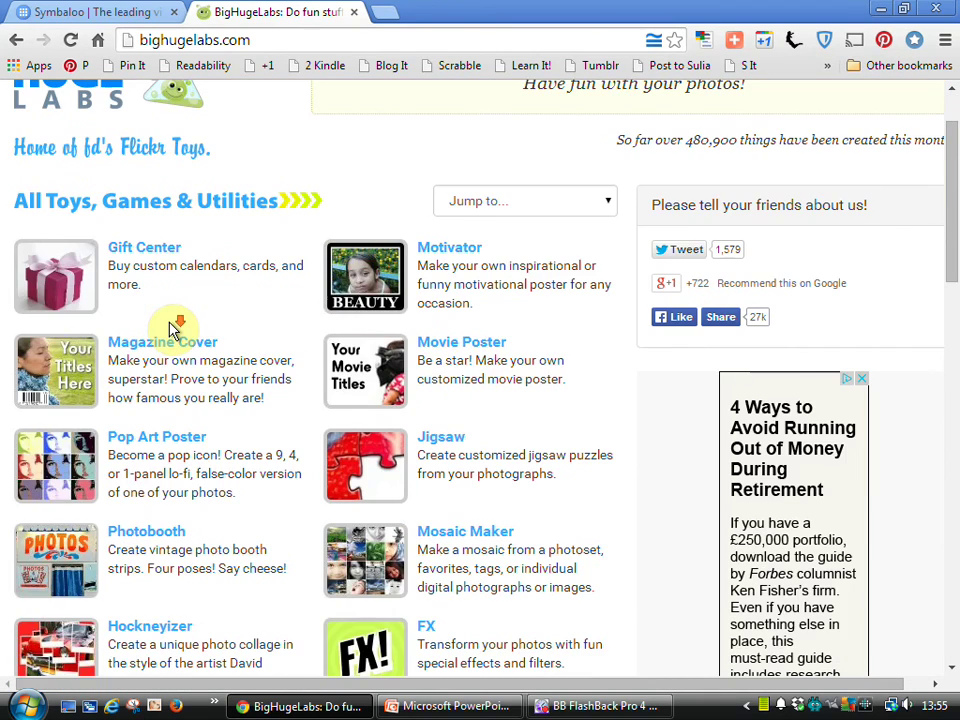
Open the Calendar maker and upload the library2 photo.
scroll(172, 328, down, 5)
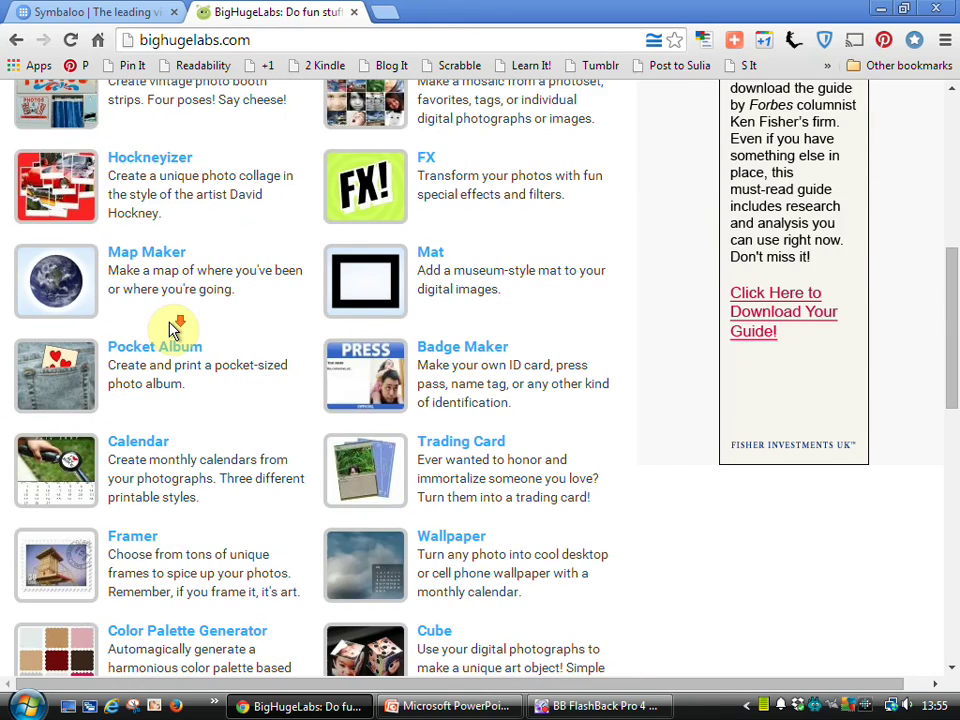
scroll(172, 328, down, 2)
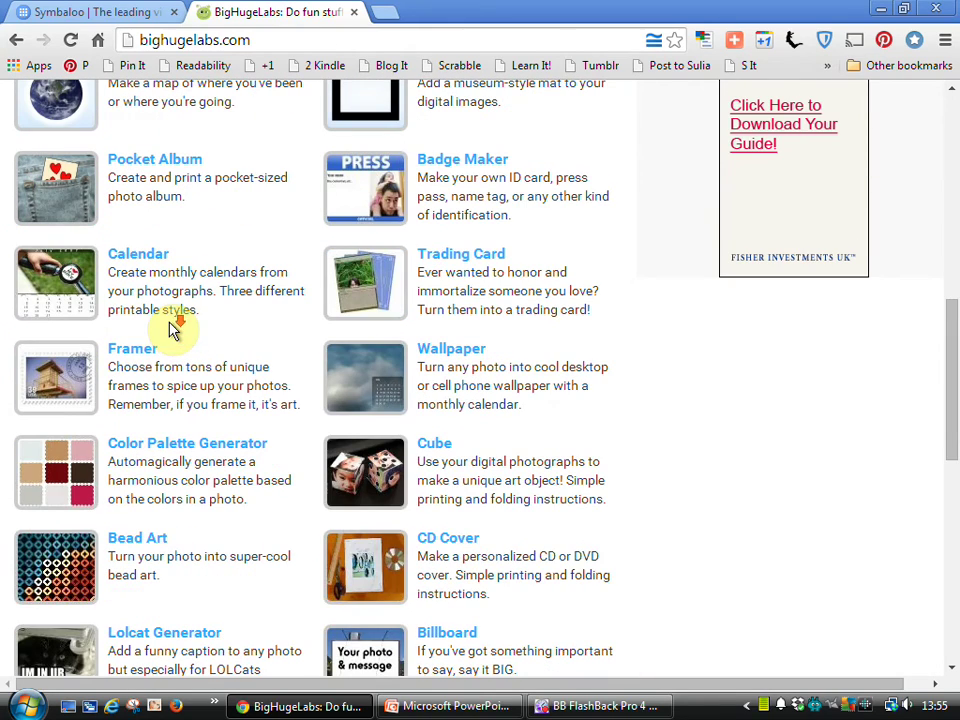
click(139, 260)
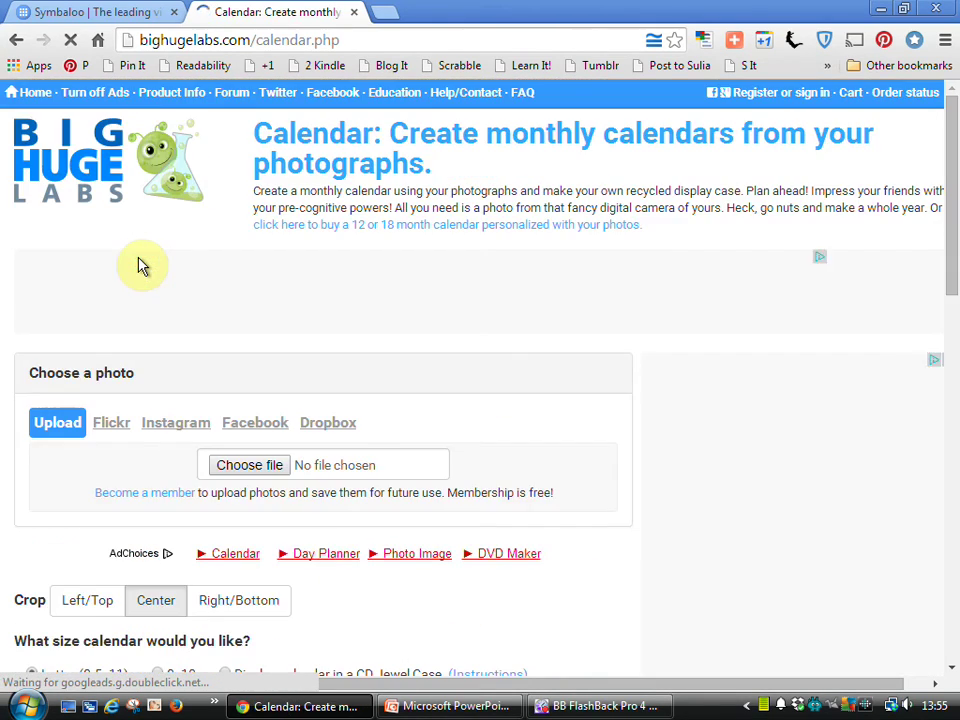
scroll(140, 265, down, 2)
click(232, 282)
click(472, 180)
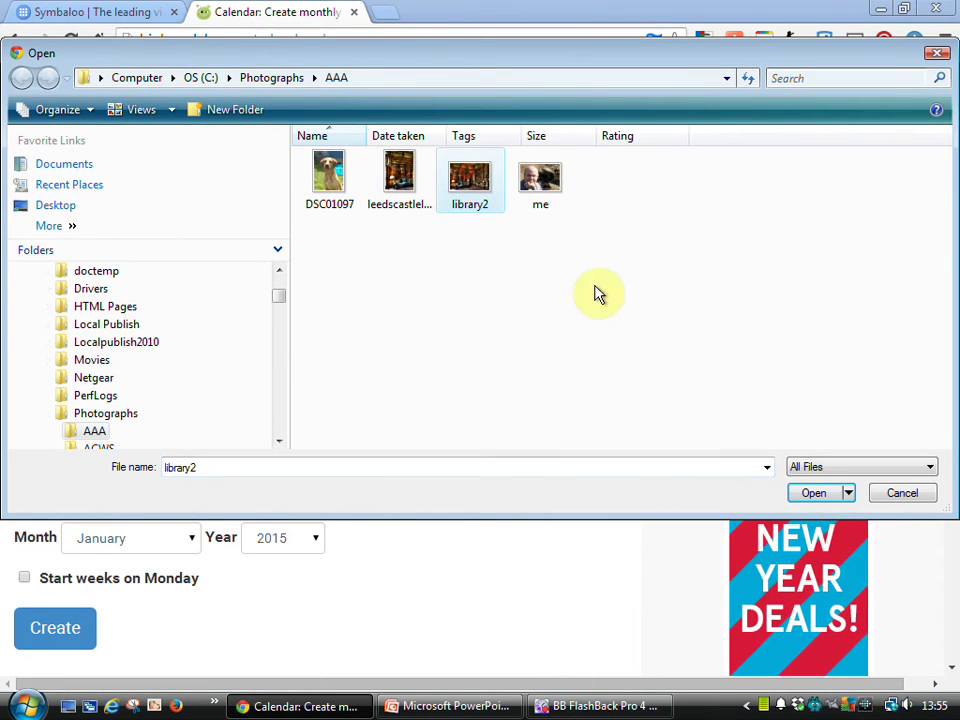
click(814, 493)
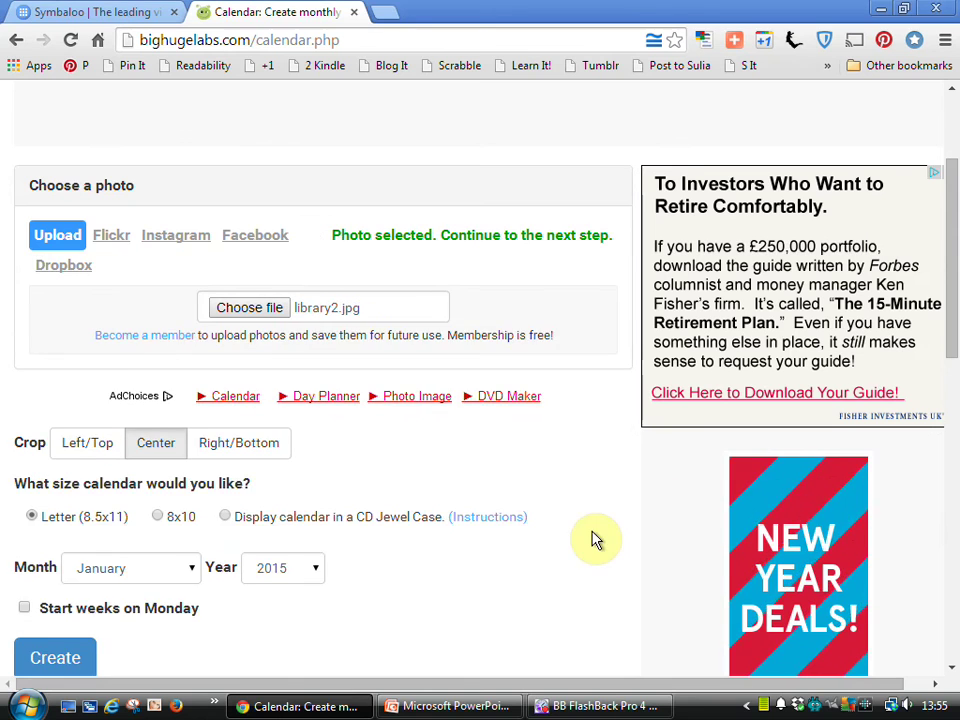
Set the month to February with weeks starting Monday, and create the calendar.
scroll(588, 544, down, 1)
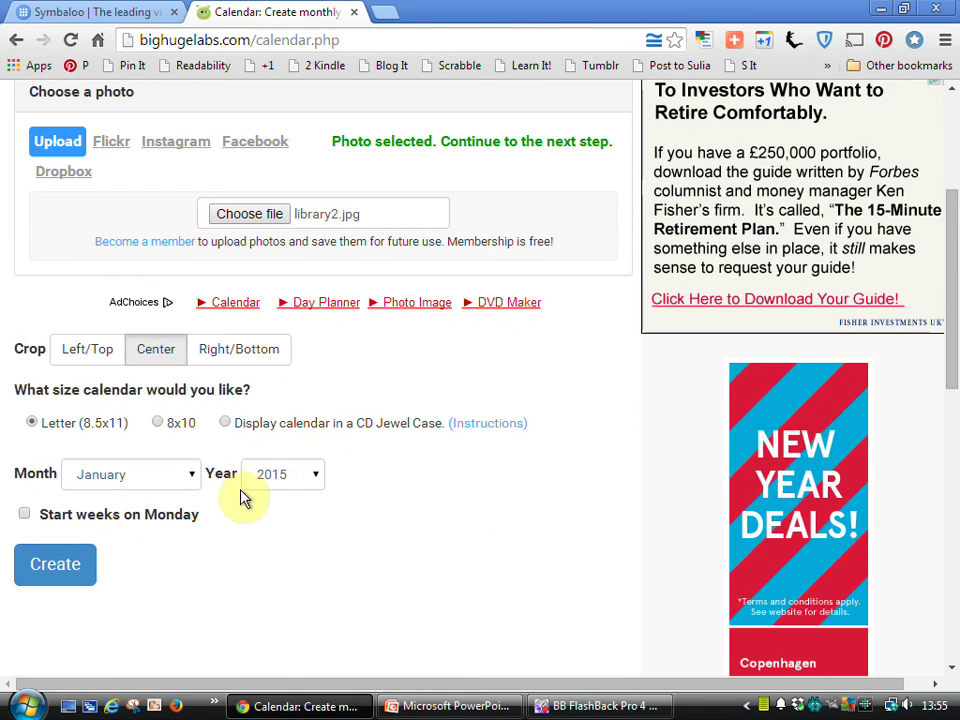
click(190, 476)
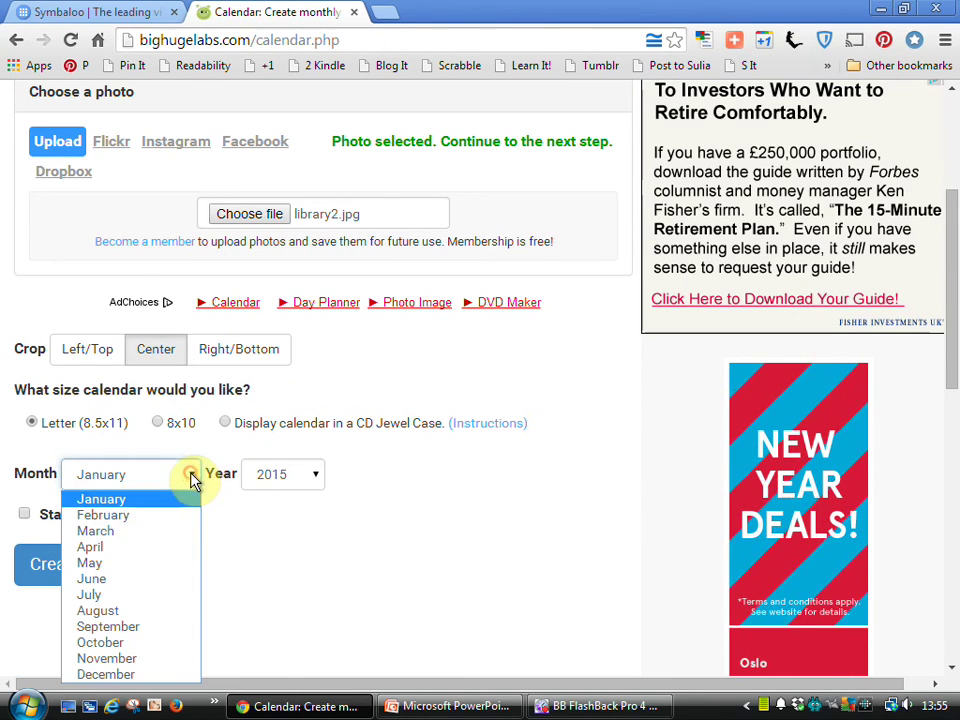
click(139, 519)
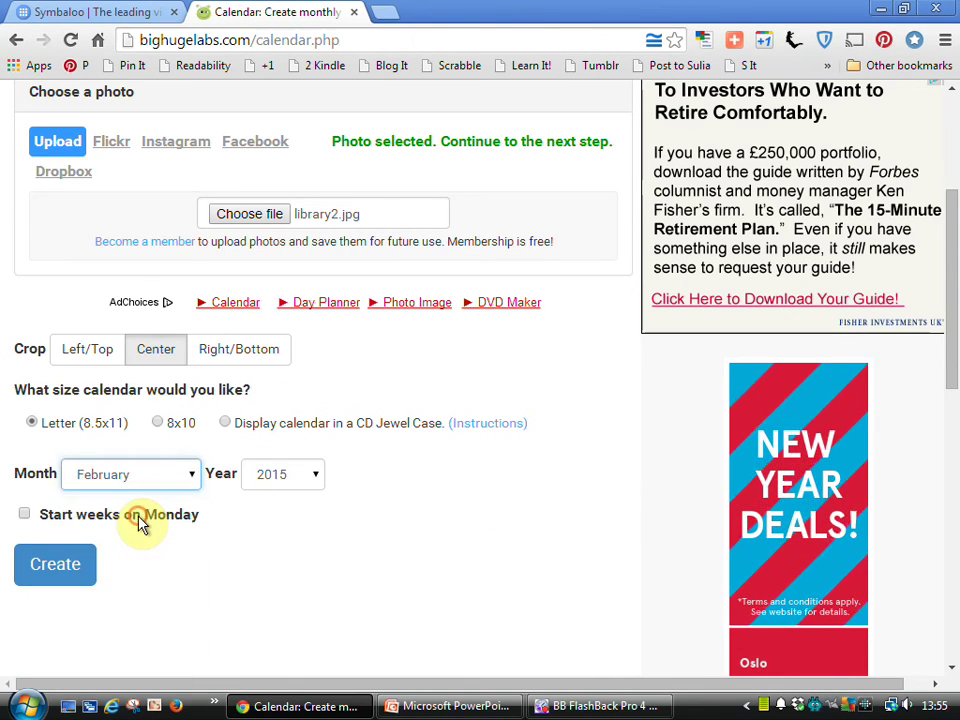
click(25, 517)
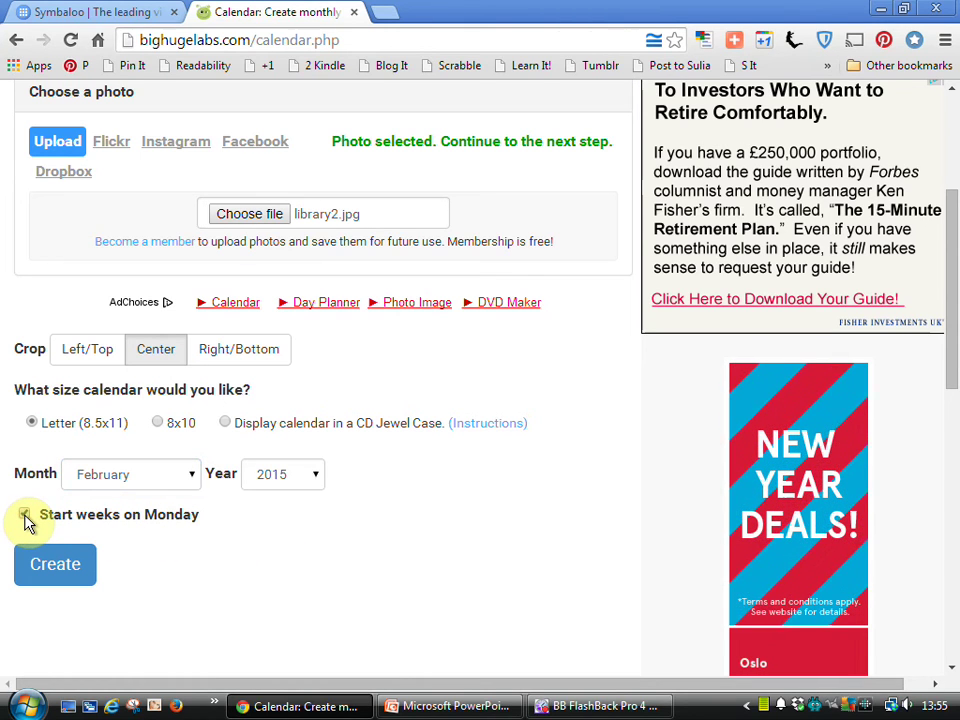
click(55, 566)
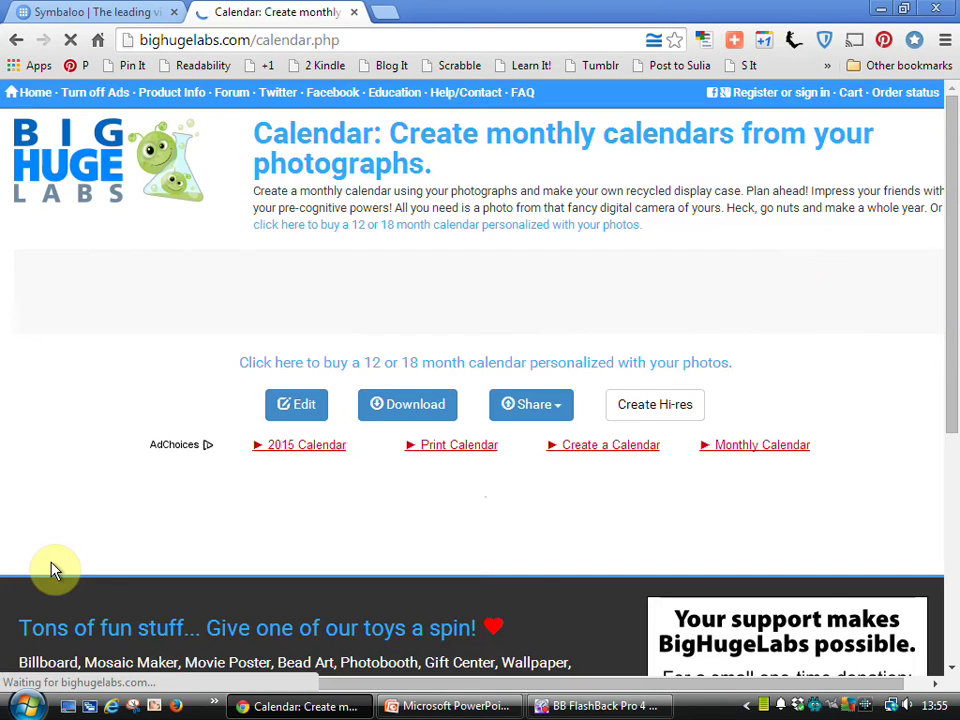
scroll(55, 570, down, 4)
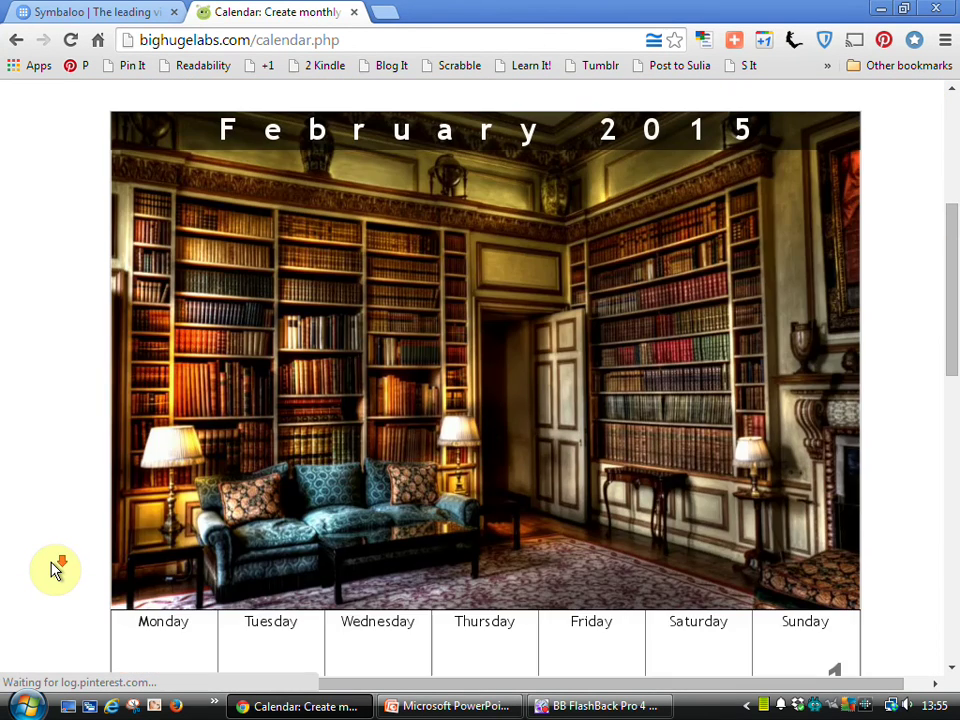
scroll(55, 570, down, 4)
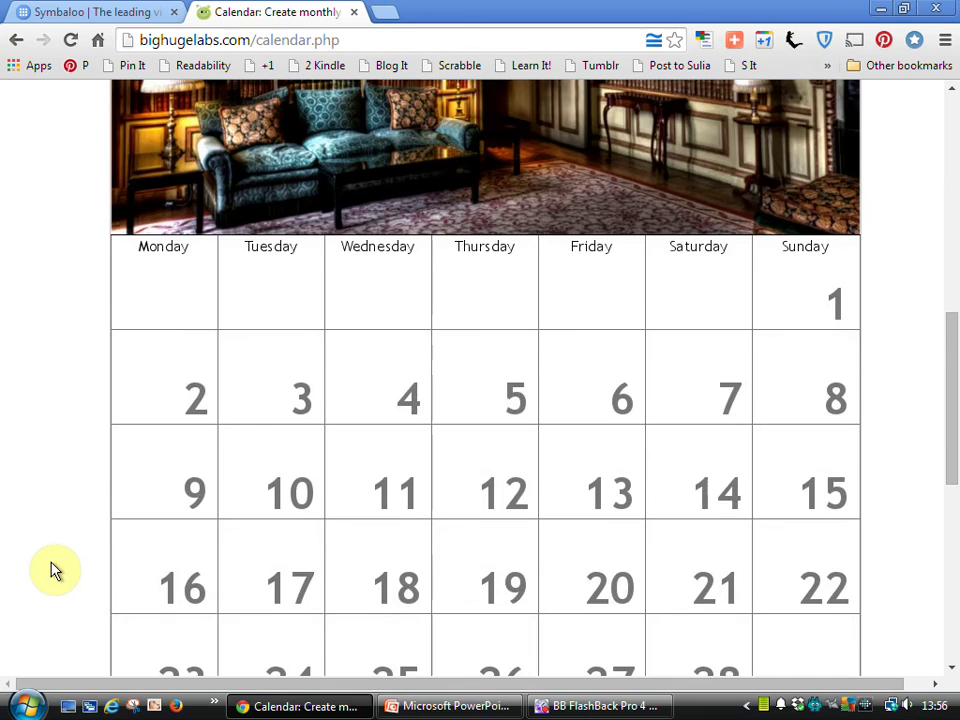
scroll(55, 570, down, 1)
scroll(55, 570, up, 3)
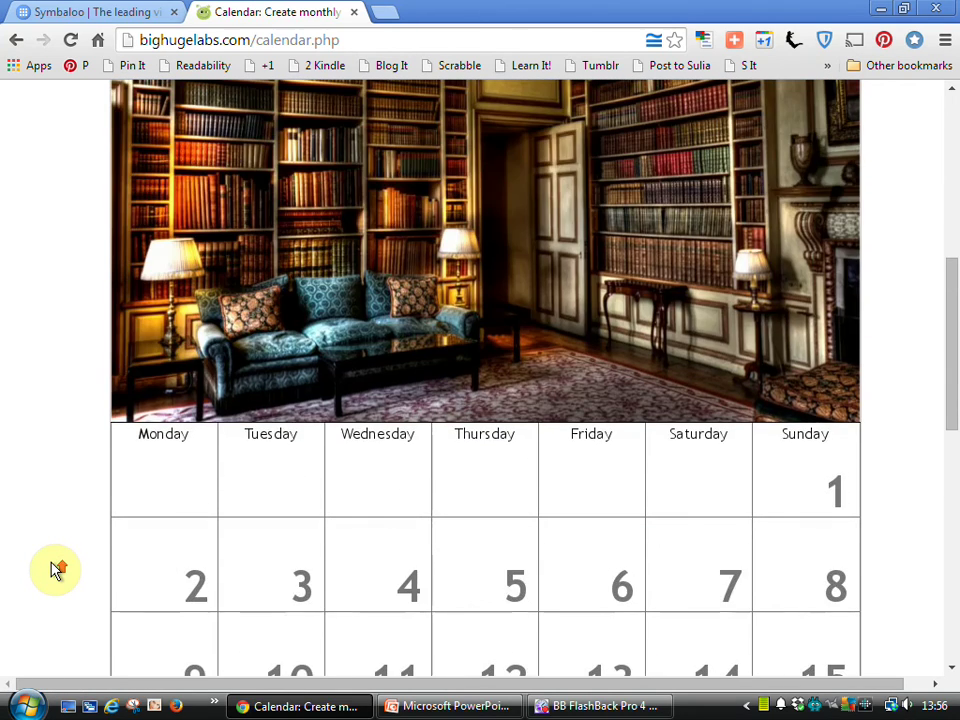
scroll(55, 570, up, 2)
scroll(55, 570, up, 1)
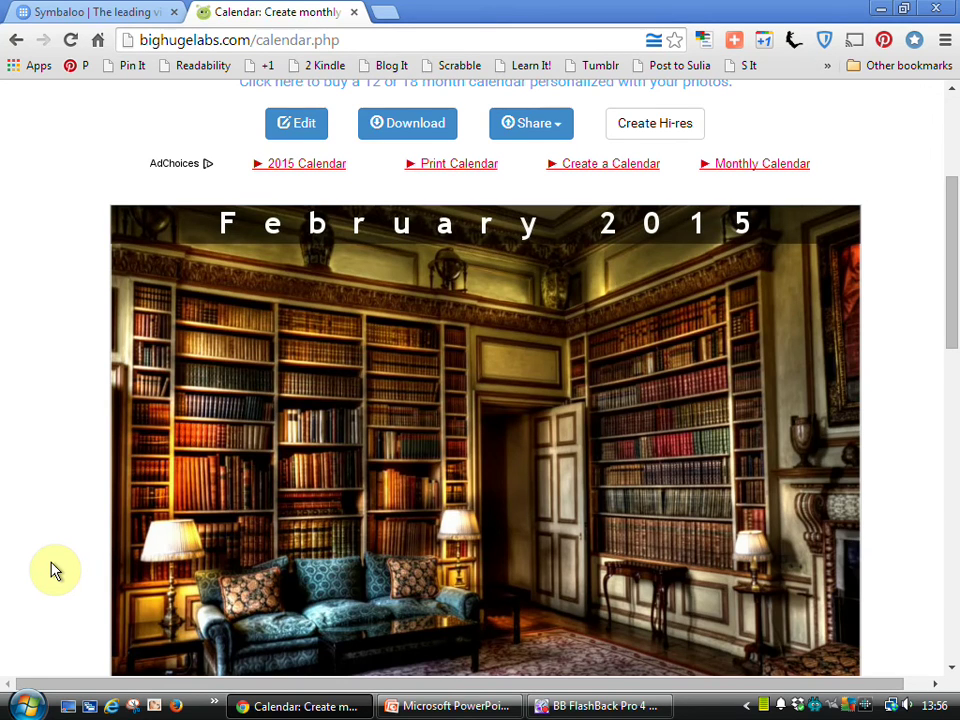
scroll(57, 568, up, 3)
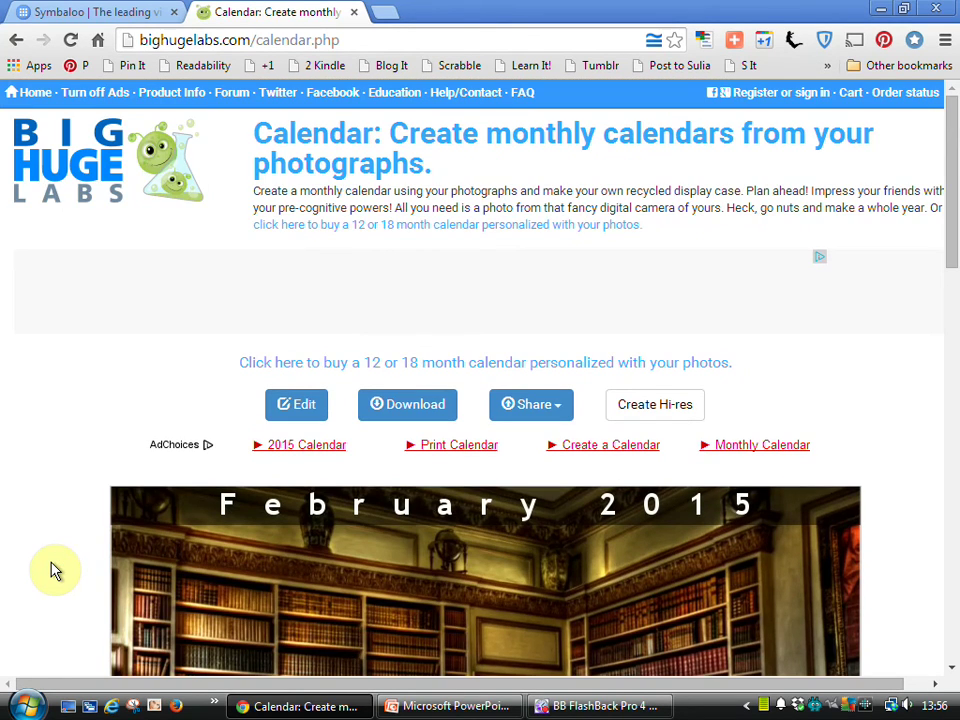
Go to the Big Huge Labs home page and browse tools like Badge Maker, Wallpaper and CD Cover.
click(73, 172)
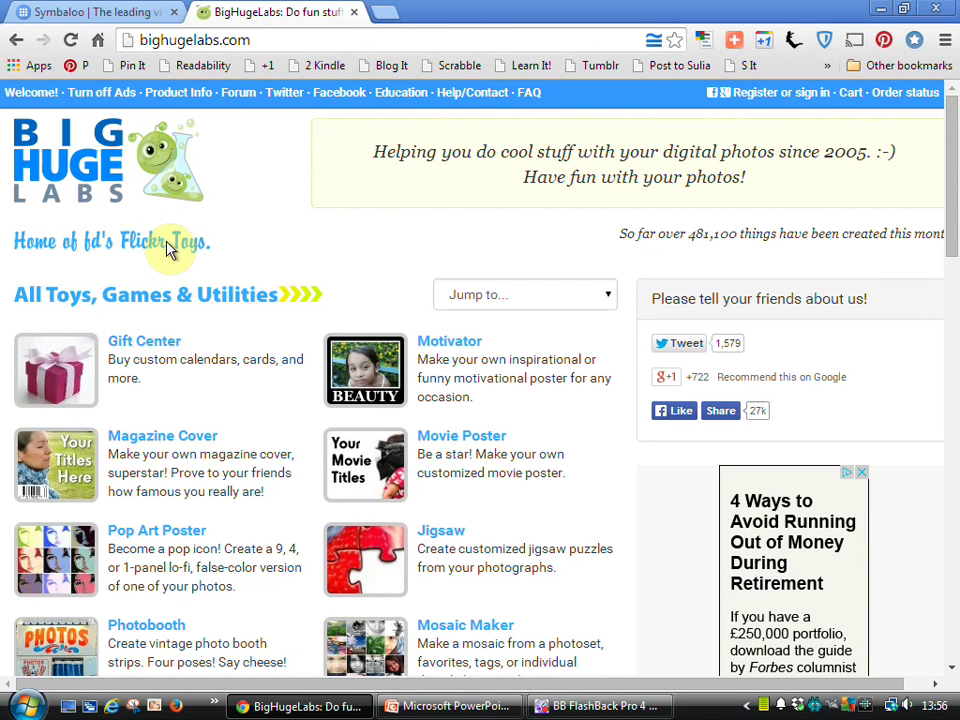
scroll(170, 247, down, 3)
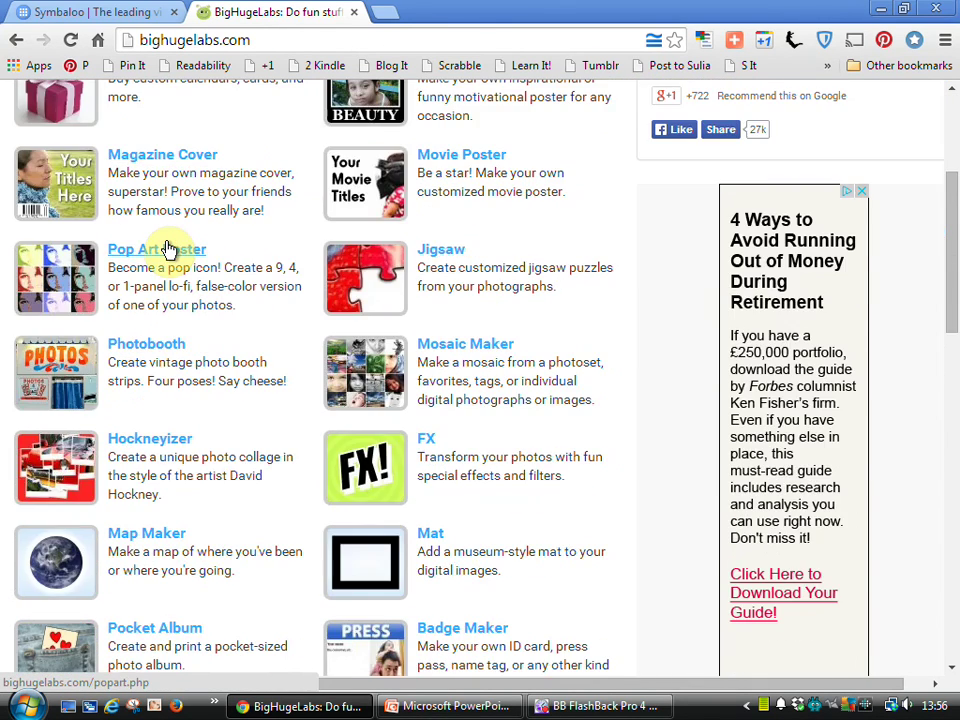
scroll(170, 249, down, 1)
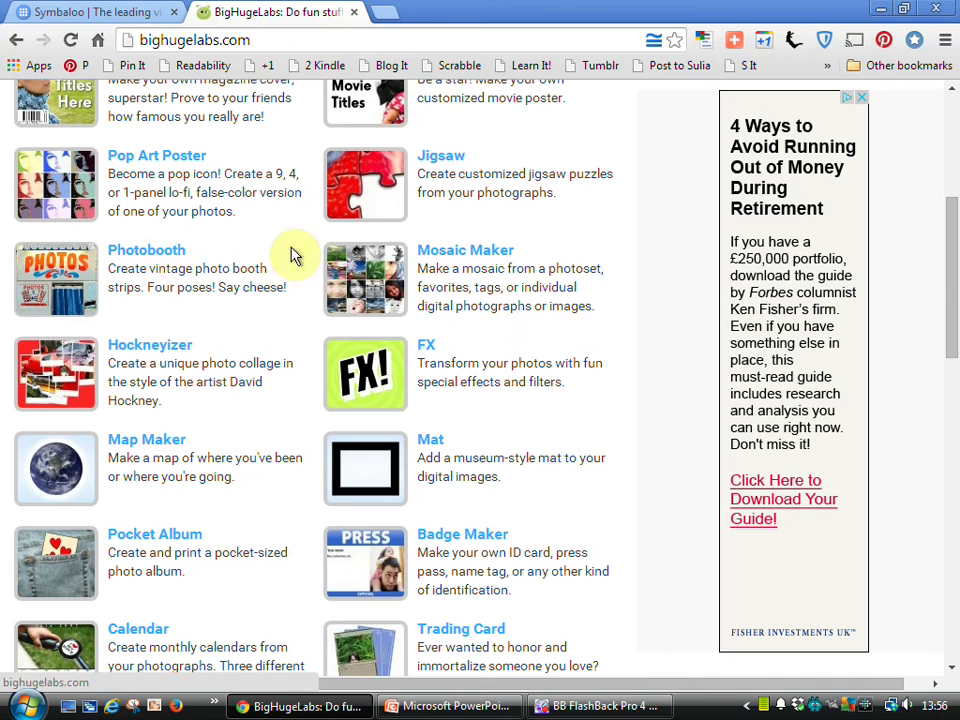
scroll(462, 262, down, 1)
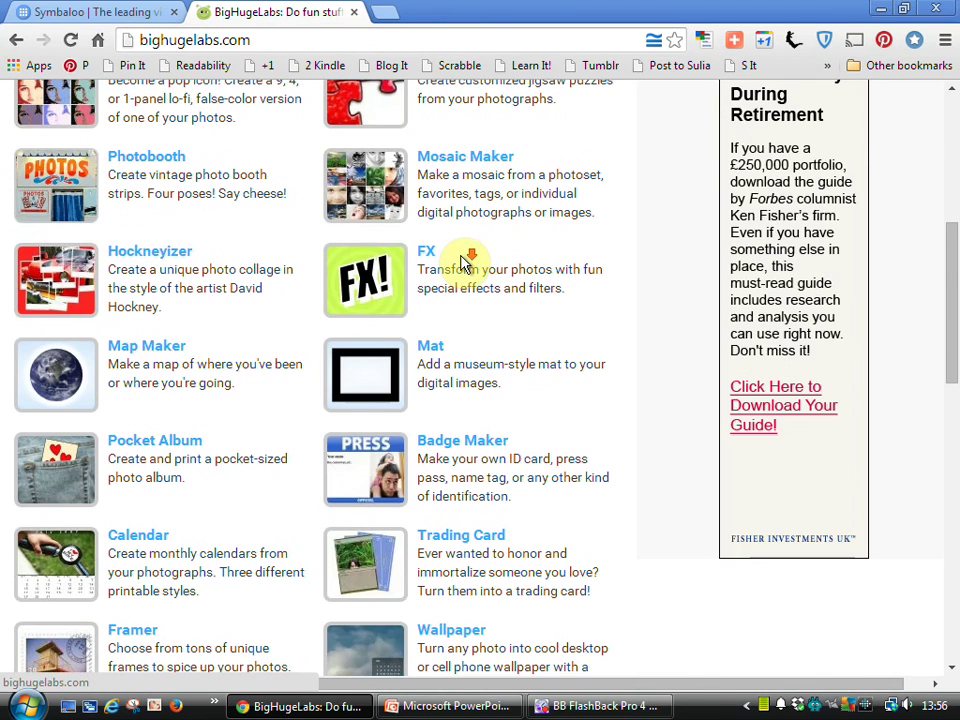
scroll(466, 260, down, 1)
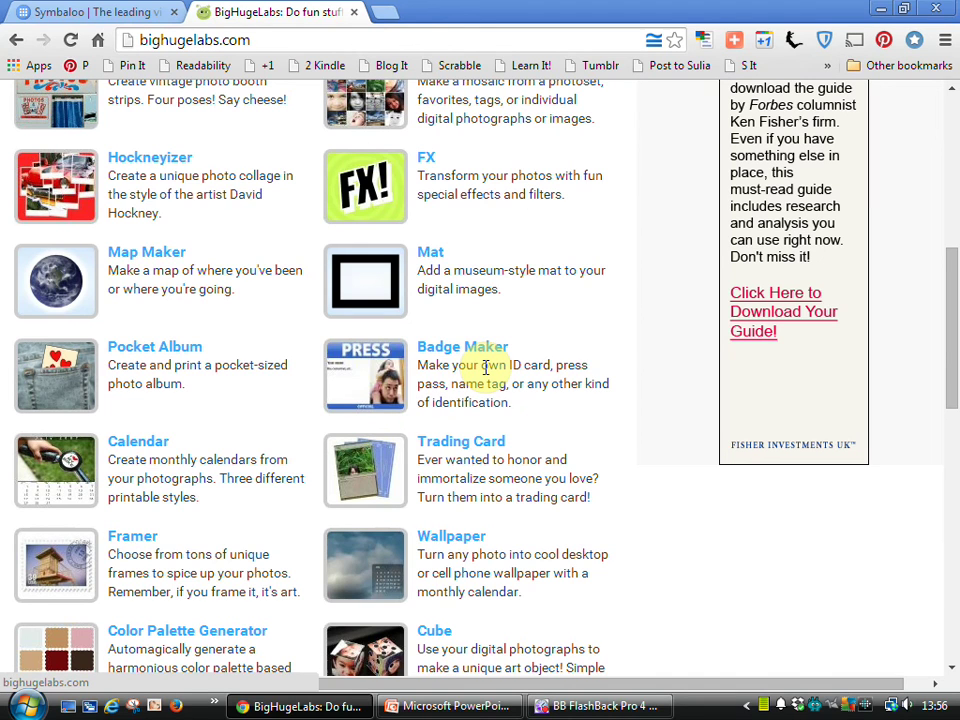
scroll(485, 368, down, 2)
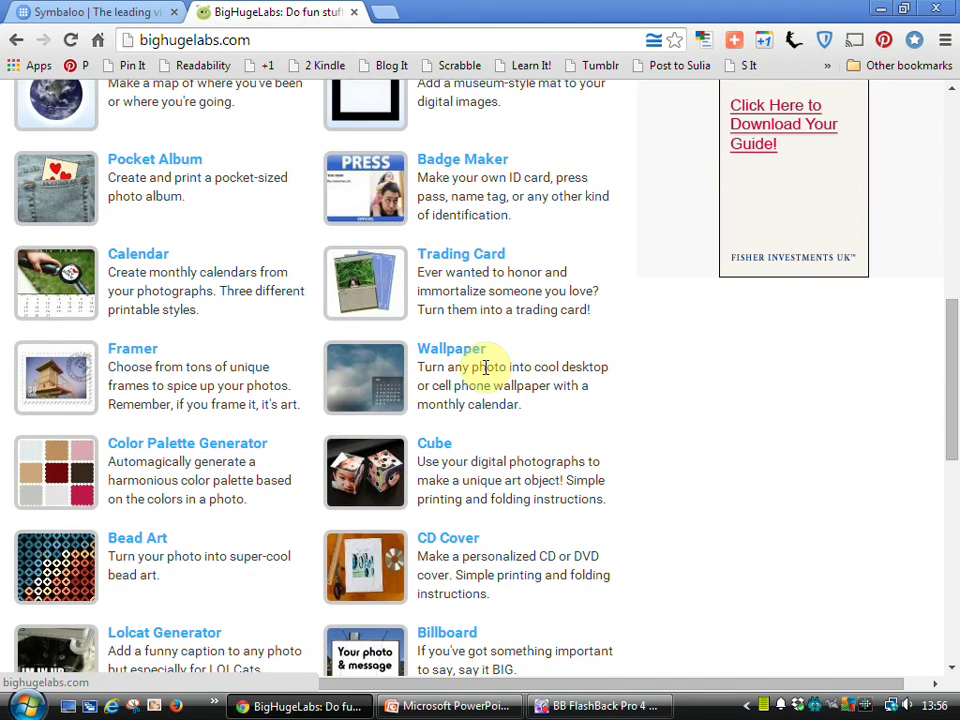
scroll(485, 368, down, 2)
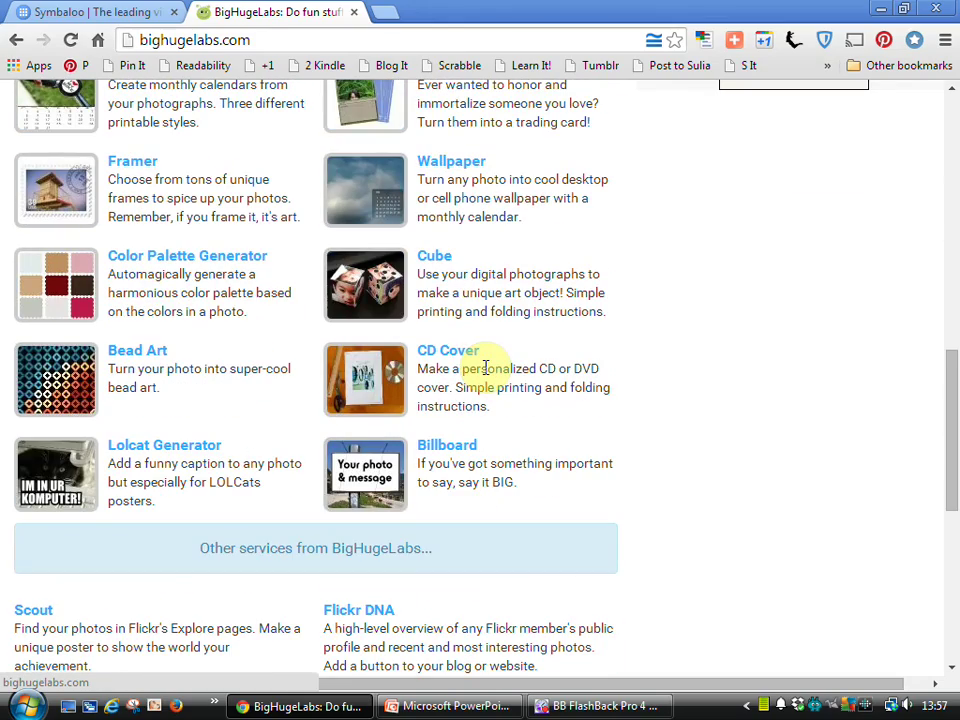
scroll(485, 368, up, 8)
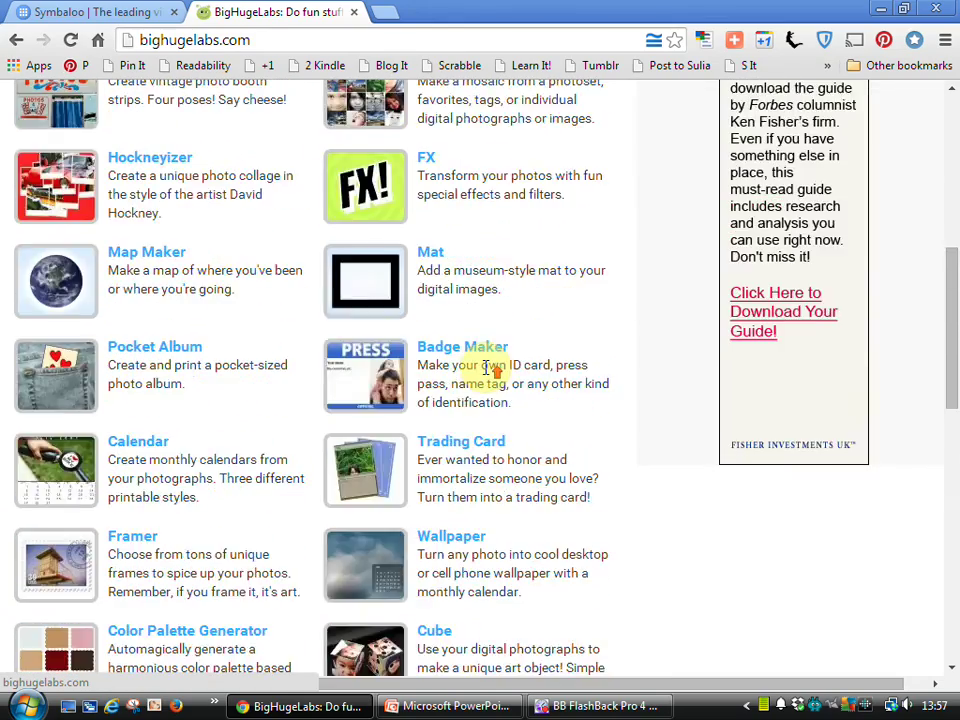